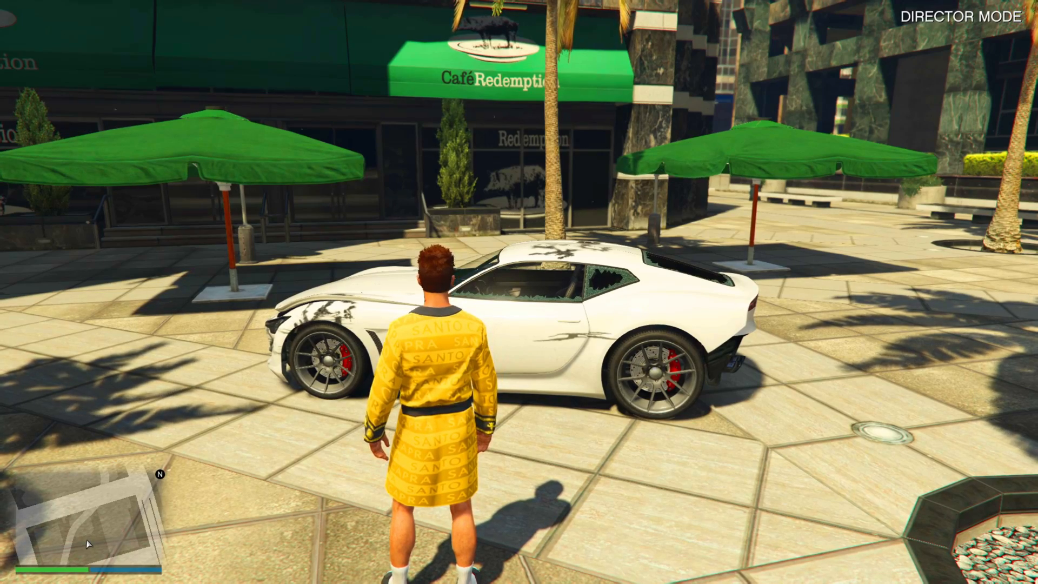
Step: Create a new Rockstar Editor project and open the clip Jun-18-2020-Clip-0003 for editing
key("Escape")
key("q")
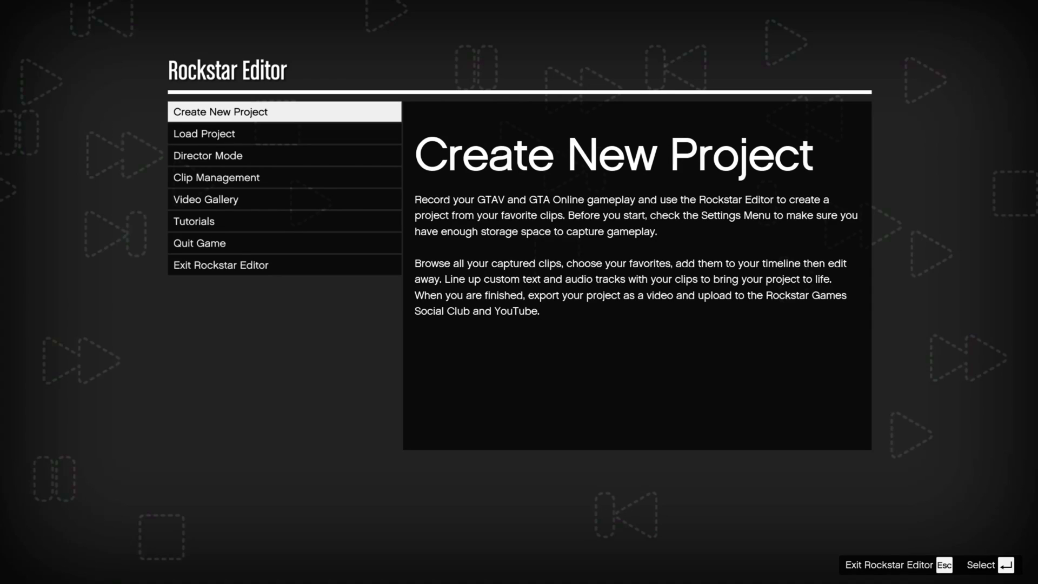
key("Return")
key("Return")
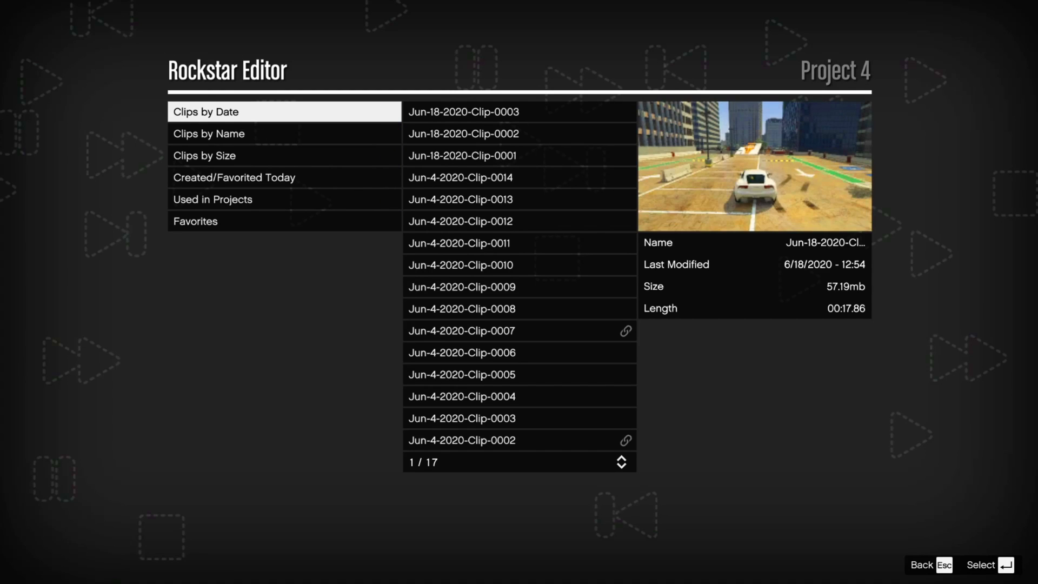
key("Return")
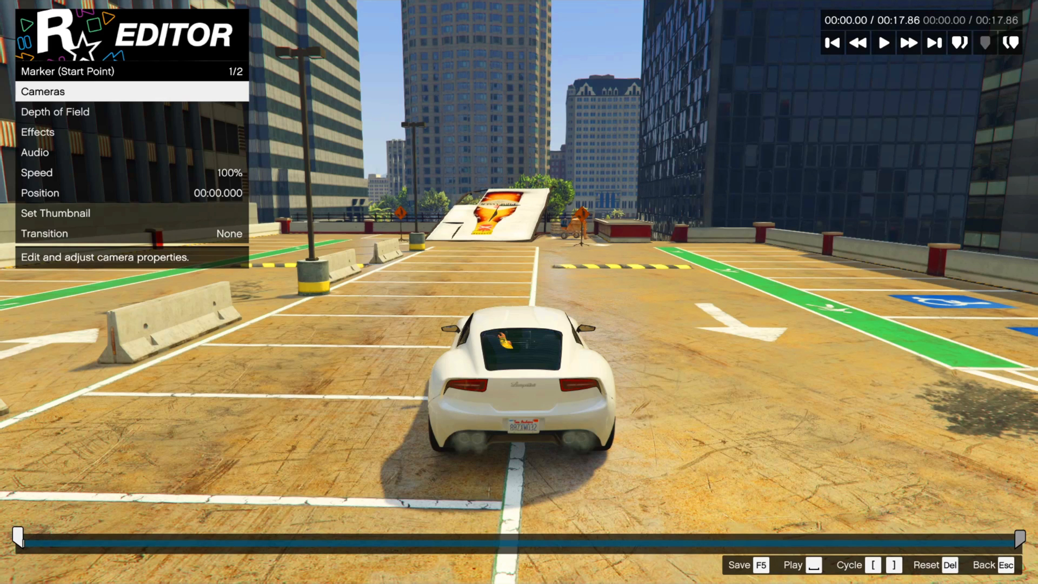
Step: Set the start marker's camera type to Free Camera and start editing the camera
key("Right")
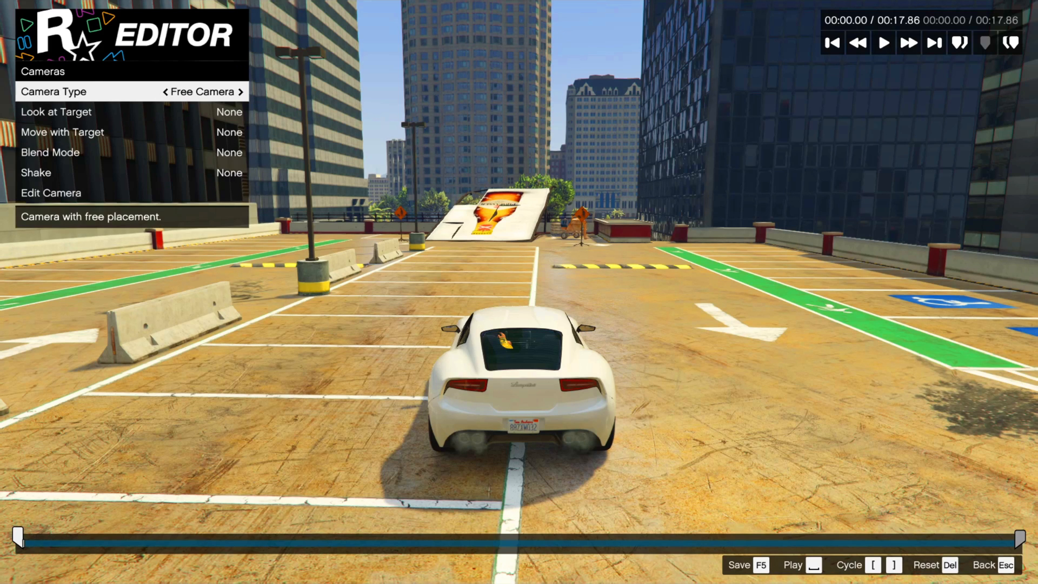
key("Up")
key("Return")
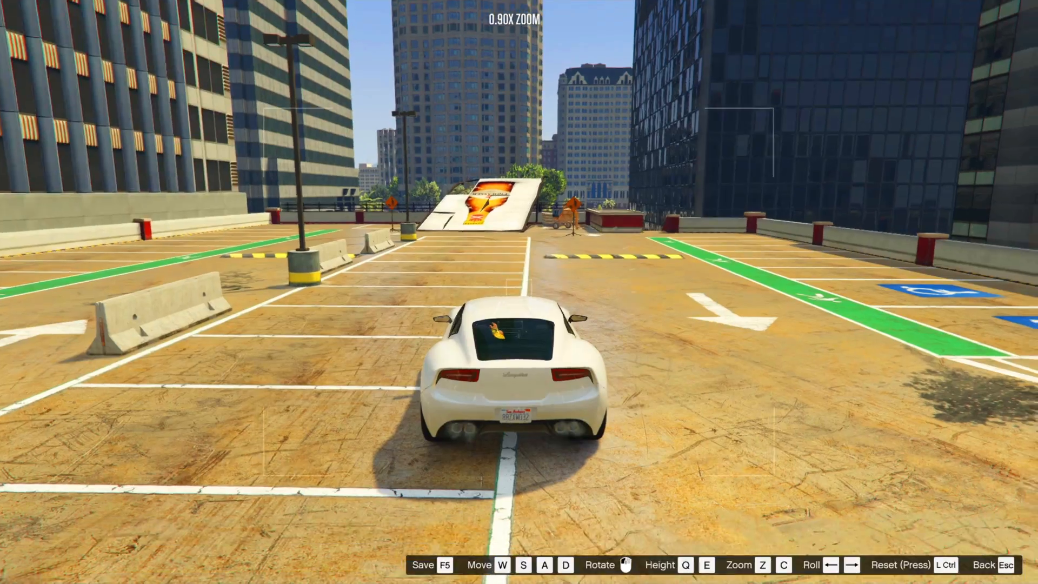
Step: Fly the free camera past the white car towards the ramp and turn it back to overlook the parking roof
key("a")
key("d")
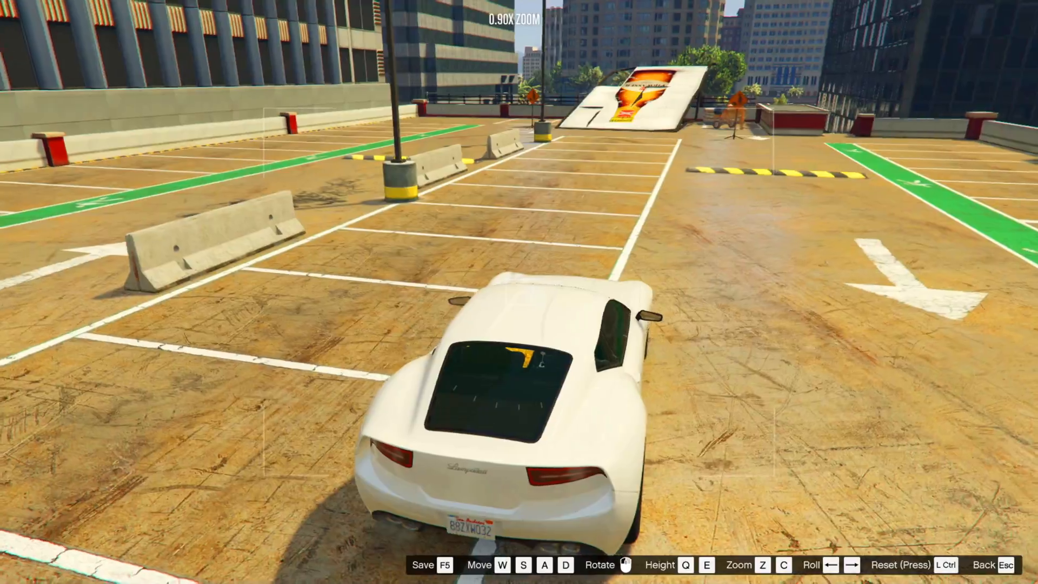
key("a")
key("s")
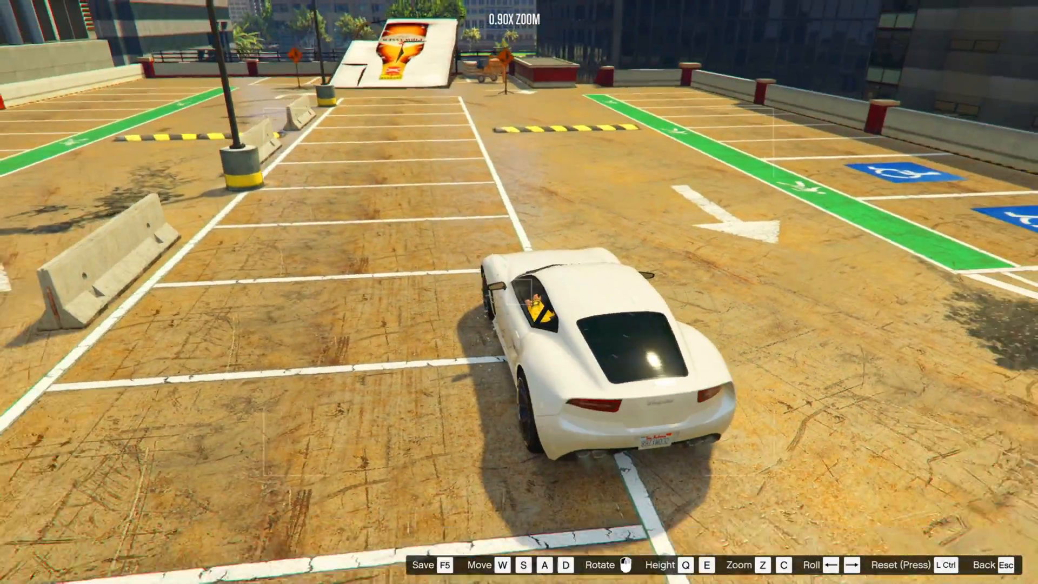
key("q")
key("d")
key("w")
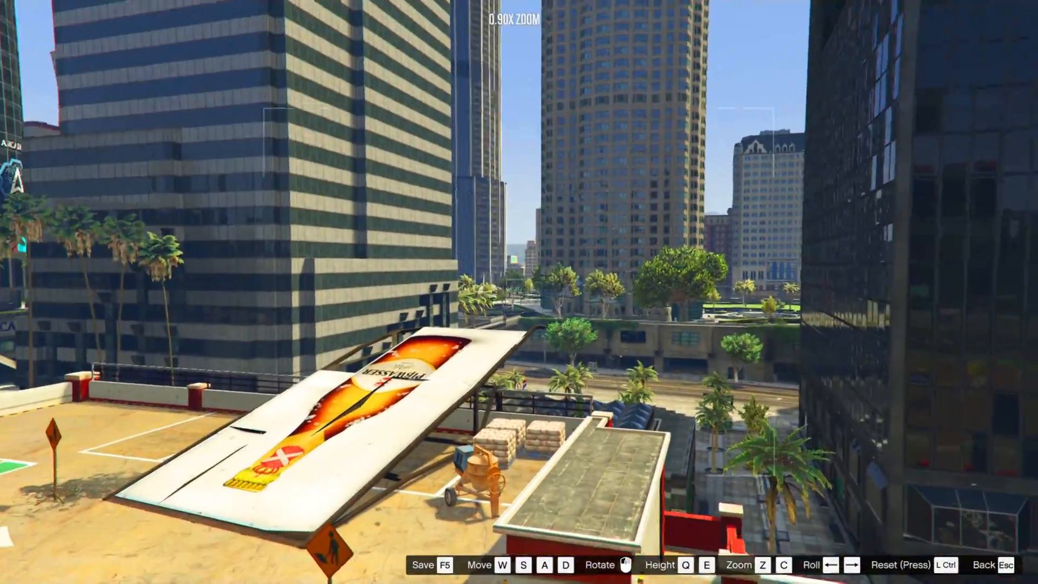
key("a")
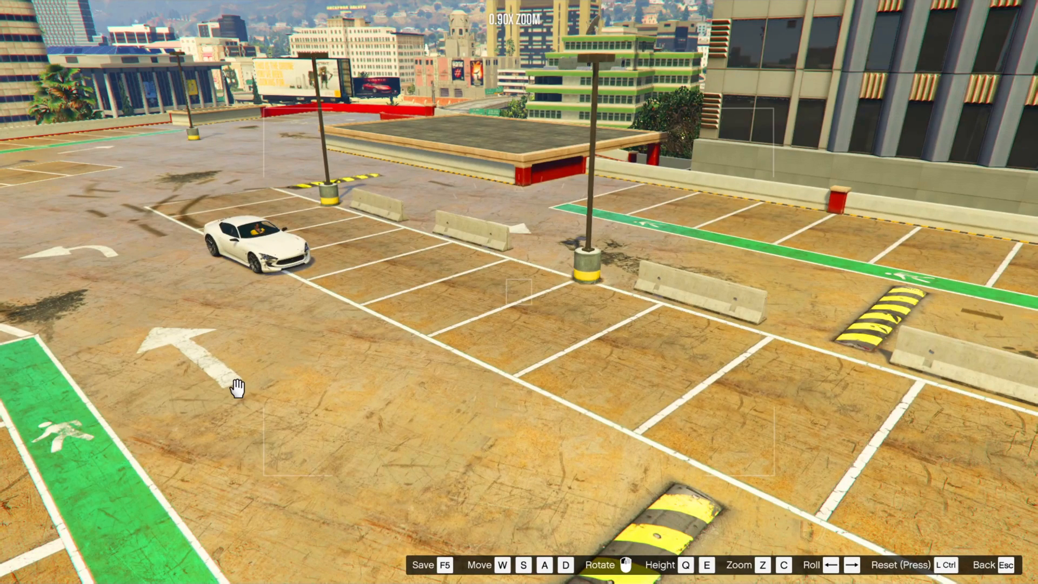
key("Escape")
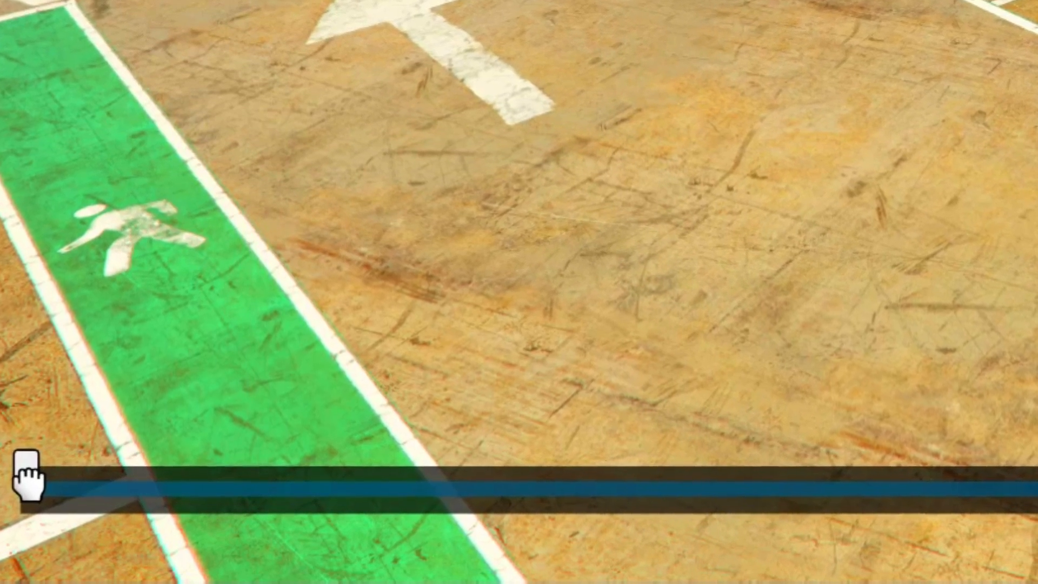
Step: Move the start marker to 00:09.634, where the car is airborne, and reposition the free camera to follow the jump
left_click_drag(20, 539, 173, 539)
left_click_drag(422, 474, 864, 473)
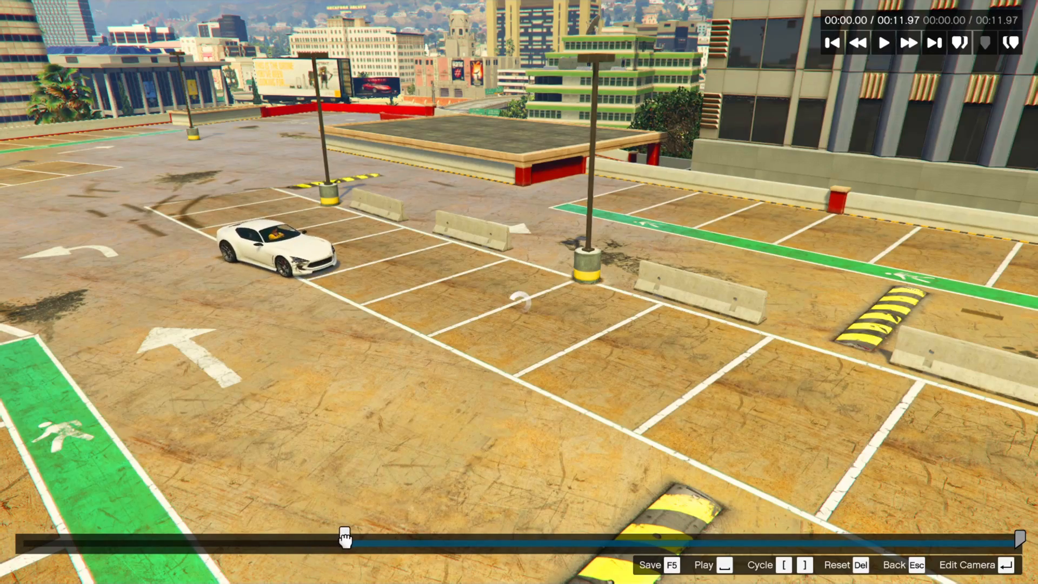
left_click_drag(390, 538, 444, 538)
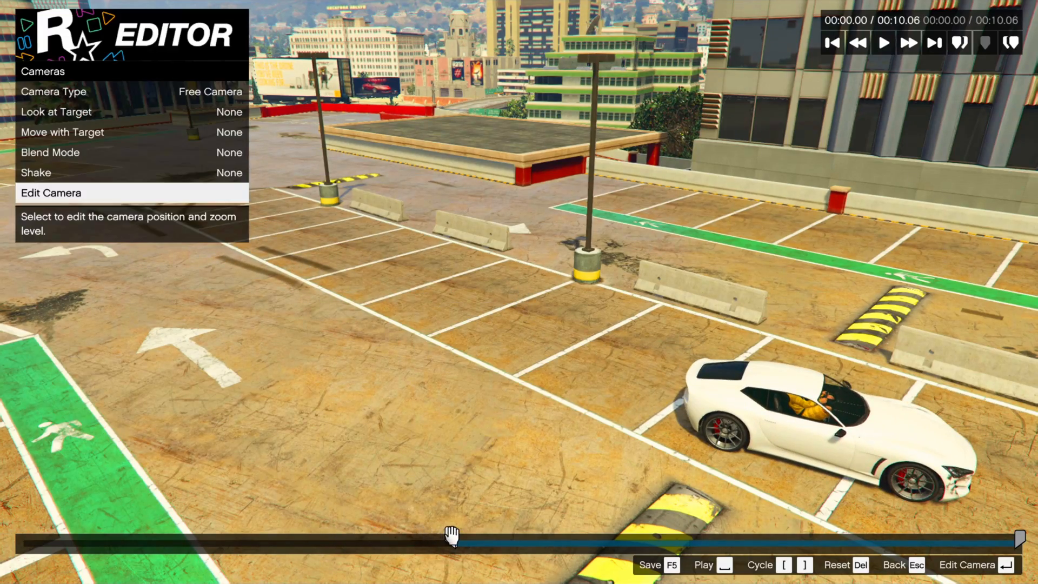
key("Return")
left_click_drag(484, 408, 800, 365)
key("d")
key("Escape")
mouse_move(453, 538)
left_mouse_down()
mouse_move(554, 536)
mouse_move(627, 503)
left_mouse_up()
Step: Move and rotate the free camera to face the airborne car's front, with the parking roof behind it
key("Return")
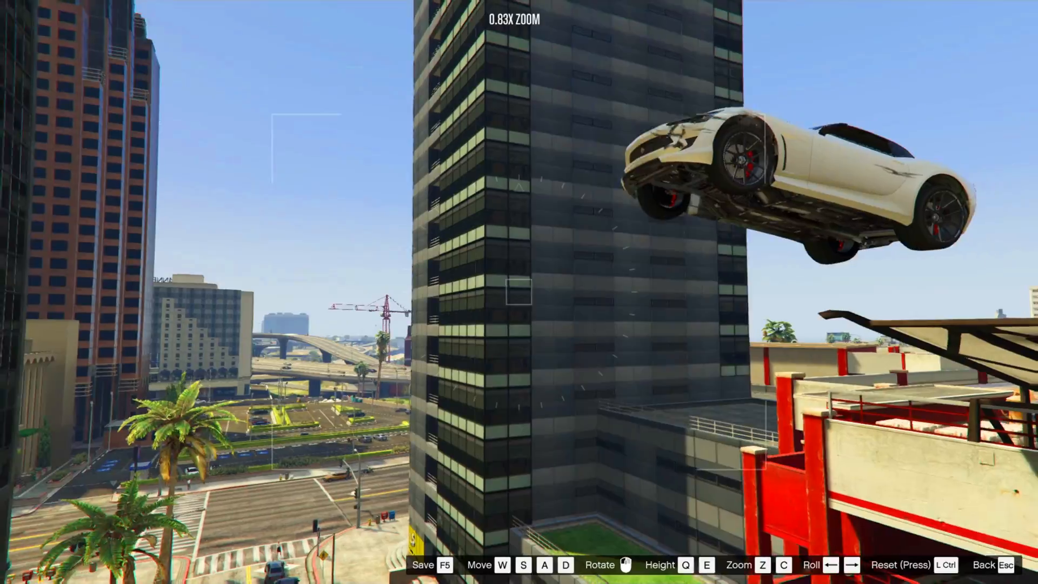
key("d")
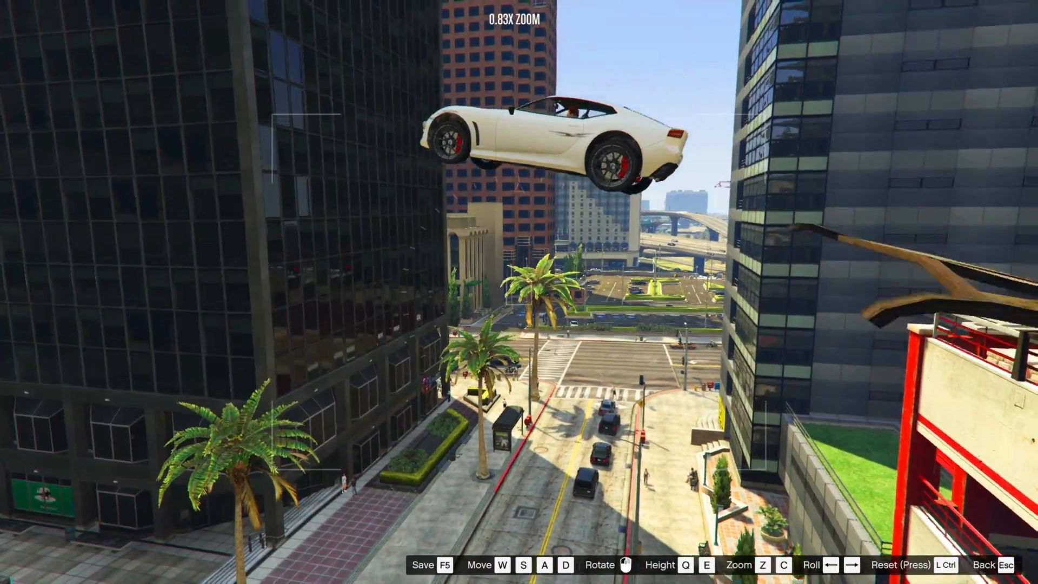
key("a")
left_click_drag(638, 238, 929, 272)
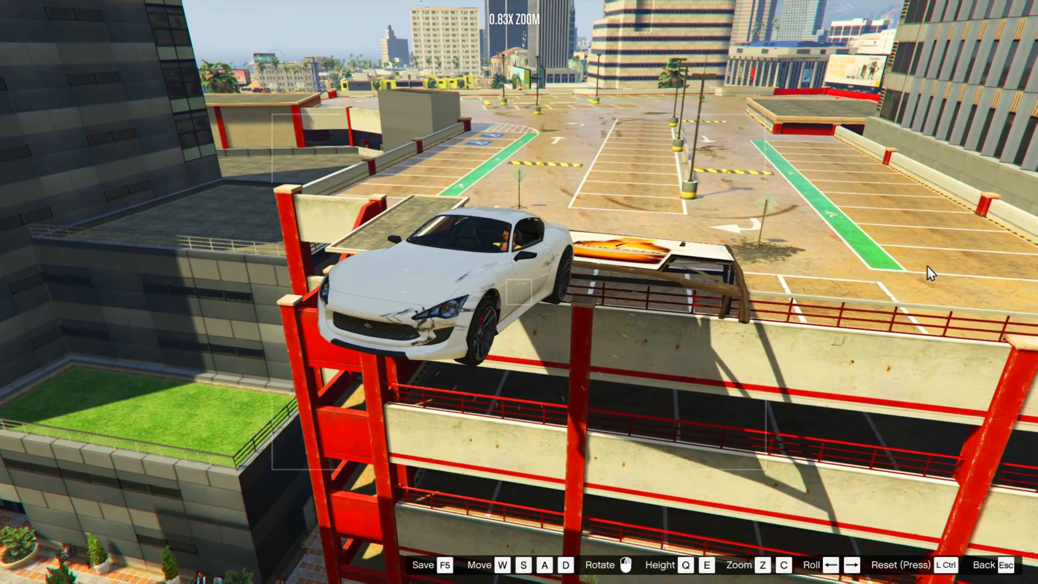
Step: Roll the camera for a tilted horizon and zoom in until the airborne car fills most of the frame
key("Left")
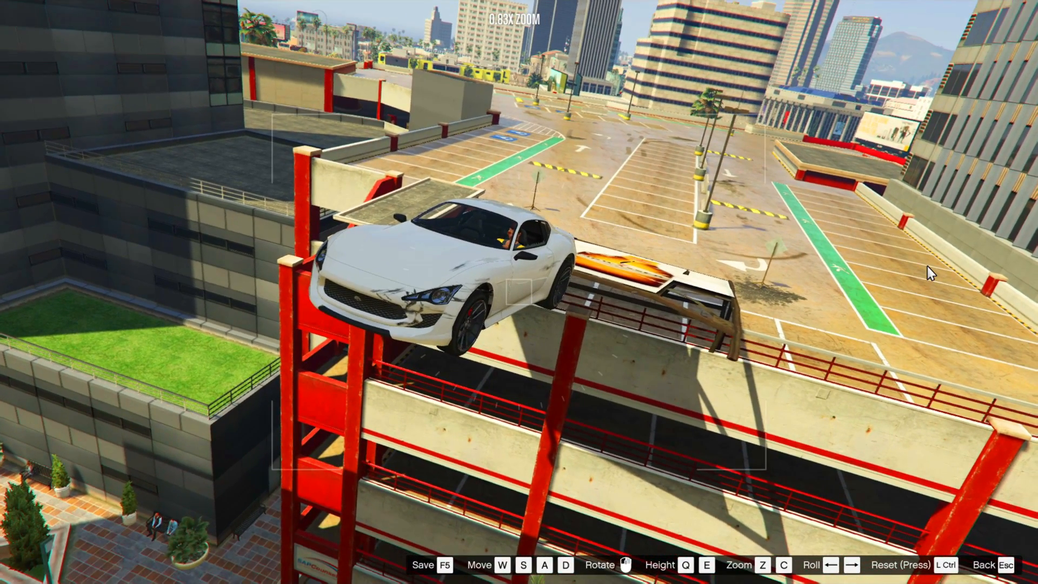
key("z")
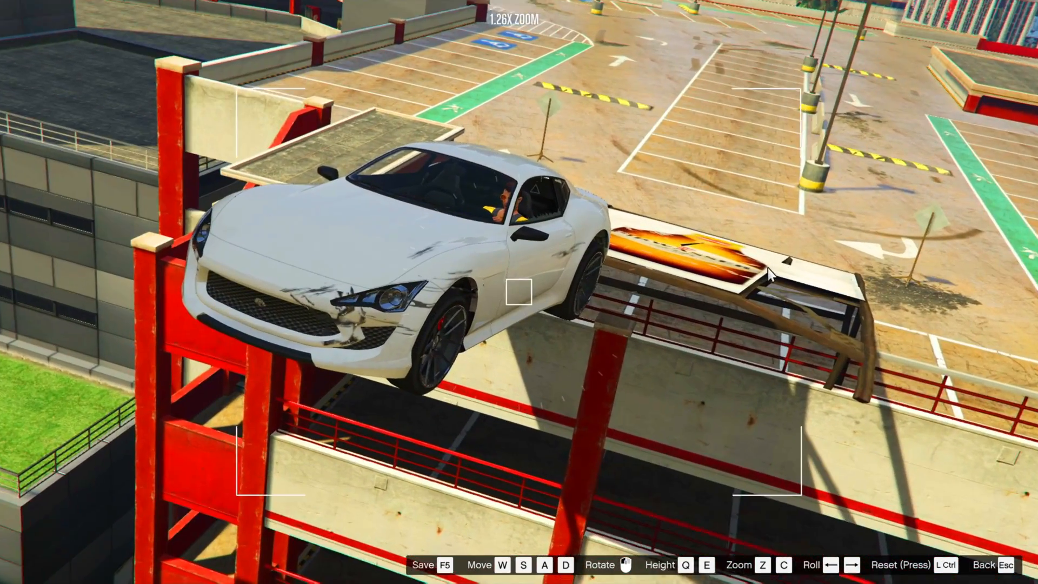
key("c")
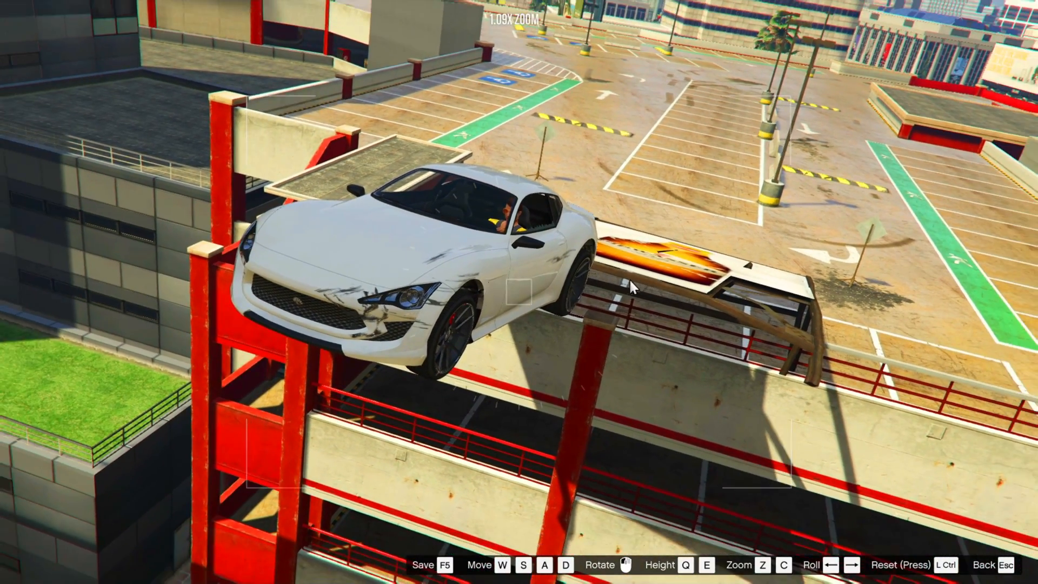
key("z")
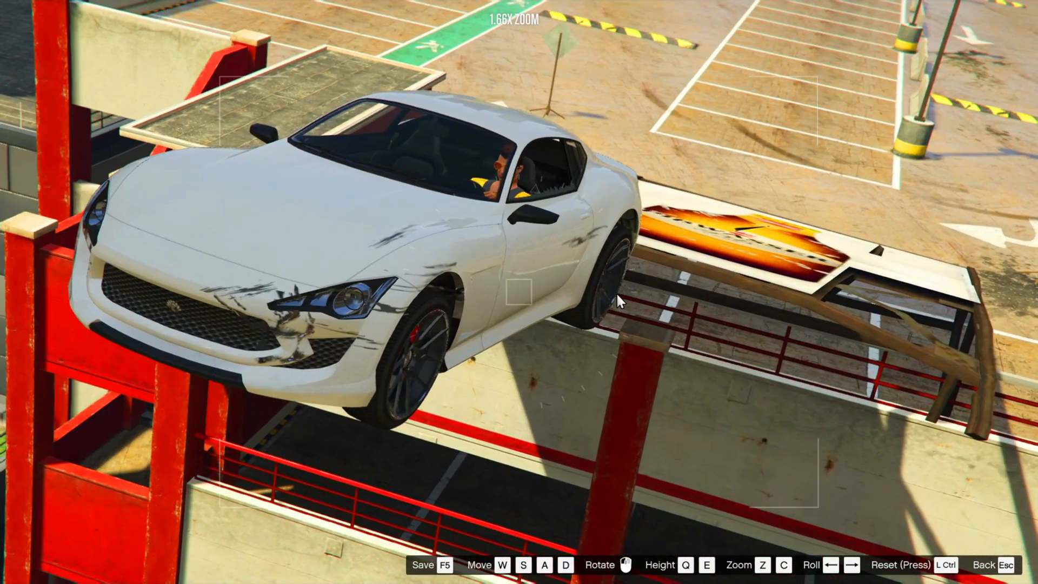
key("Escape")
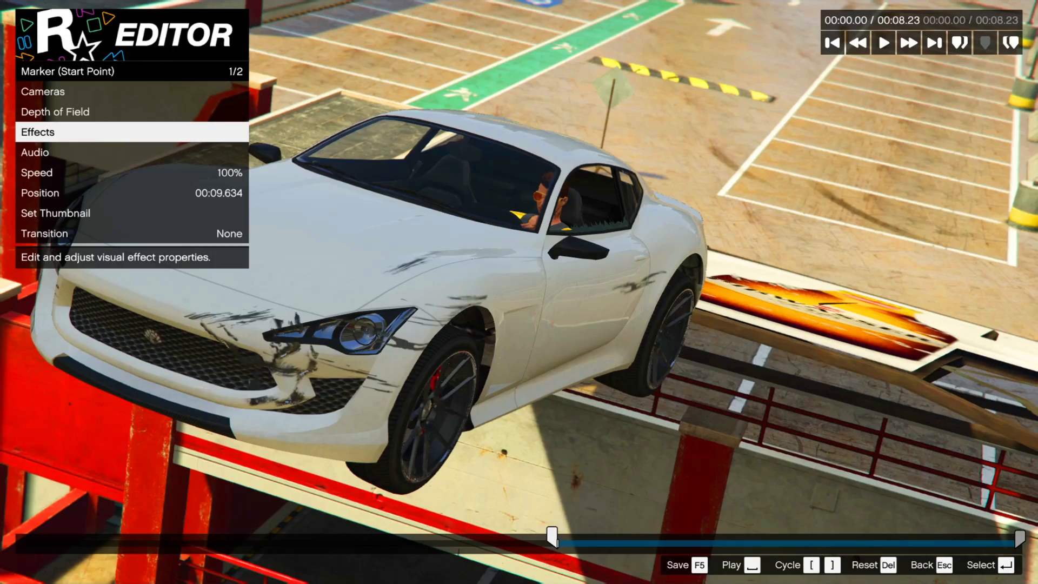
Step: Apply the Cathode filter to the marker and set the filter intensity to 65%
key("Return")
key("Right")
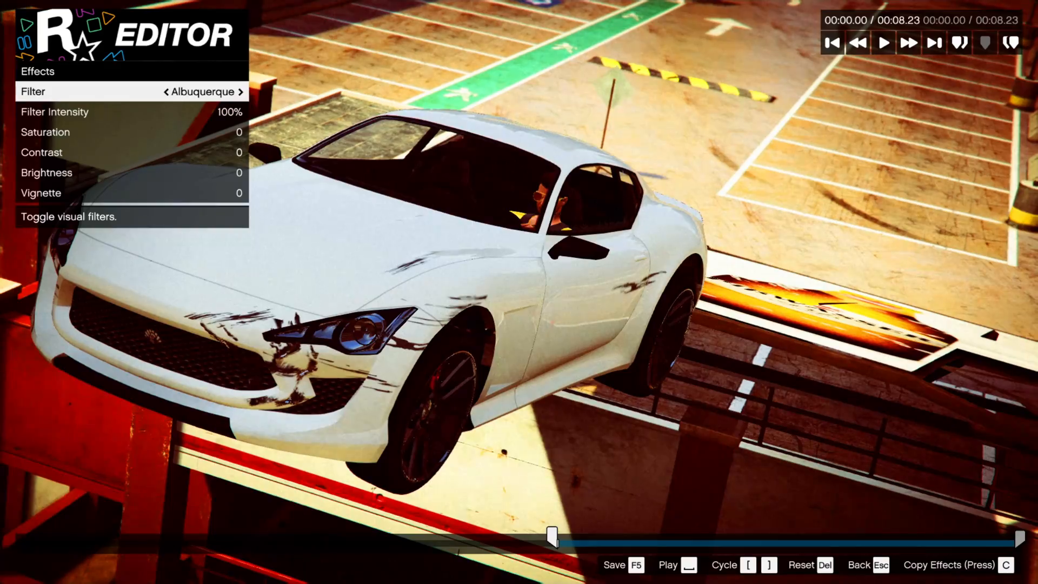
key("Right")
key("Right")
key("Down")
key("Left")
key("Left")
key("Left")
key("Left")
key("Left")
key("Left")
key("Left")
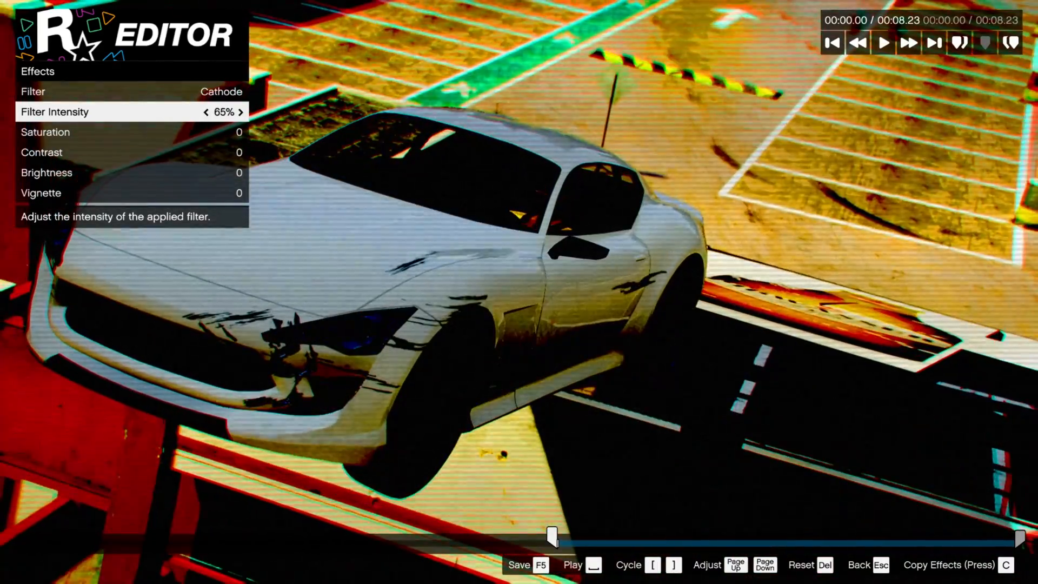
Step: Change the marker's filter to Inferno
key("Up")
key("Right")
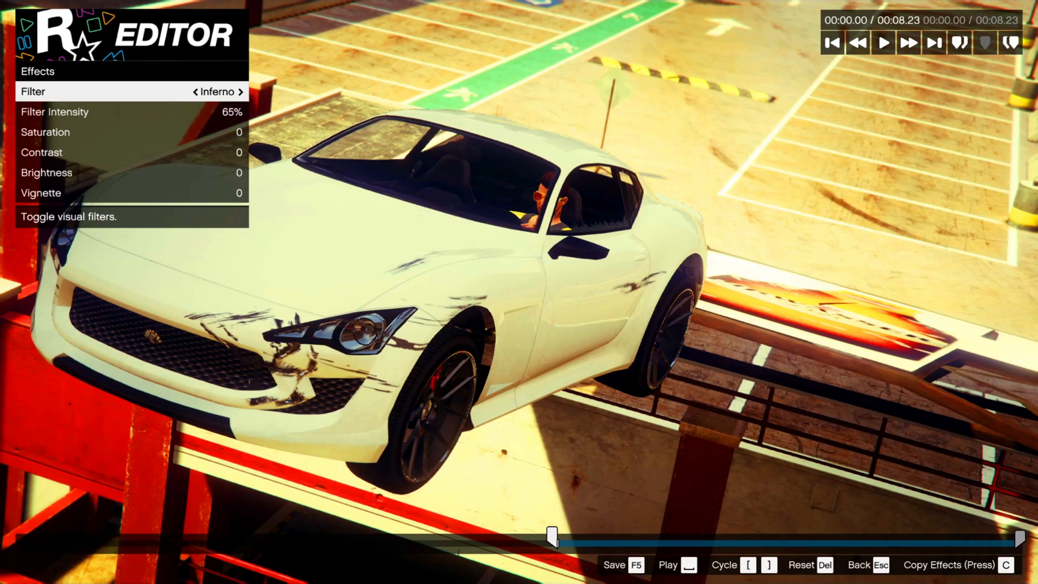
key("h")
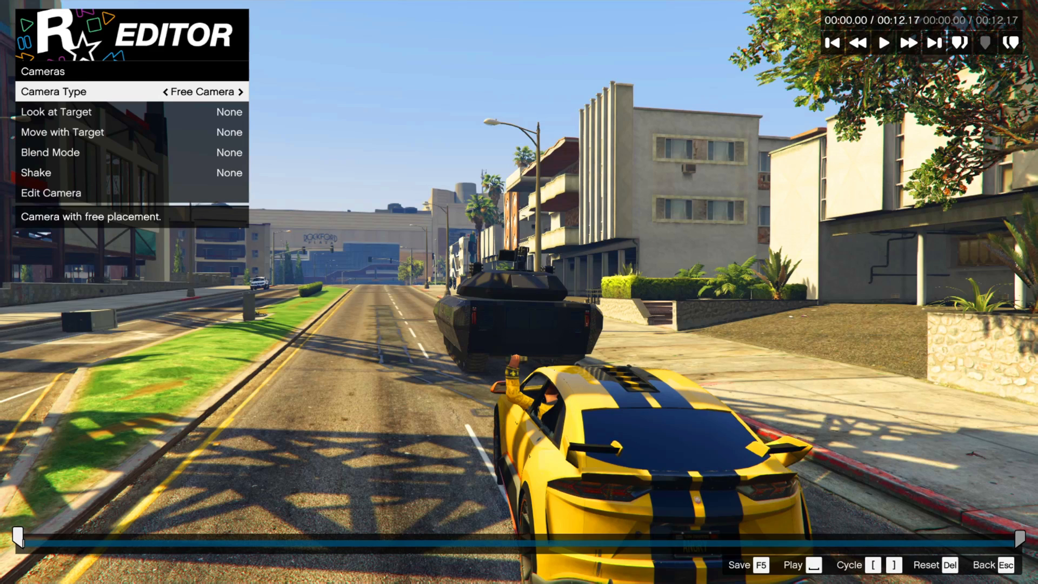
Step: Frame the yellow car driver's raised arm against the tank with a tilted, zoomed-in free camera and save
key("Up")
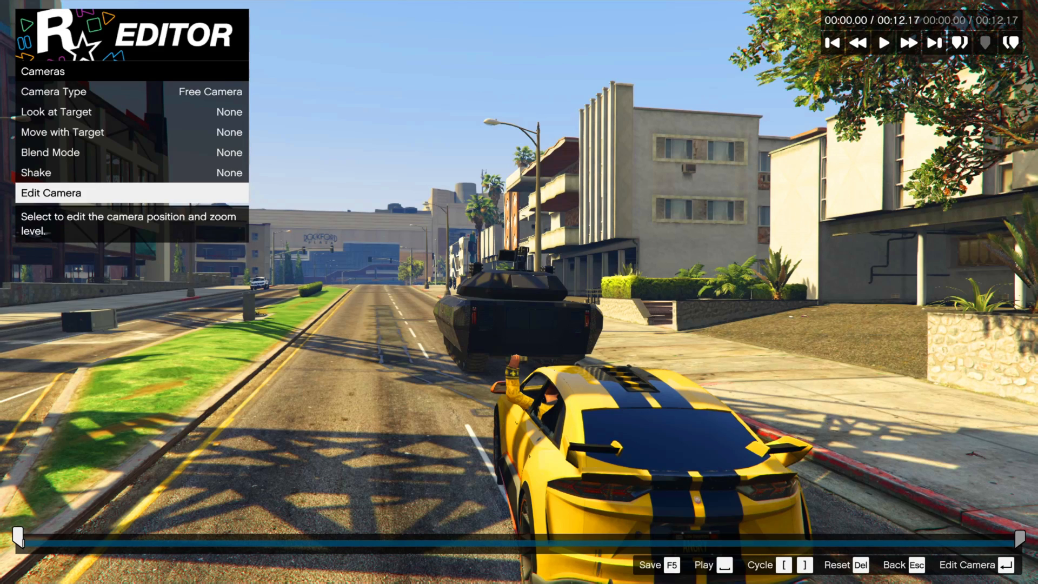
key("Return")
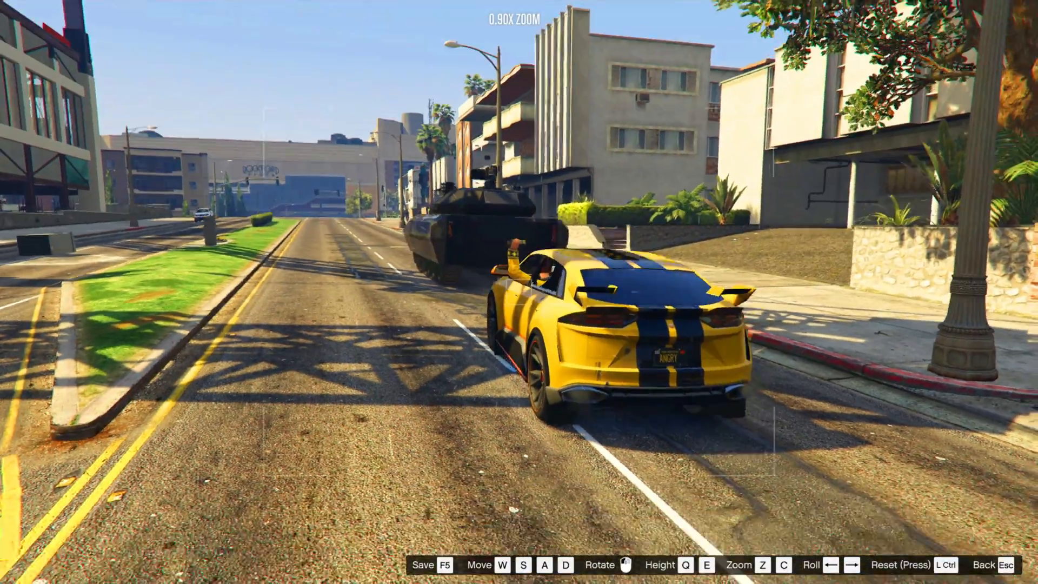
key("e")
key("w")
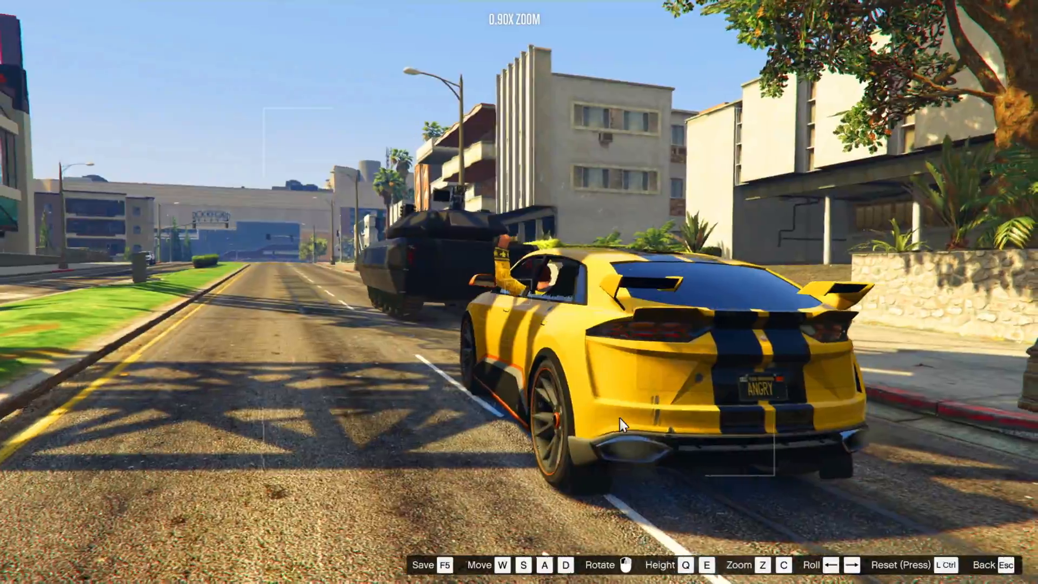
key("z")
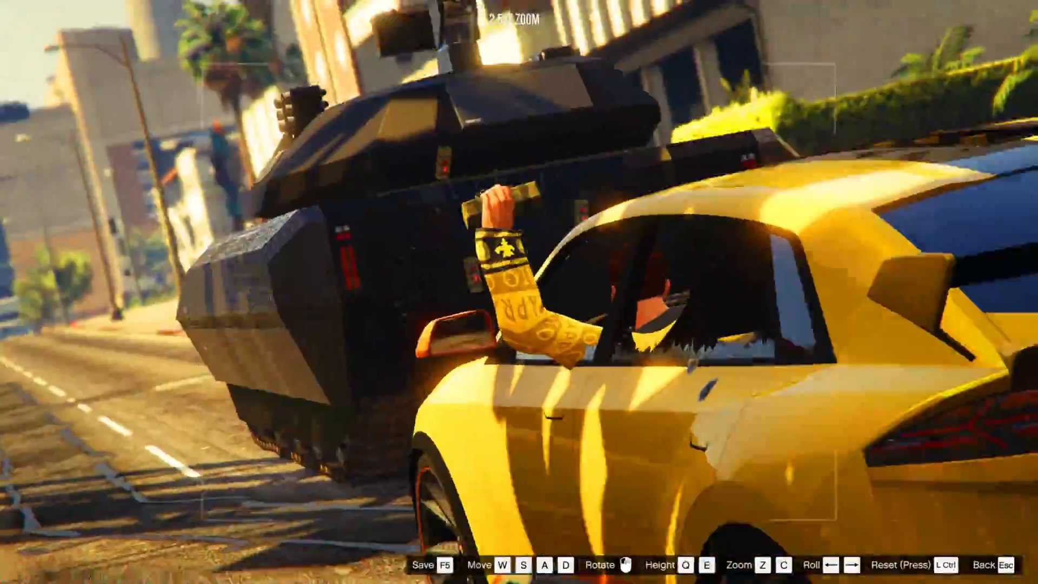
key("z")
key("F5")
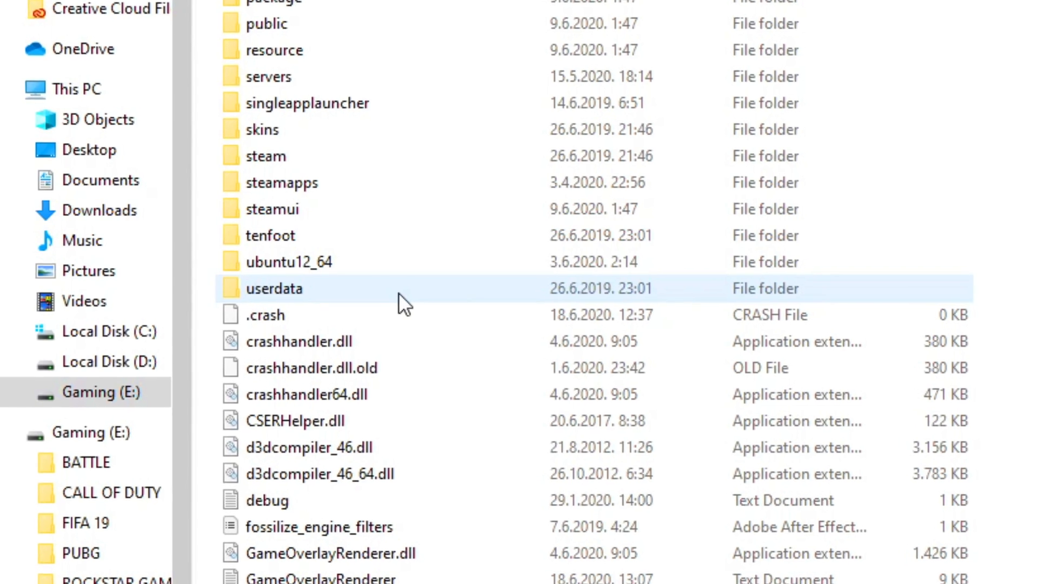
Step: In File Explorer, open the account's folder in STEAM\userdata and go to 760\remote\271590\screenshots
double_click(172, 390)
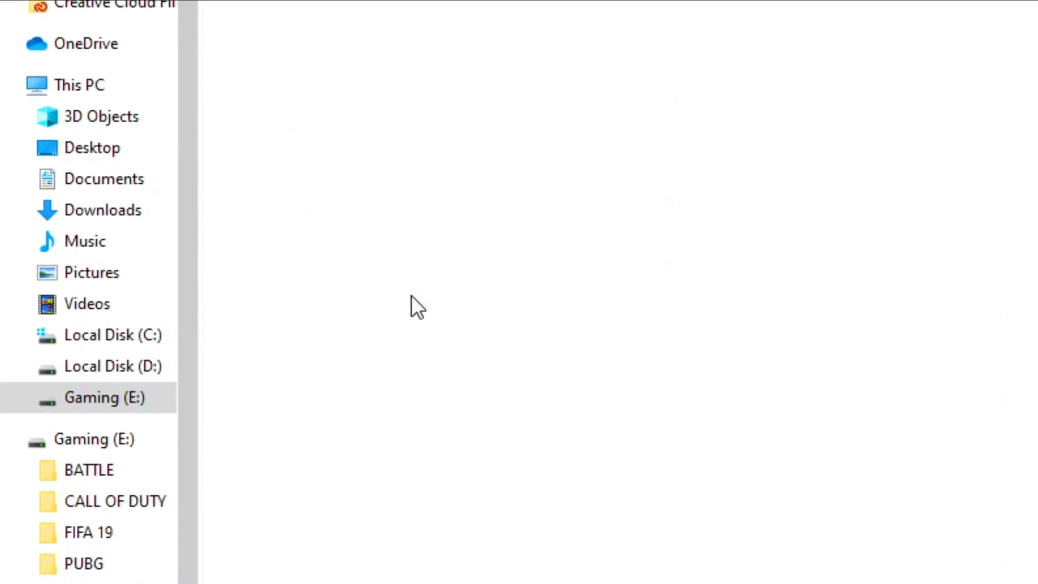
double_click(342, 209)
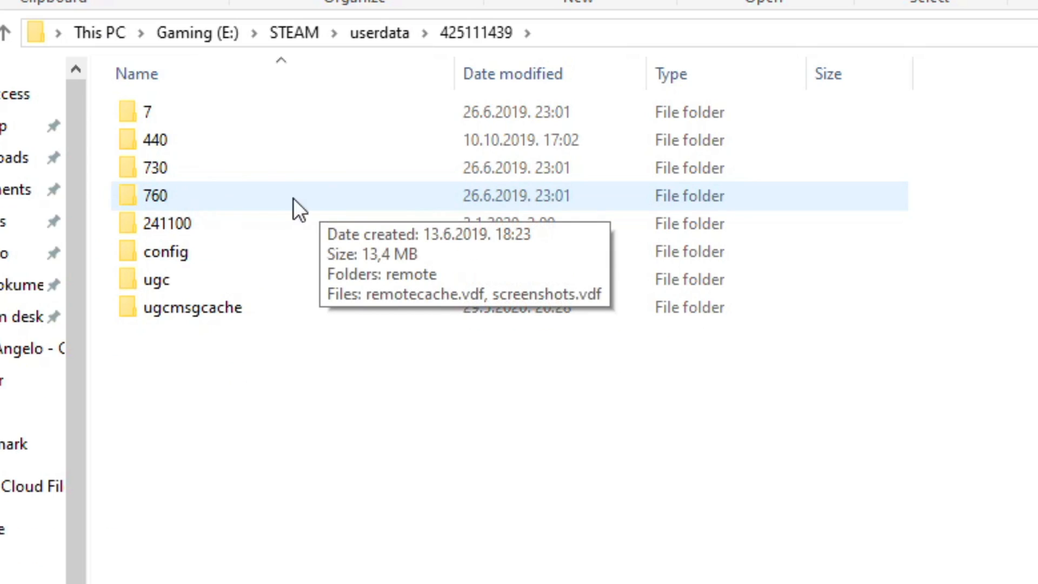
double_click(314, 205)
double_click(230, 222)
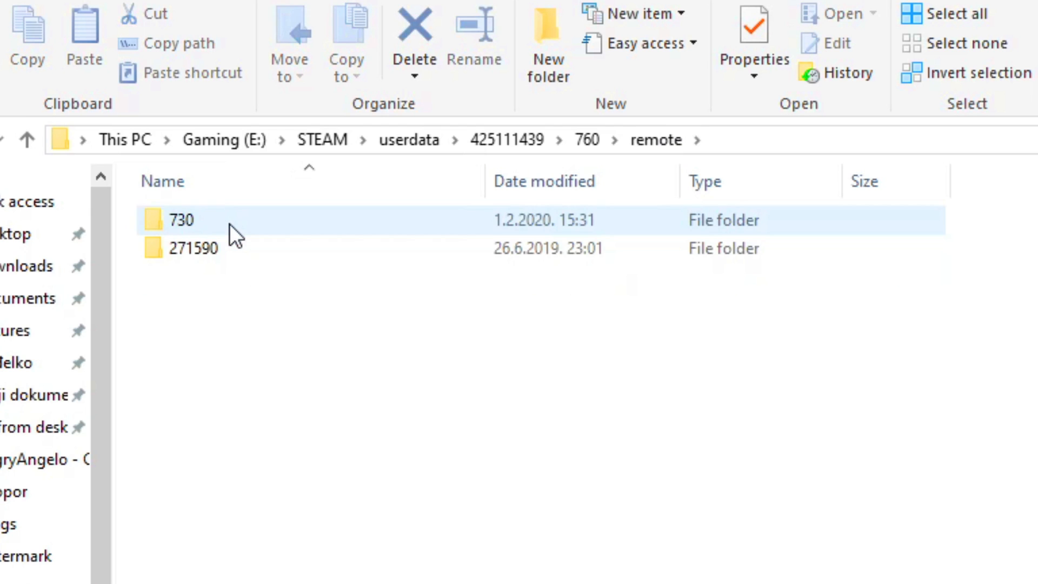
double_click(131, 127)
double_click(130, 118)
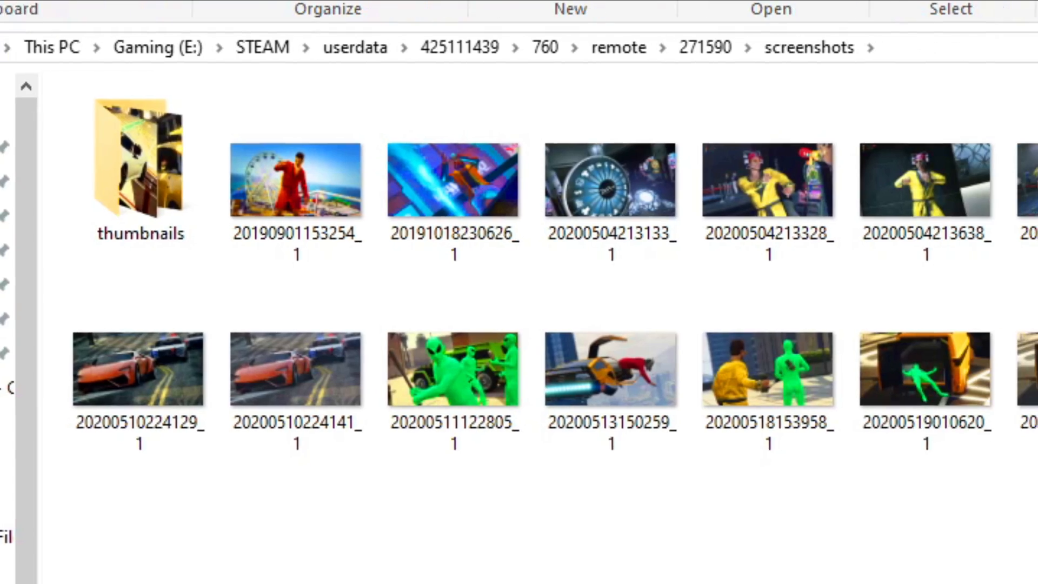
left_click_drag(1004, 319, 130, 140)
left_click_drag(0, 193, 0, 260)
left_click(675, 377)
double_click(964, 201)
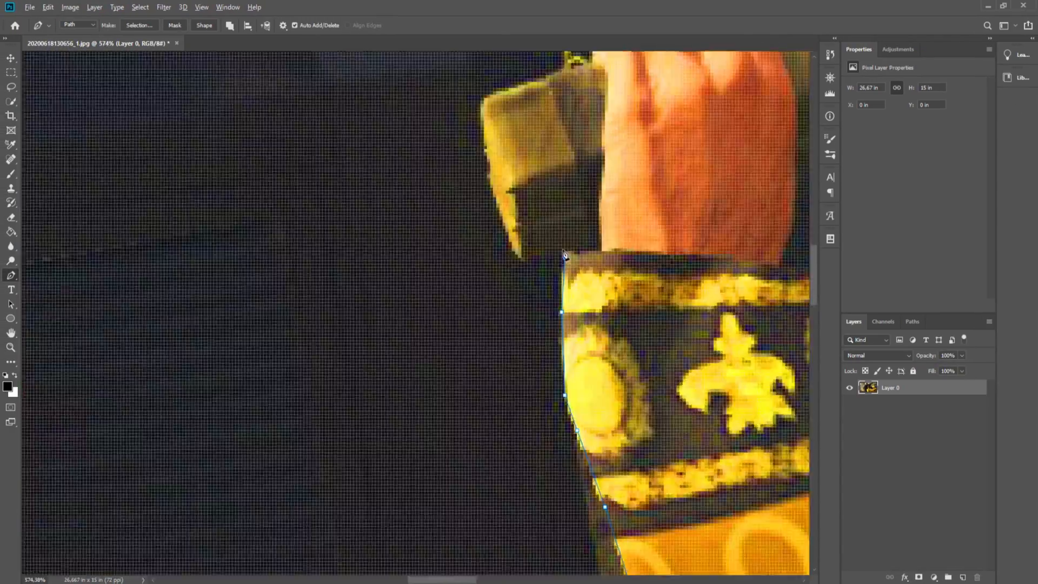
scroll(753, 187, "down", 10)
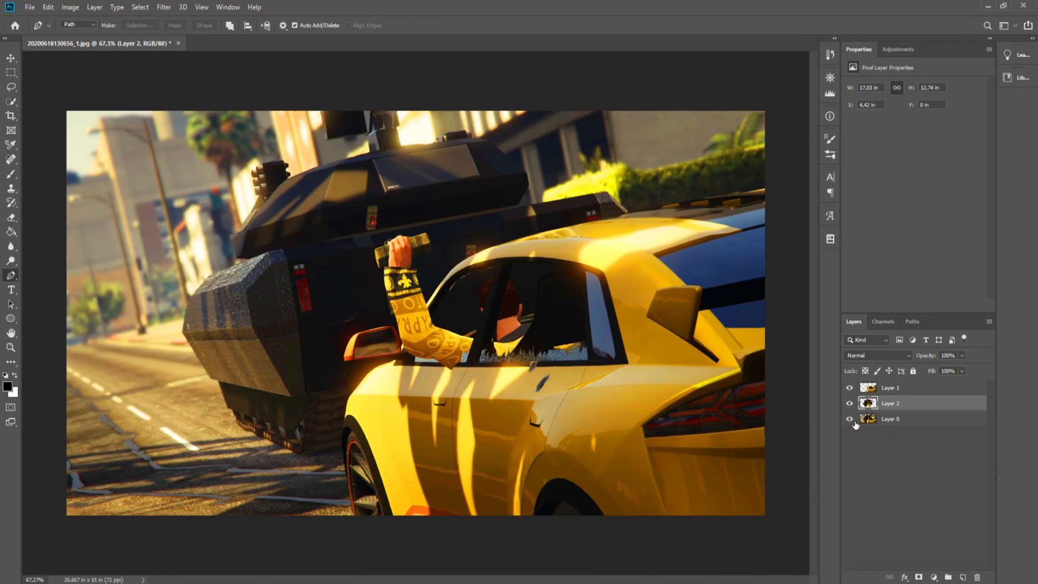
Step: Set the saturation of the yellow car layer, Layer 1, to +30 with a Hue/Saturation adjustment
left_click(850, 419)
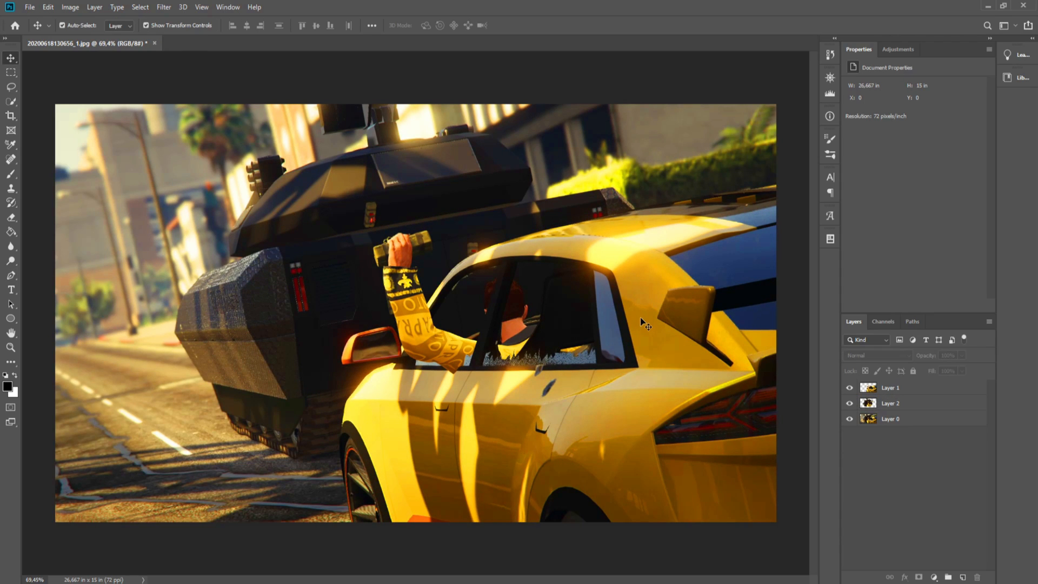
left_click(767, 318)
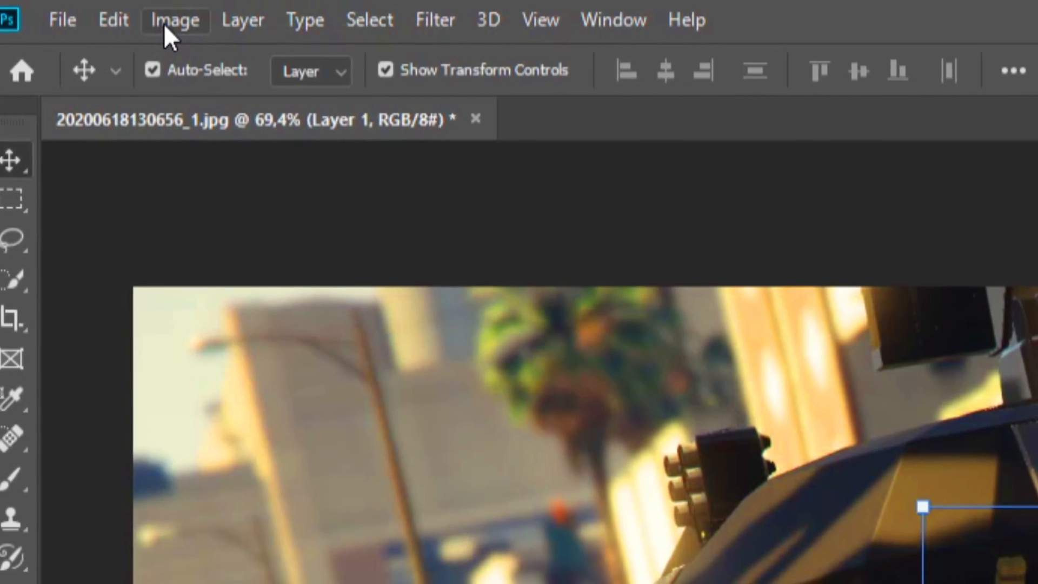
left_click(69, 8)
mouse_move(268, 125)
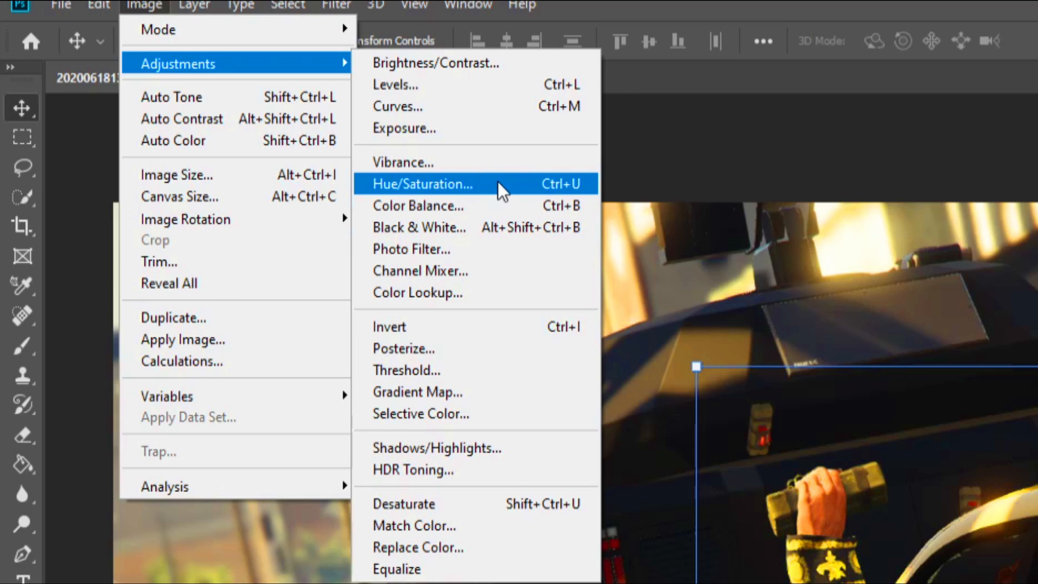
left_click(692, 288)
left_click(891, 274)
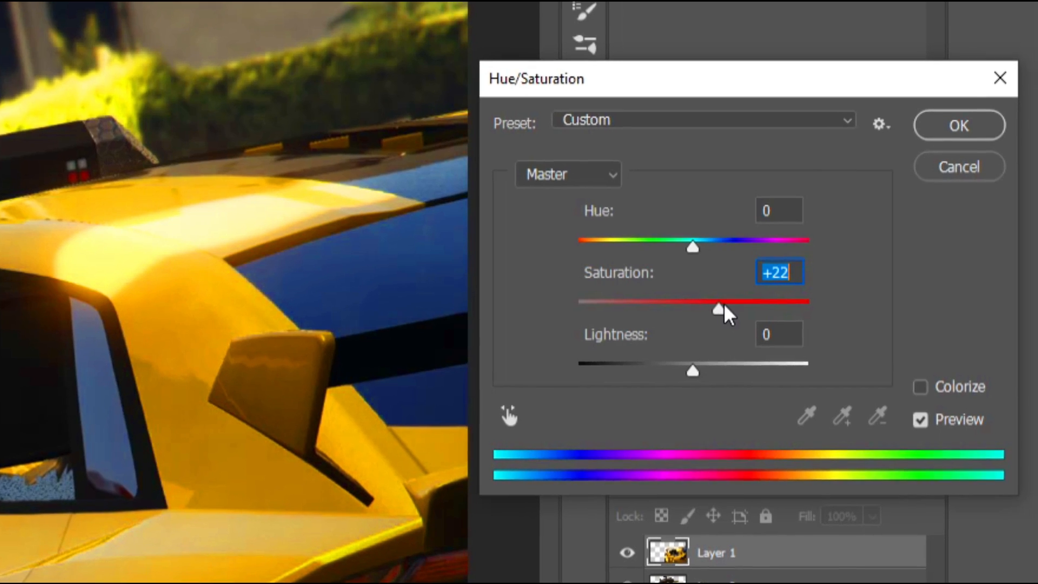
type("30")
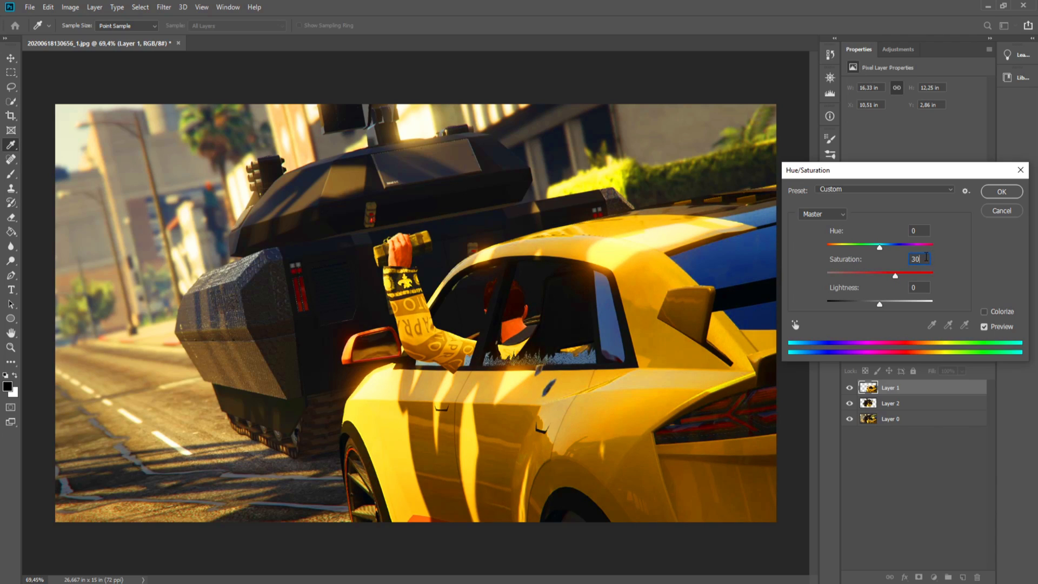
left_click(1001, 192)
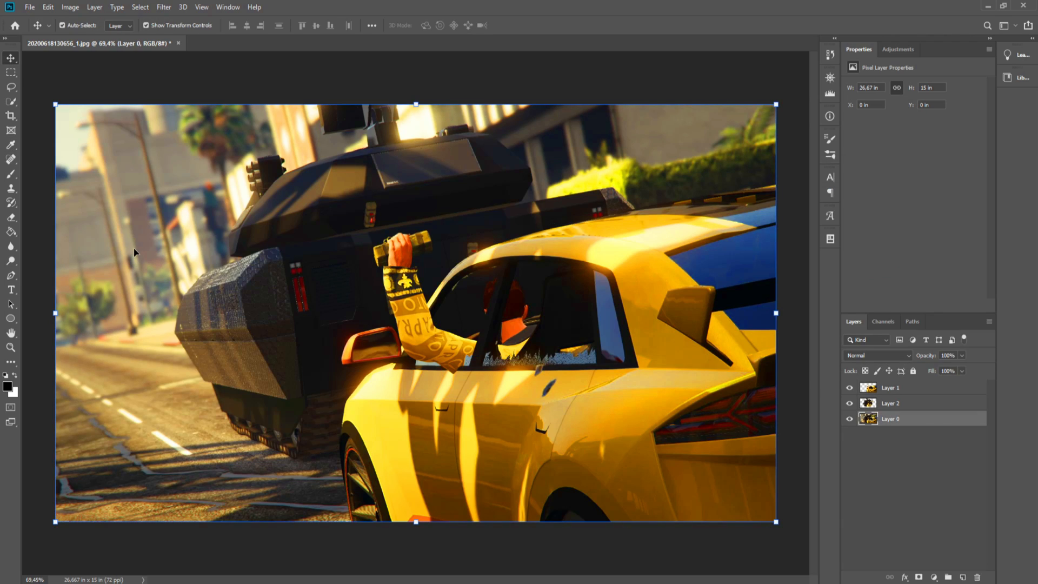
Step: Apply a Hue/Saturation adjustment to the tank layer, Layer 2
left_click(443, 243)
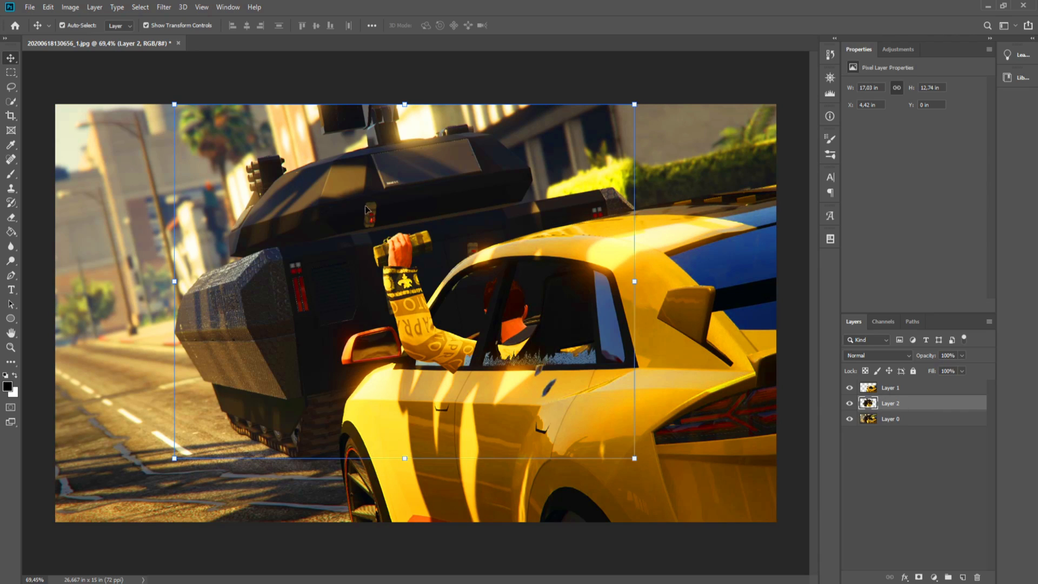
left_click(70, 12)
mouse_move(99, 38)
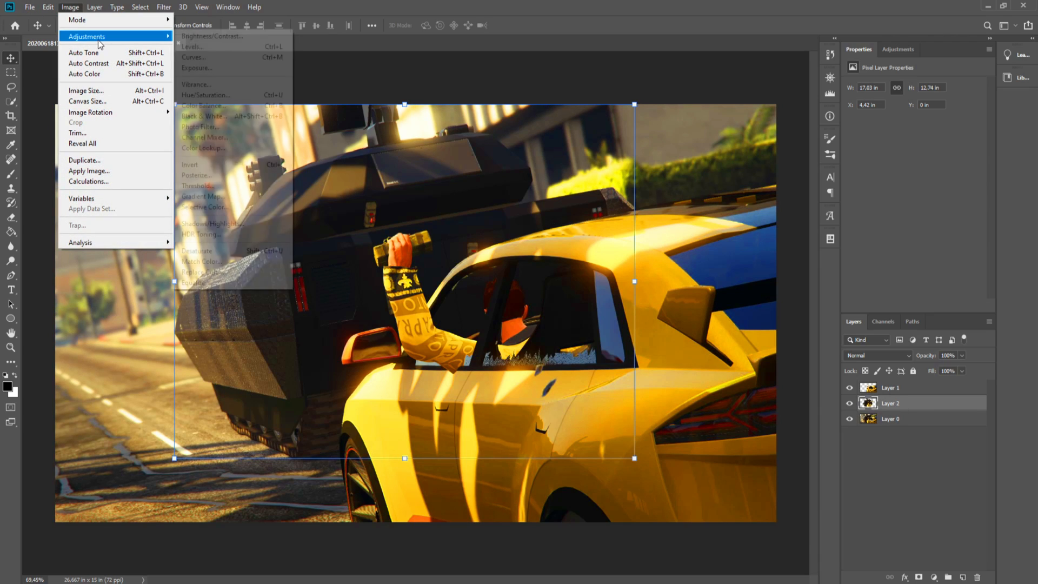
left_click(237, 96)
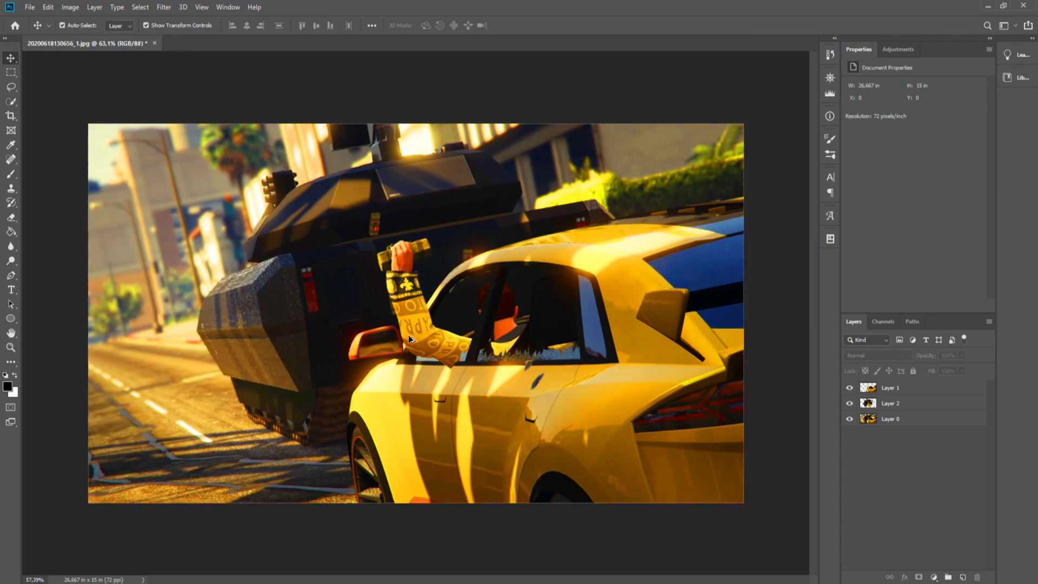
scroll(409, 340, "down", 3)
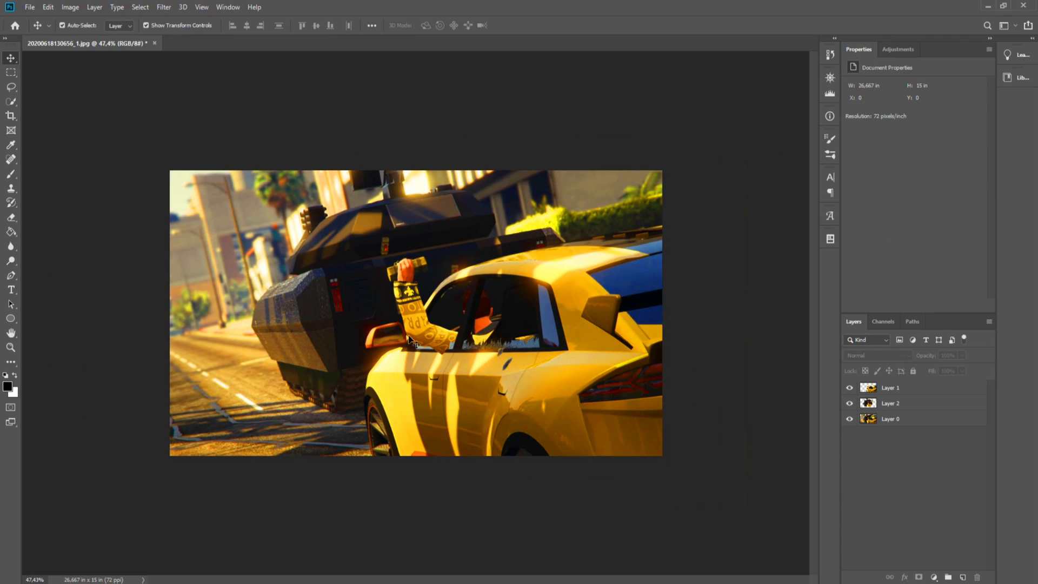
scroll(410, 339, "up", 3)
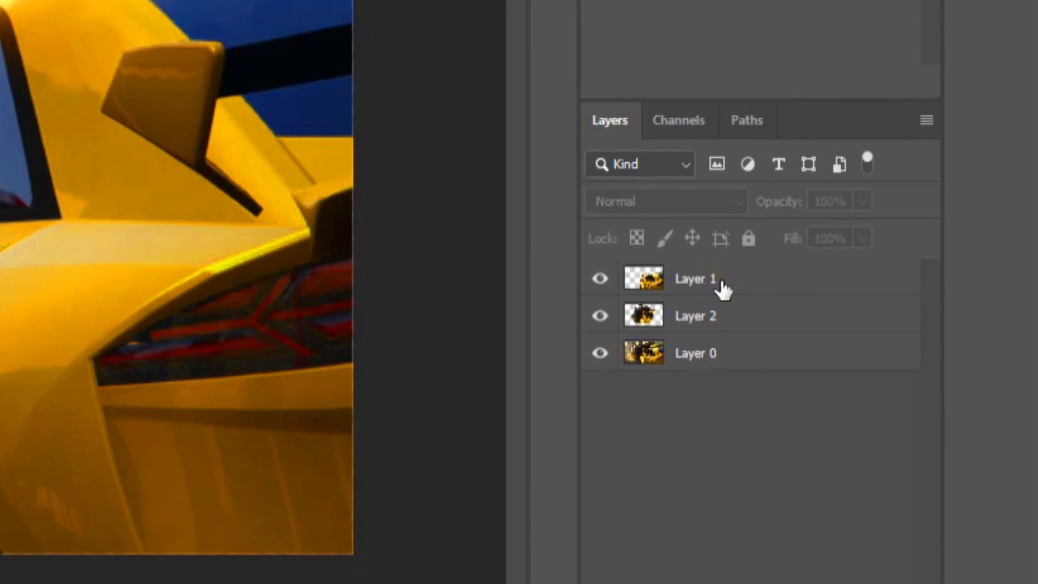
Step: Add a drop shadow to Layer 1 with 100% opacity, 30% spread and a size of 40 px
left_click(888, 389)
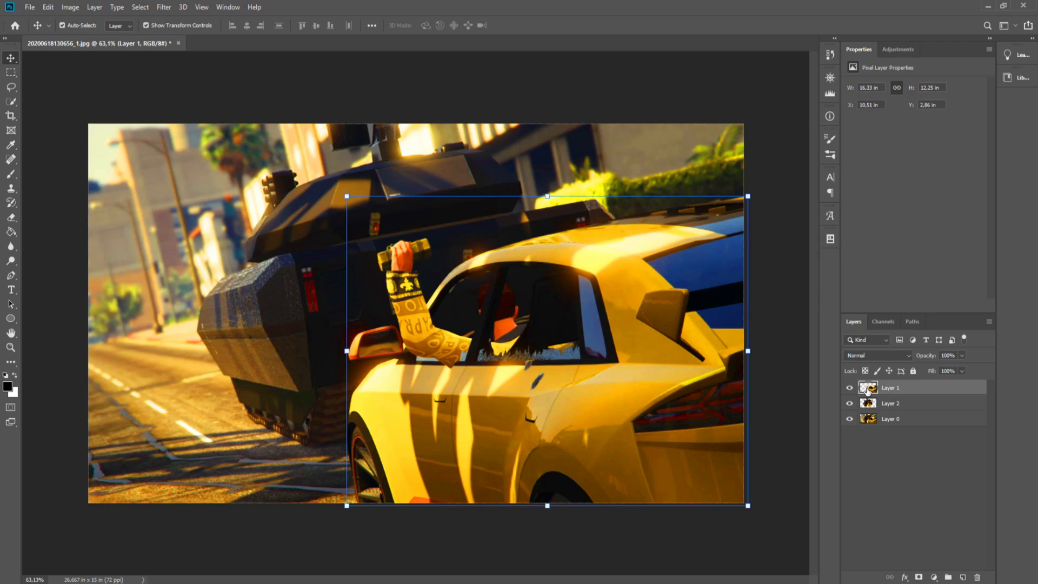
right_click(868, 391)
left_click(909, 171)
left_click(728, 355)
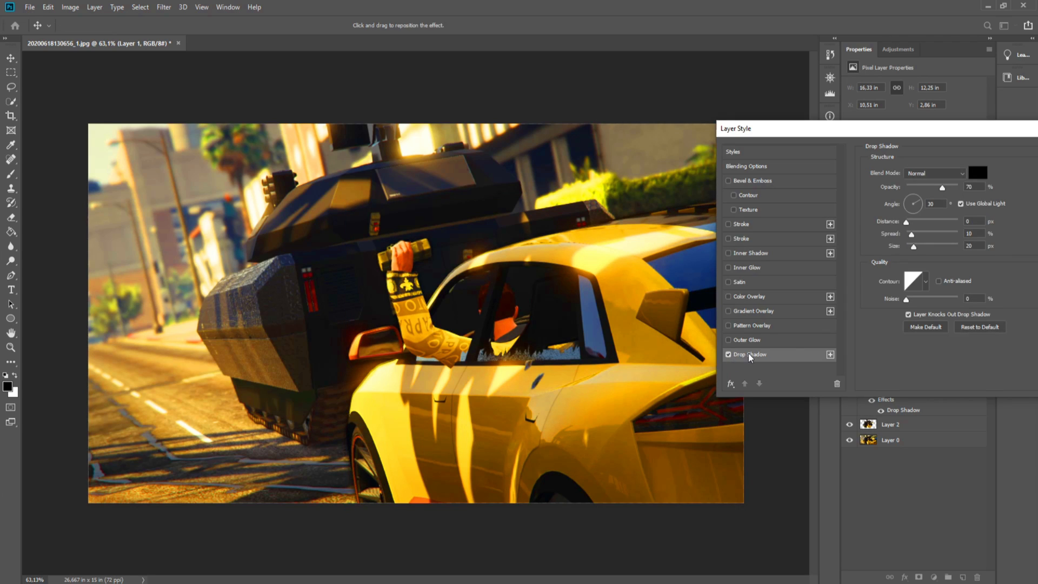
type("30")
left_click_drag(977, 234, 930, 253)
type("40")
left_click_drag(942, 187, 1004, 190)
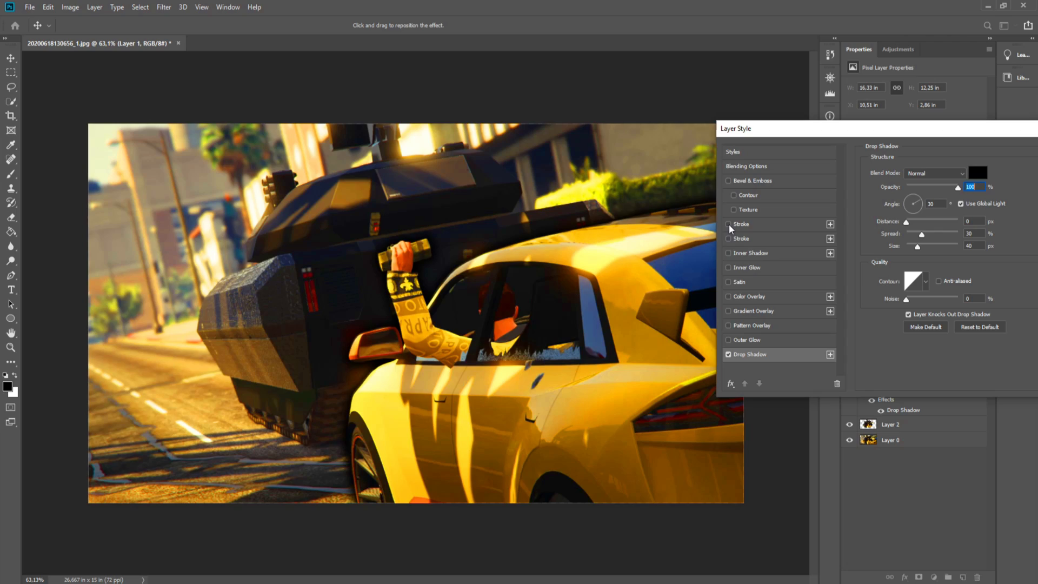
Step: Give the car on Layer 1 a white stroke of size 10, apply the layer style and collapse its effects list
left_click(361, 273)
left_click(753, 225)
type("10")
left_click_drag(857, 130, 416, 73)
left_click(638, 98)
left_click(984, 388)
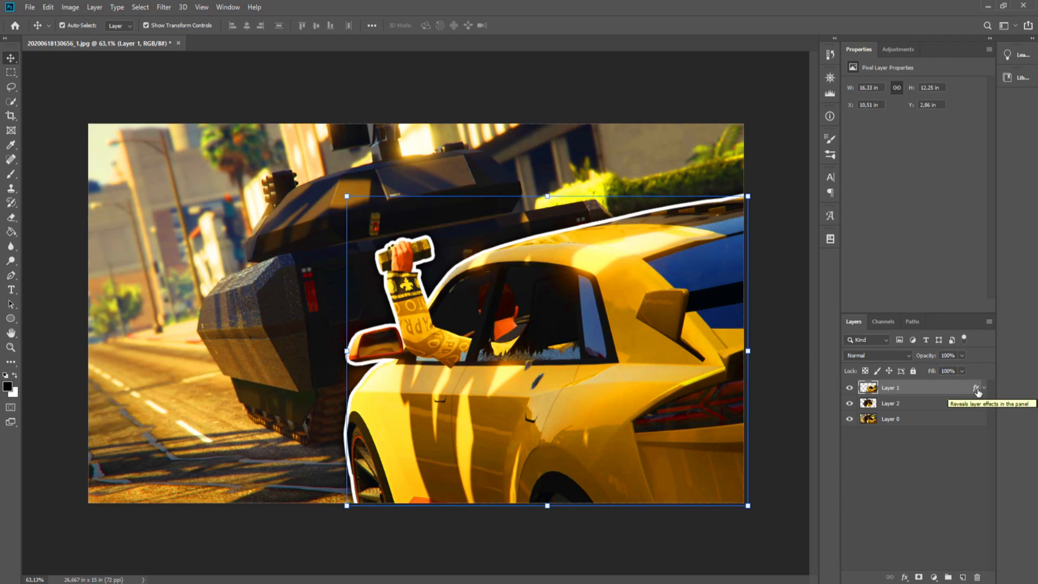
Step: Copy the stroke and drop shadow effects from Layer 1 to the tank on Layer 2 and collapse its effects list
left_click(907, 407)
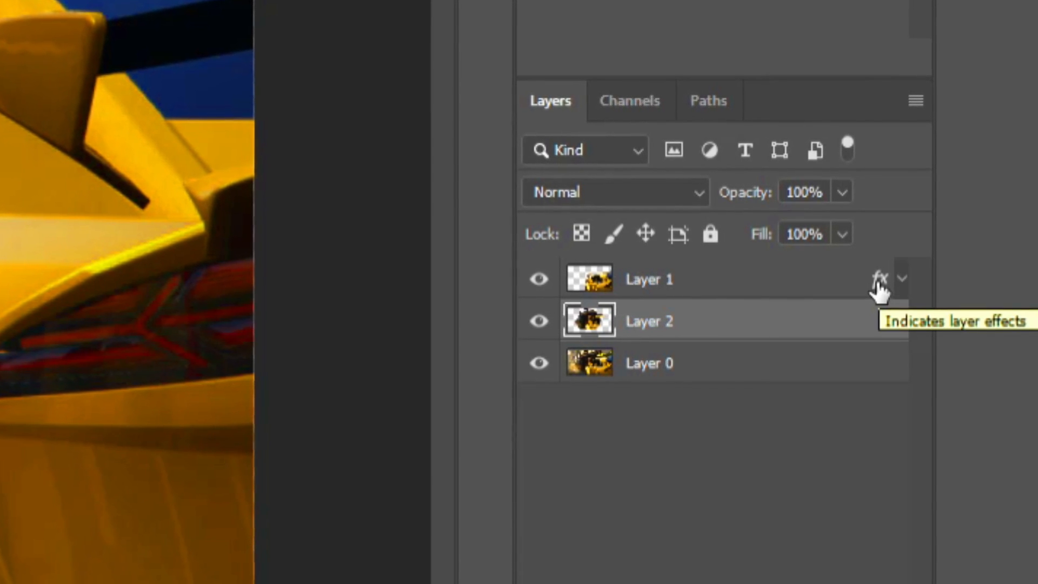
left_click(901, 321)
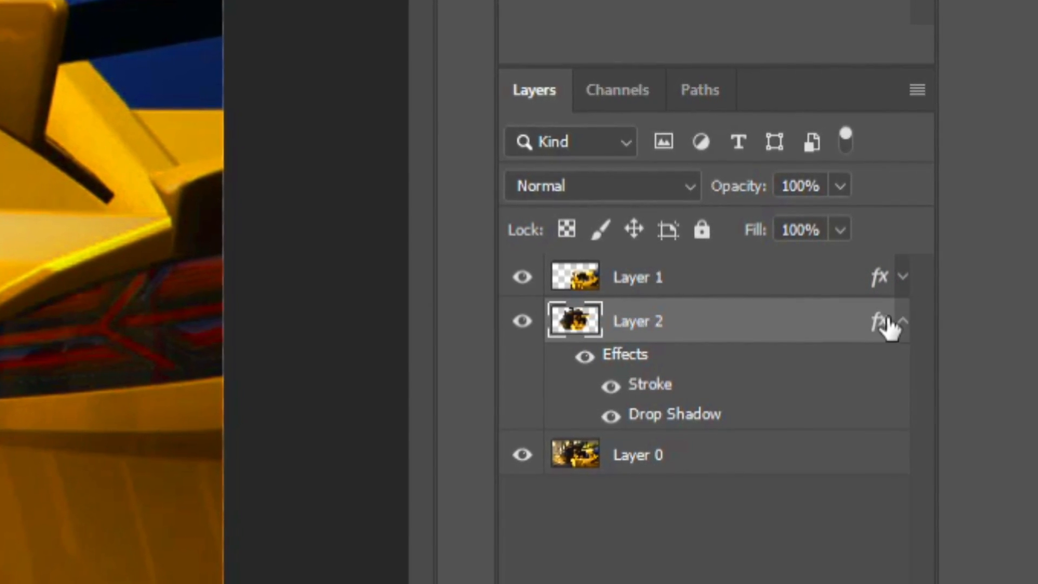
left_click(985, 404)
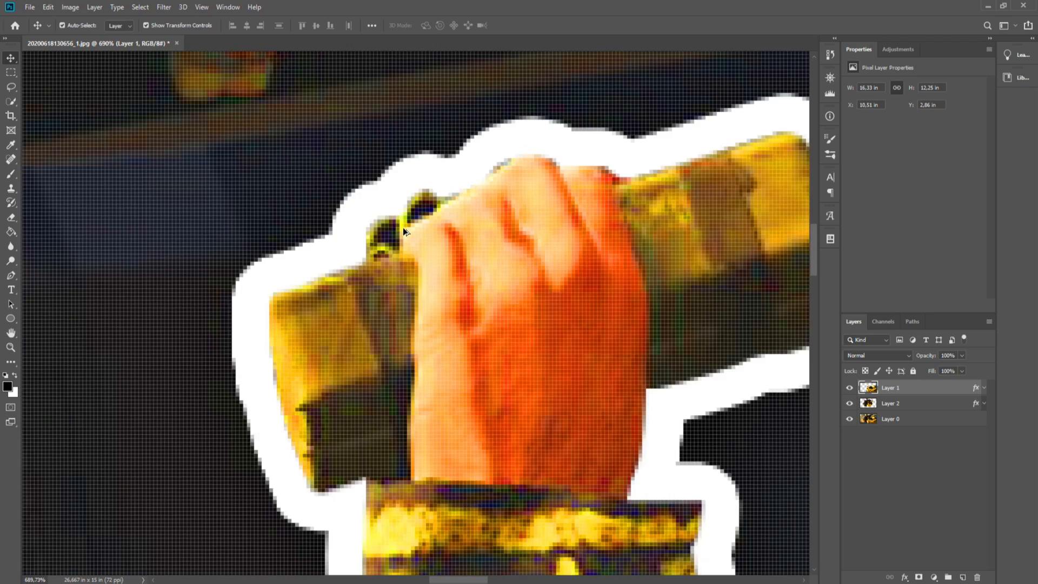
Step: Trace the leftover dark background patch beside the driver's knuckles on Layer 1 with the Pen tool
scroll(364, 226, "up", 10)
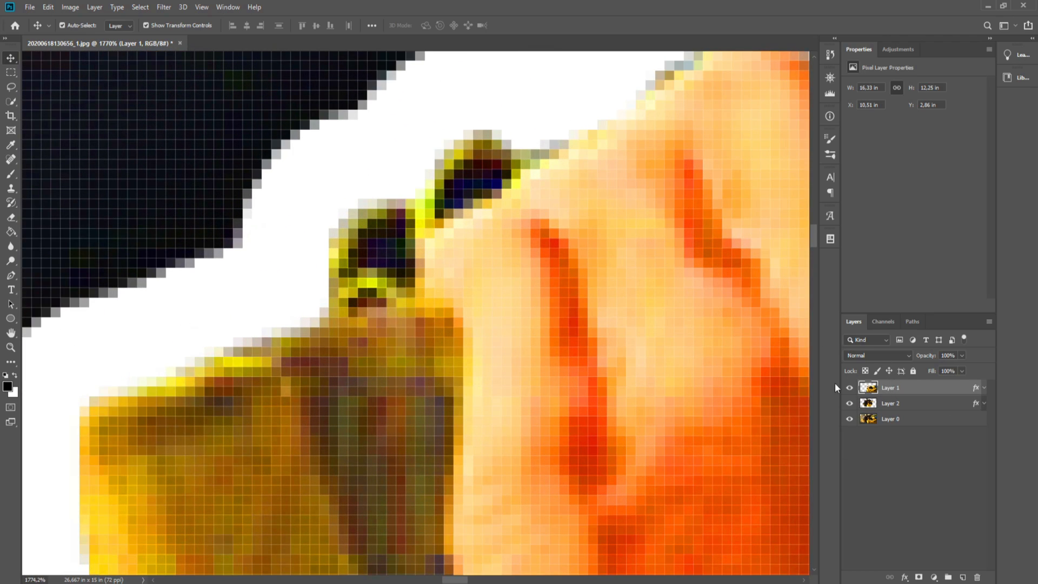
left_click(11, 275)
left_click(348, 268)
left_click(348, 238)
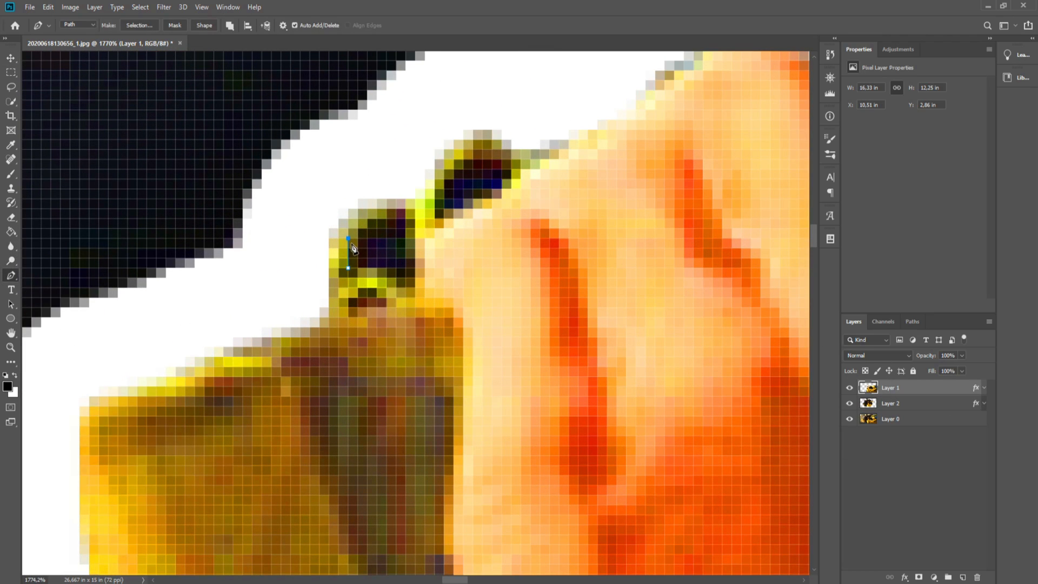
left_click(359, 228)
left_click(377, 218)
left_click(396, 219)
left_click(406, 228)
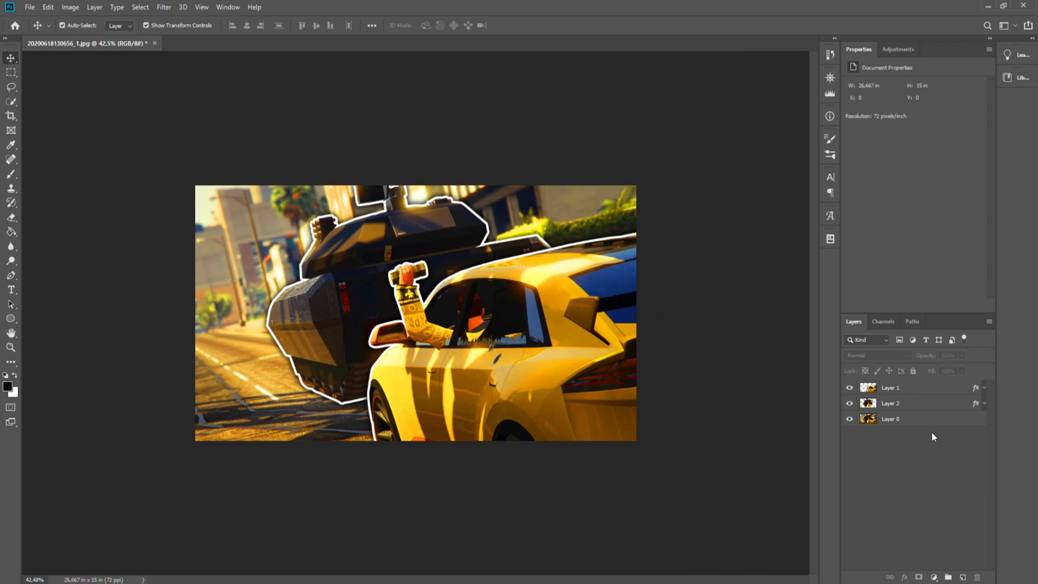
Step: Colorize the background, Layer 0, green with a Hue/Saturation adjustment at hue 90 and saturation 60
left_click(906, 419)
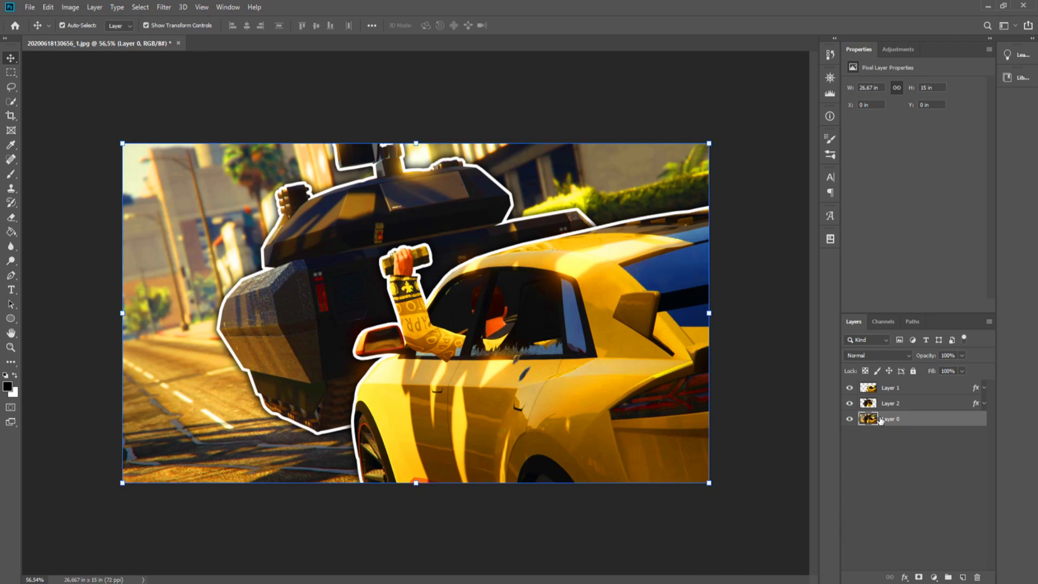
left_click(48, 7)
mouse_move(70, 8)
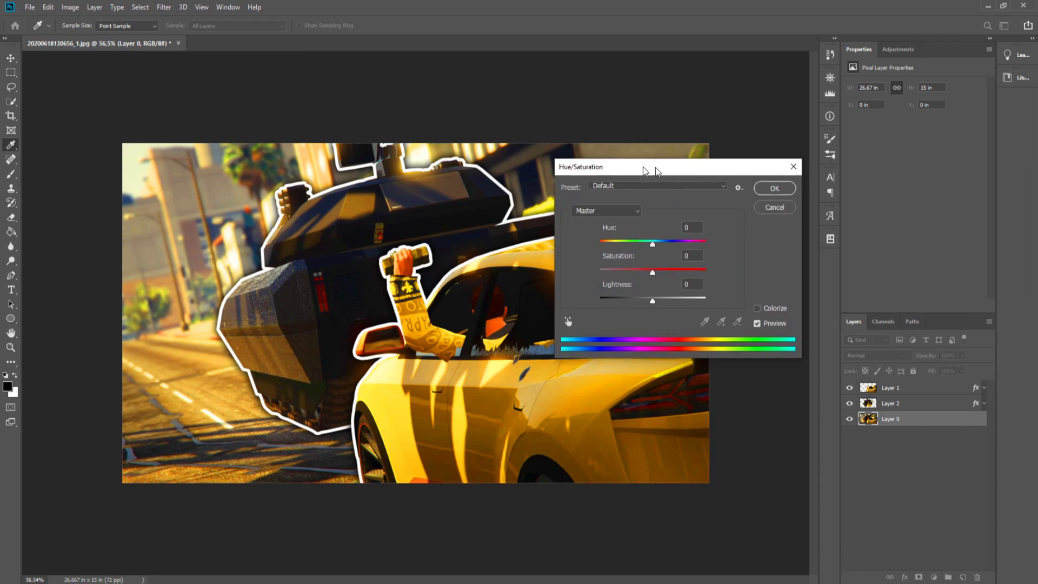
left_click_drag(656, 171, 683, 176)
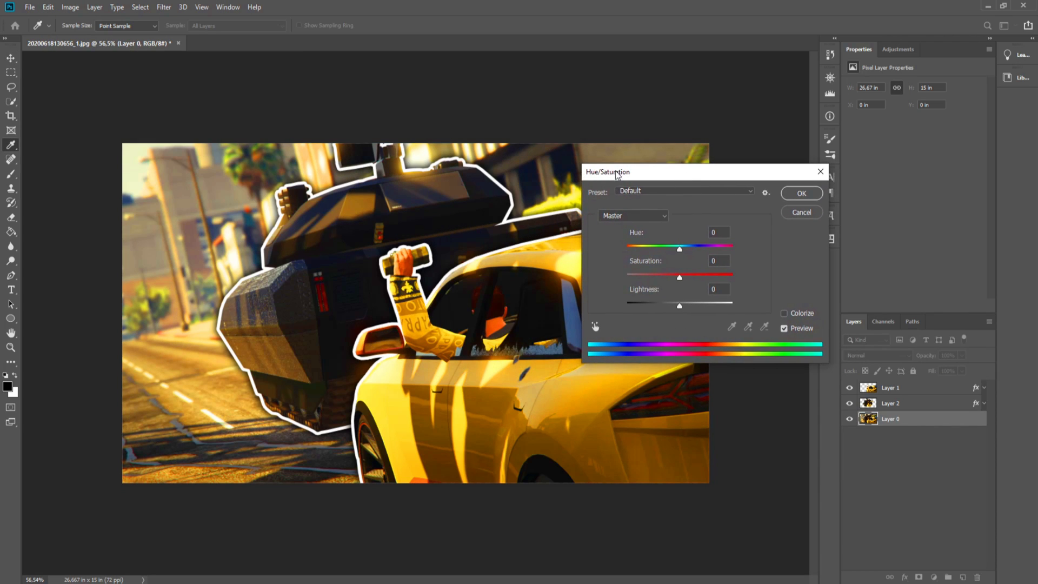
left_click(784, 314)
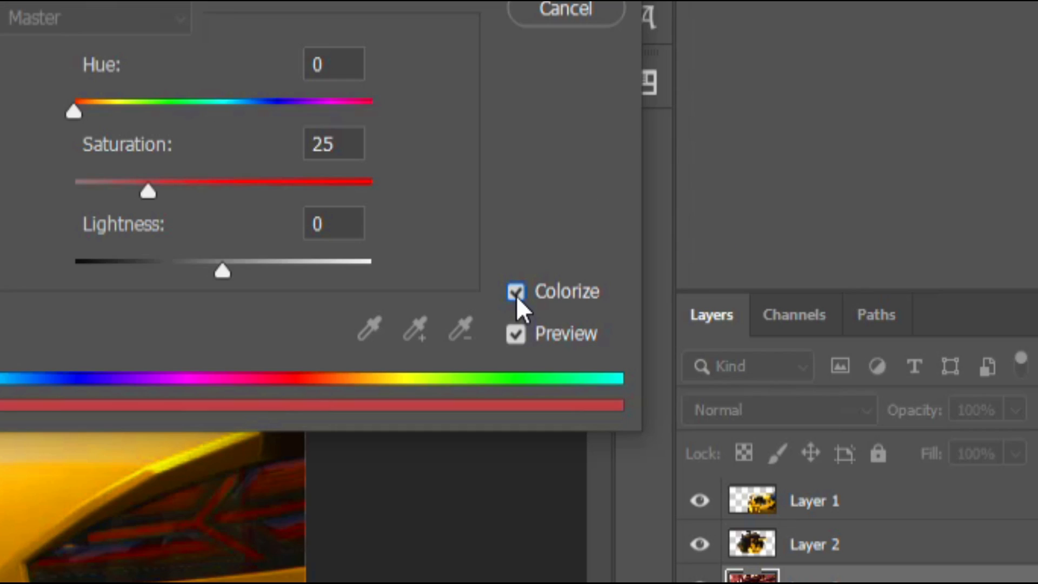
left_click_drag(653, 277, 687, 278)
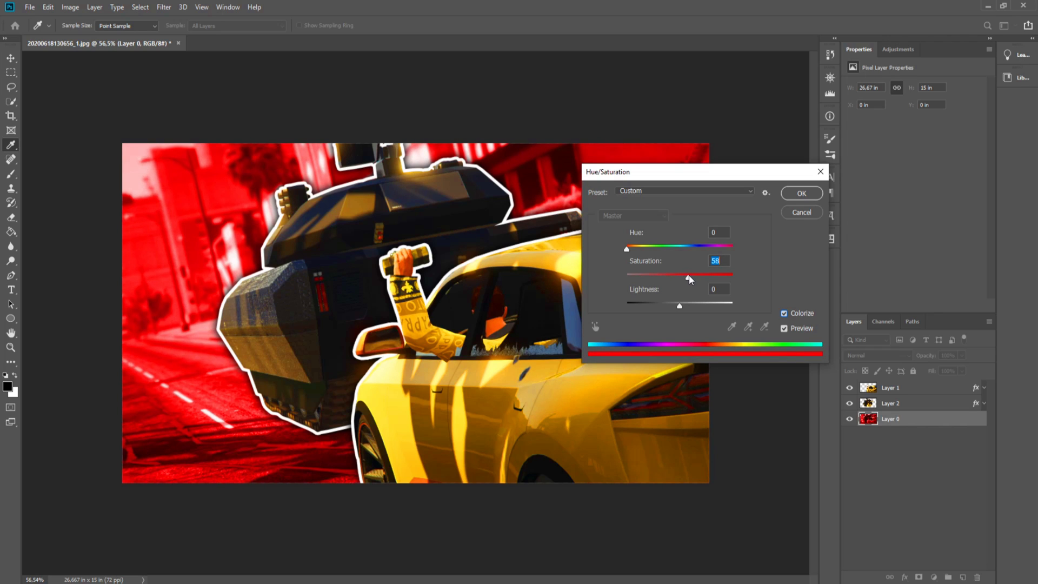
left_click_drag(687, 178, 832, 173)
left_click_drag(771, 241, 798, 247)
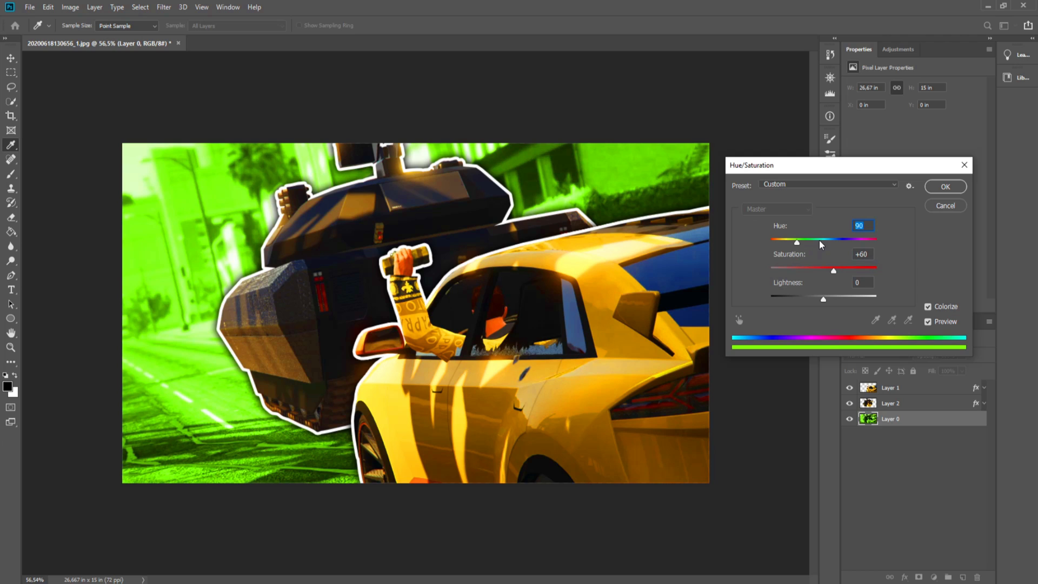
left_click(948, 190)
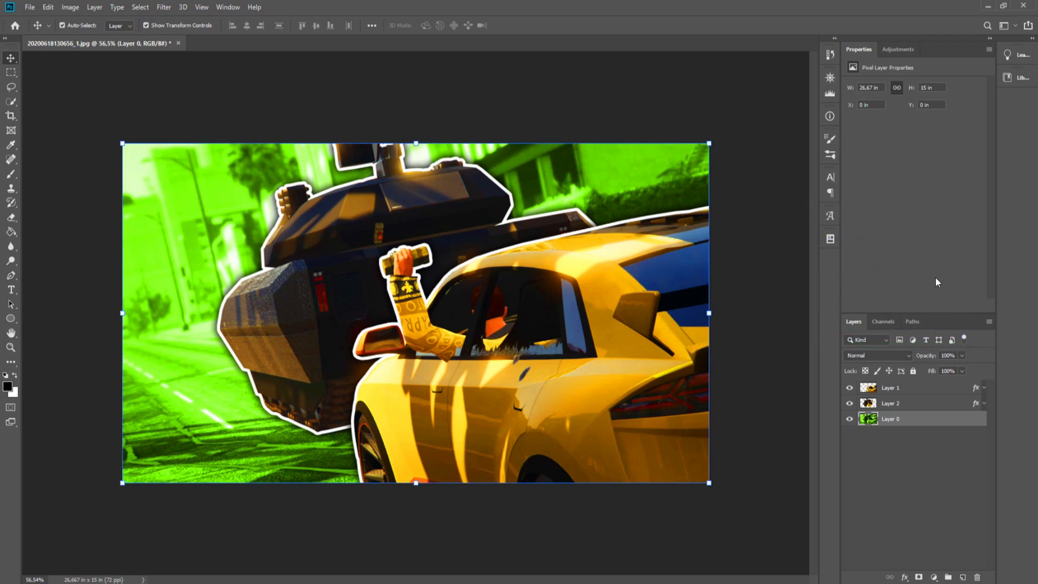
Step: Apply a Radial Blur to the background, Layer 0, with amount 2, the Spin method and Best quality
left_click(897, 405)
left_click(907, 422)
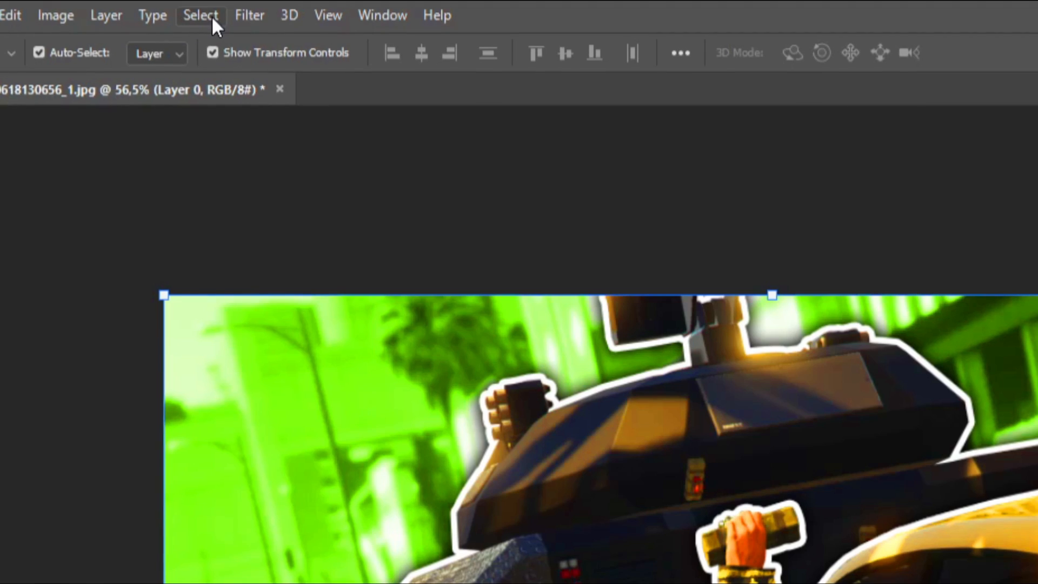
left_click(170, 7)
mouse_move(280, 274)
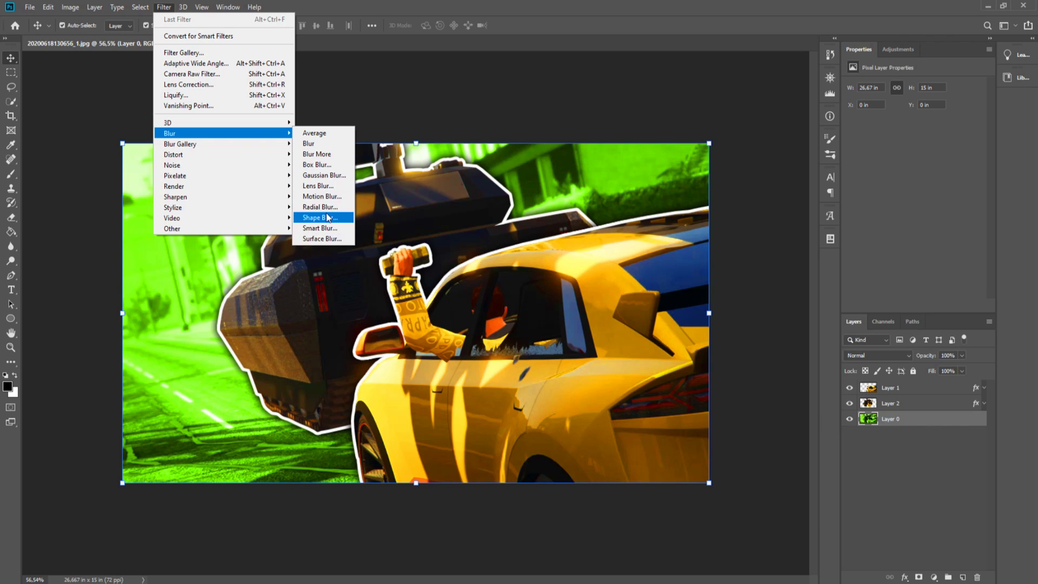
left_click(581, 435)
left_click(671, 295)
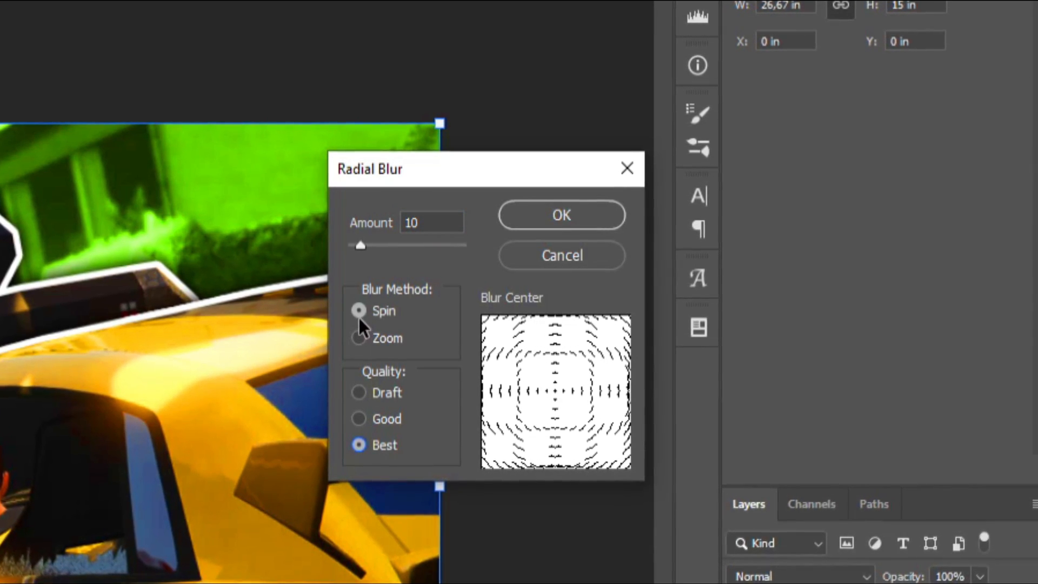
left_click_drag(424, 223, 316, 216)
type("2")
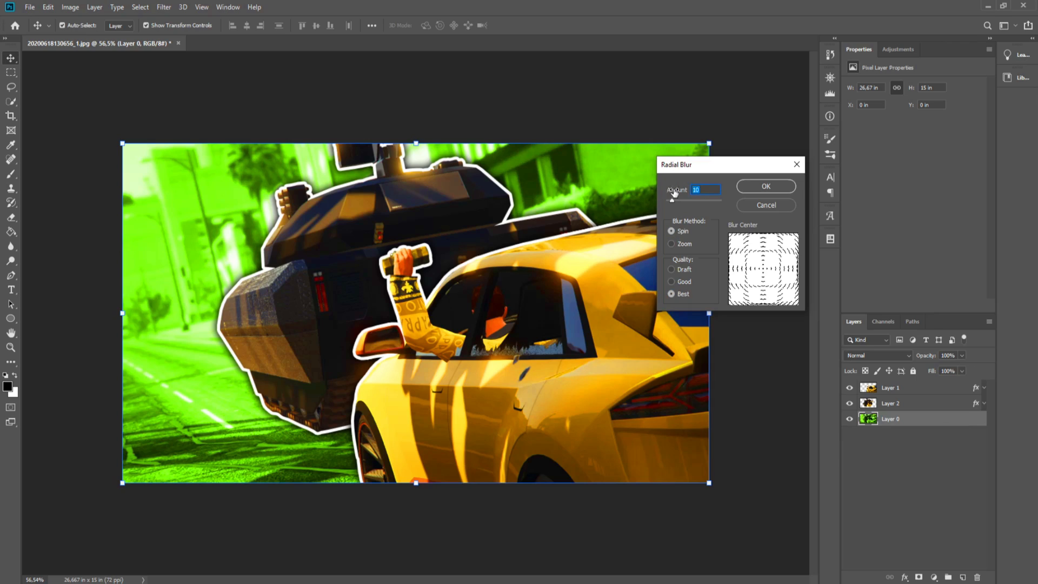
left_click(769, 187)
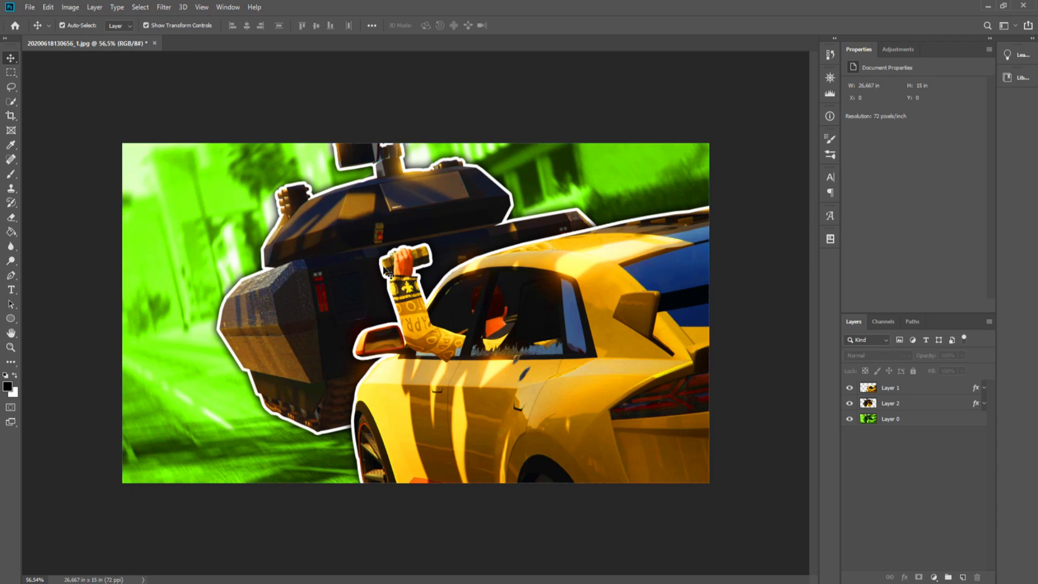
Step: Remove the two blue marks below the rear window on the yellow car's door, Layer 1, with the Spot Healing Brush
scroll(745, 188, "up", 2)
scroll(589, 382, "up", 10)
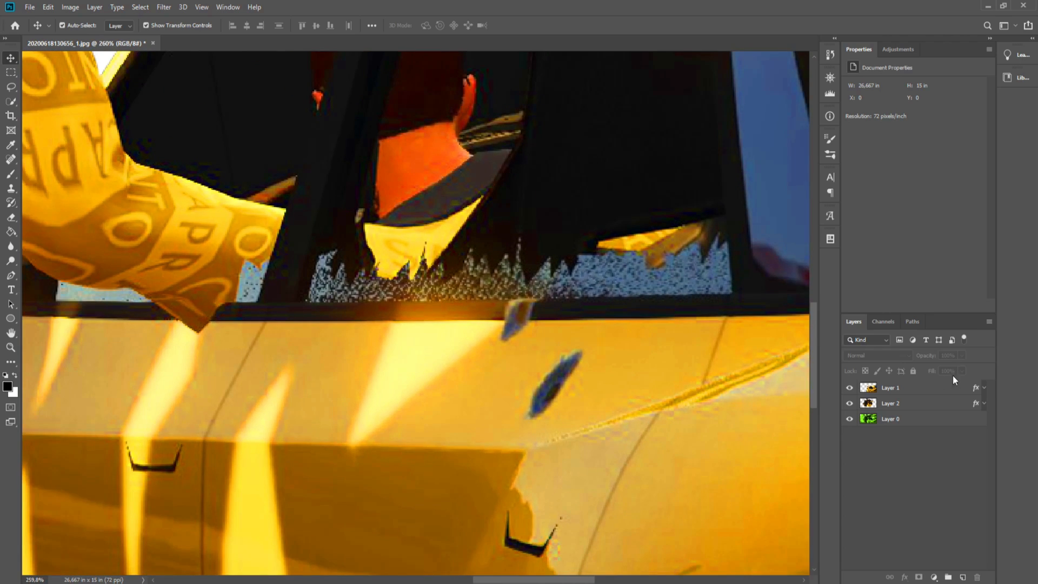
left_click(897, 388)
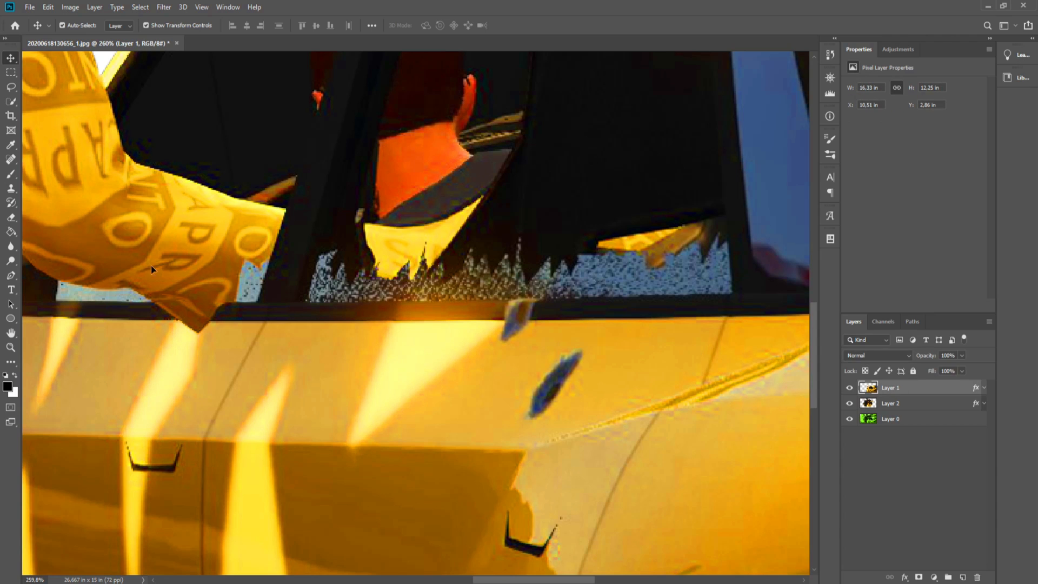
left_click(11, 160)
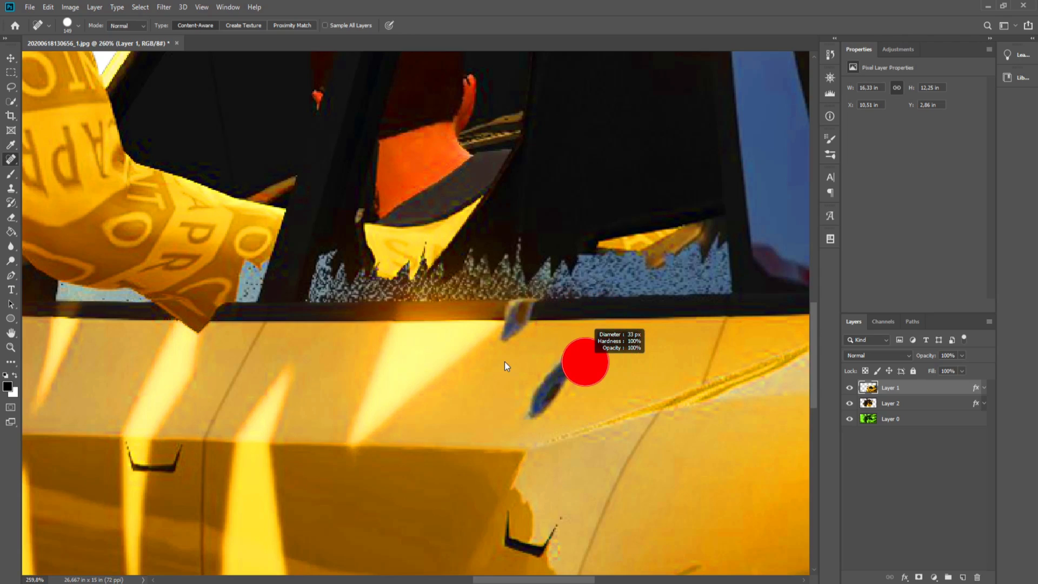
left_click_drag(592, 351, 536, 400)
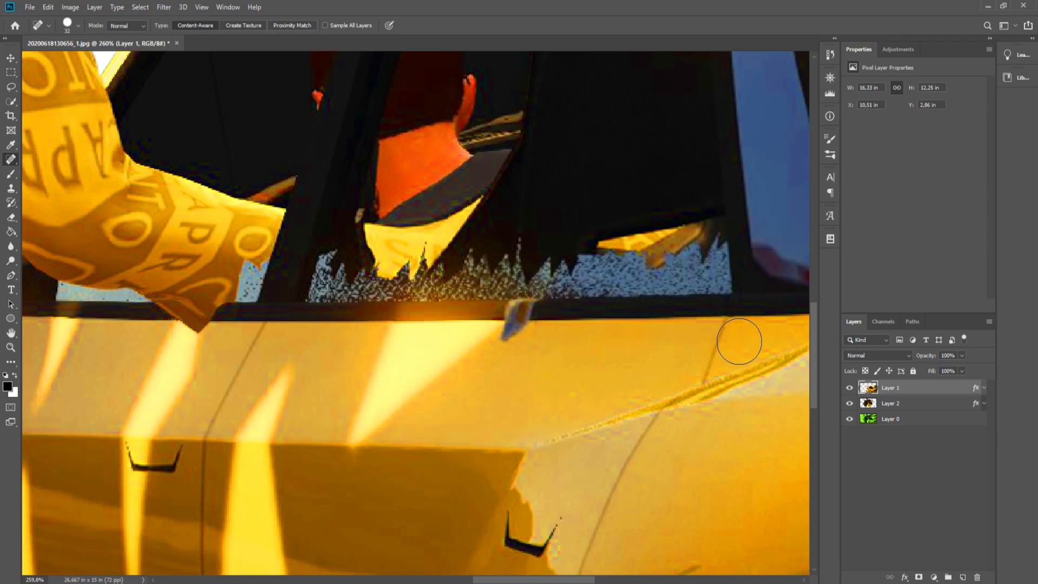
scroll(513, 329, "up", 5)
left_click_drag(506, 347, 507, 347)
scroll(615, 265, "down", 15)
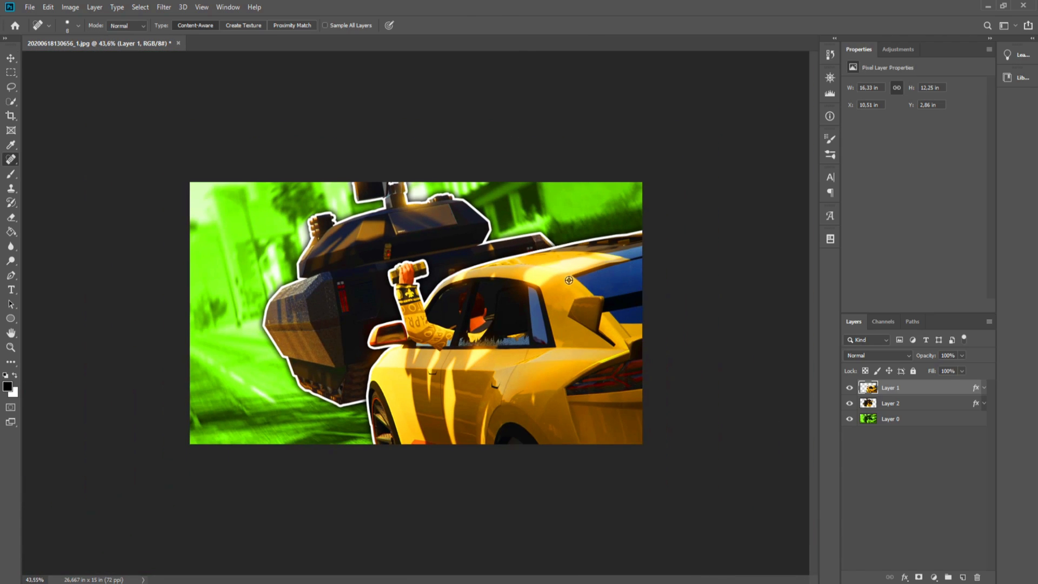
key("v")
left_click(345, 181)
scroll(344, 182, "up", 2)
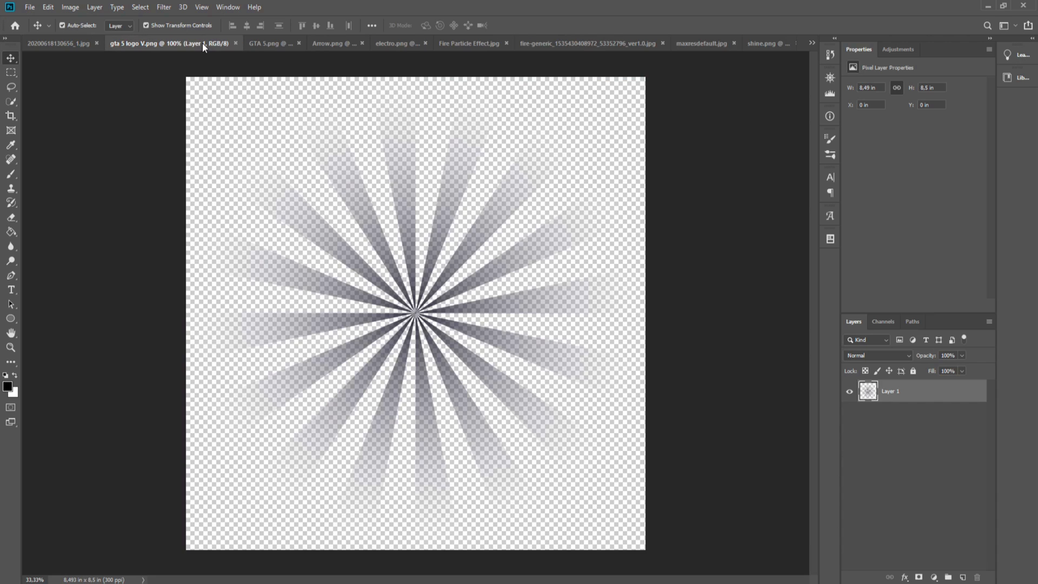
Step: Copy the dark grunge texture from tekstura.jpg into the screenshot document and scale it to about 278.5% so it covers the canvas
left_click(204, 42)
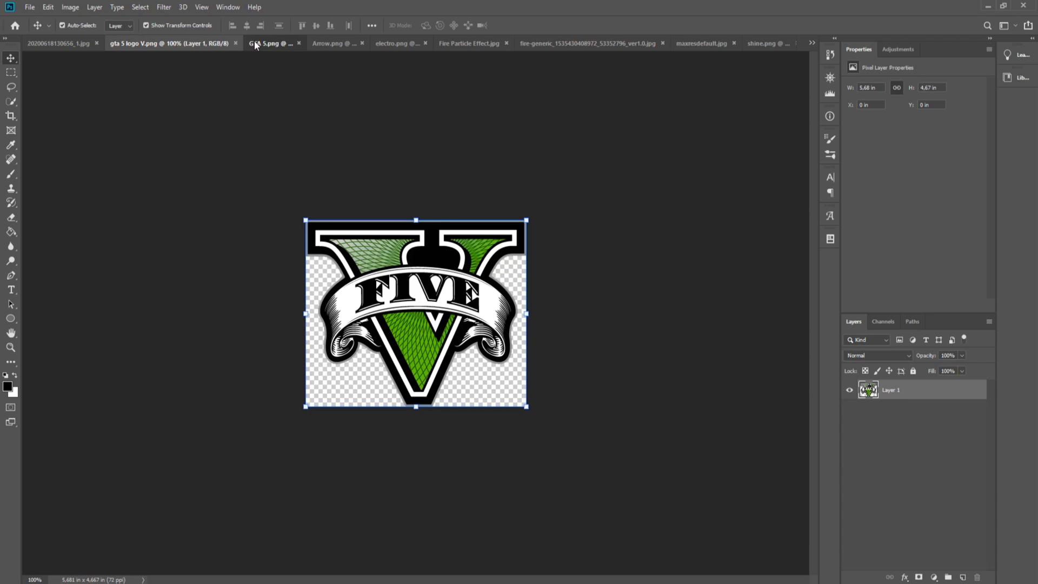
left_click(254, 41)
left_click(397, 45)
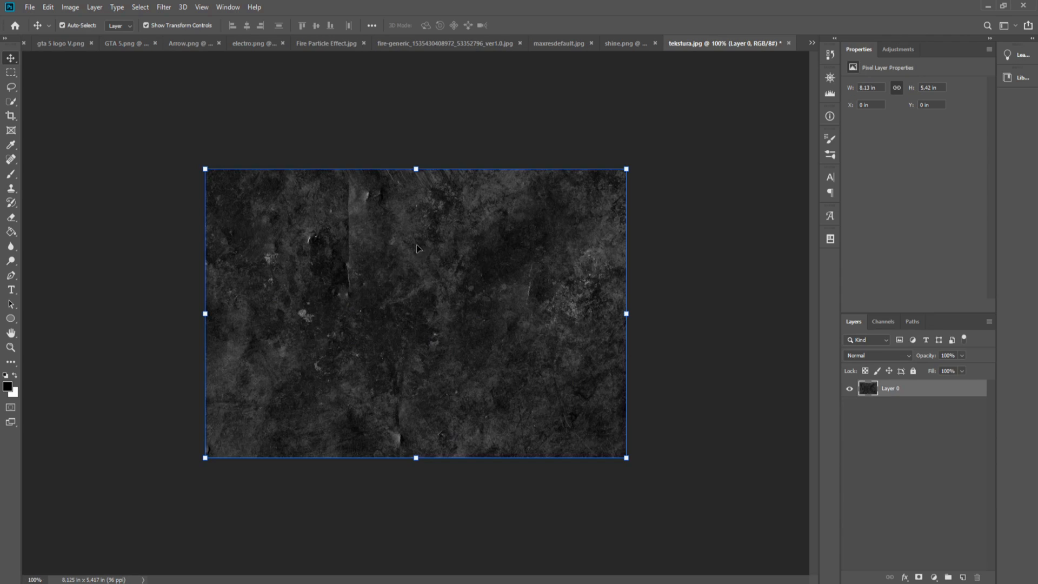
left_click(812, 44)
left_click(830, 48)
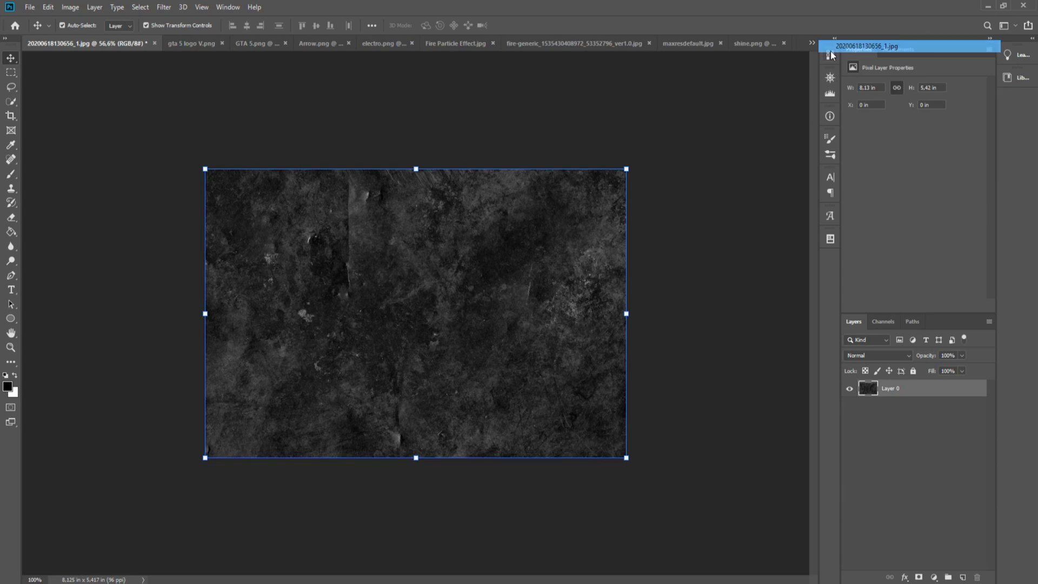
key("ctrl+v")
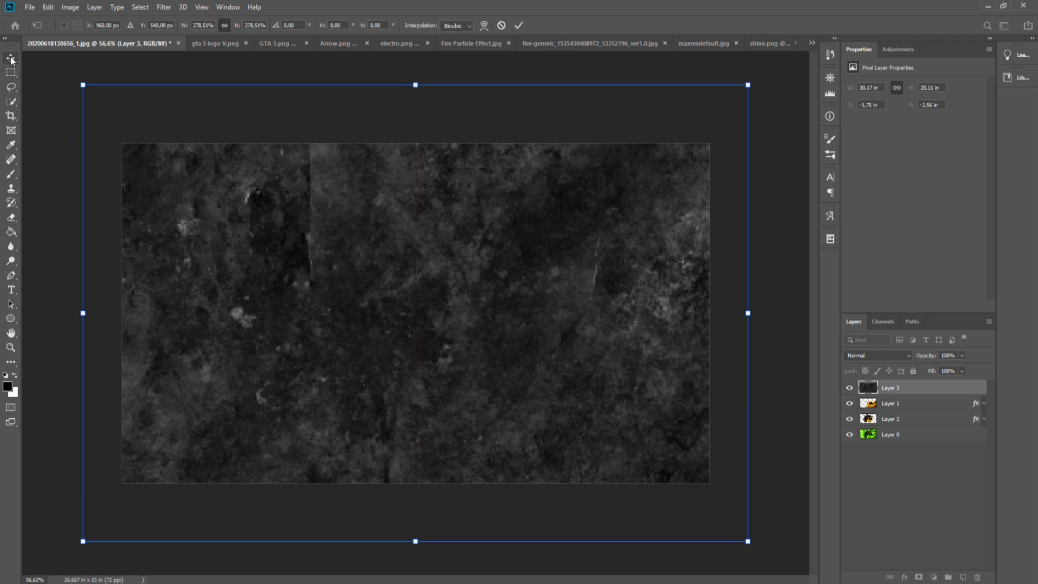
key("Return")
Step: Set the grunge texture on Layer 3 to Color Dodge blending at 68% opacity
left_click(470, 205)
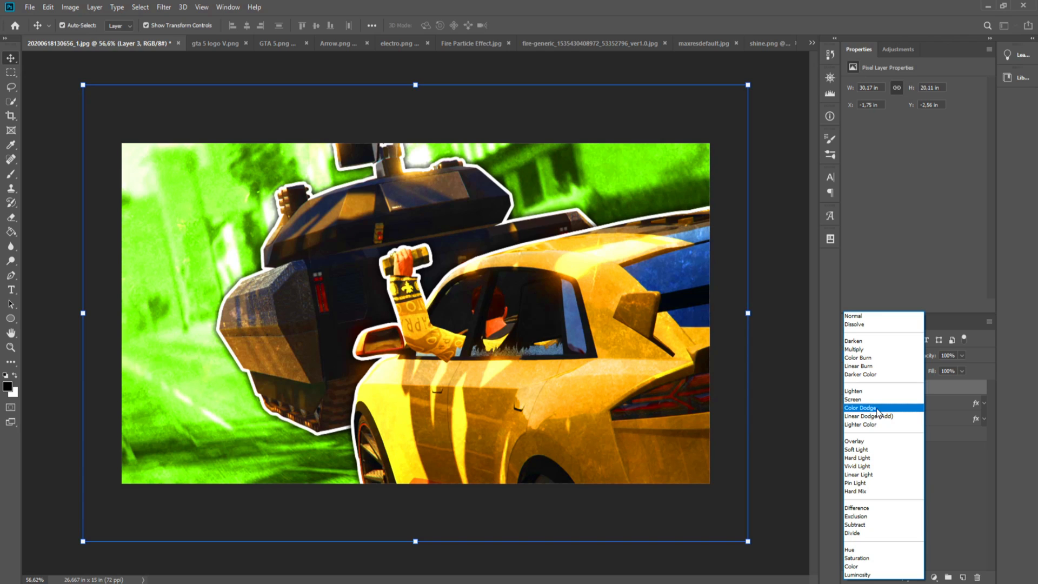
left_click(860, 407)
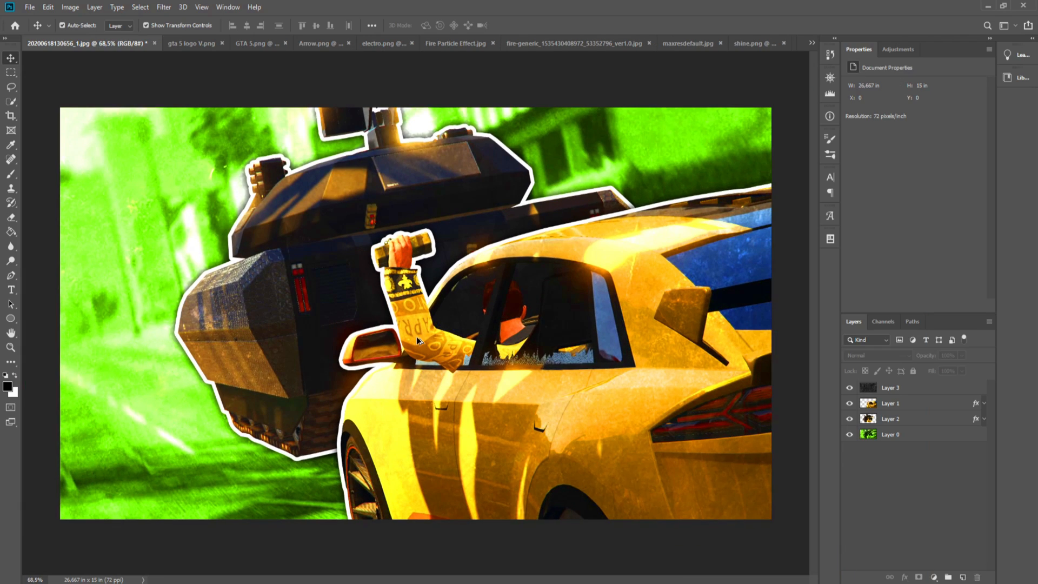
key("ctrl+0")
left_click(848, 388)
left_click(848, 388)
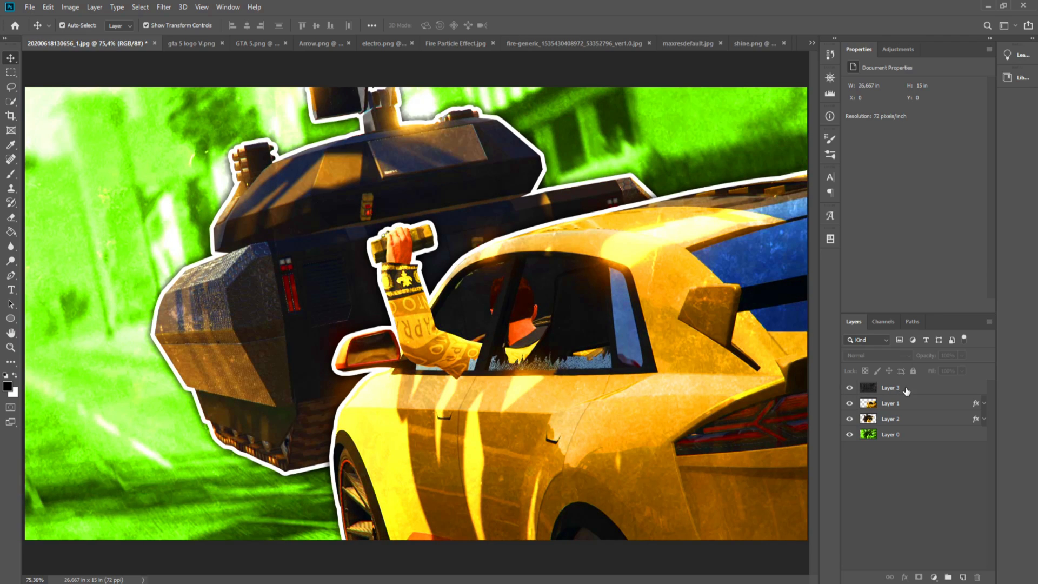
left_click(903, 388)
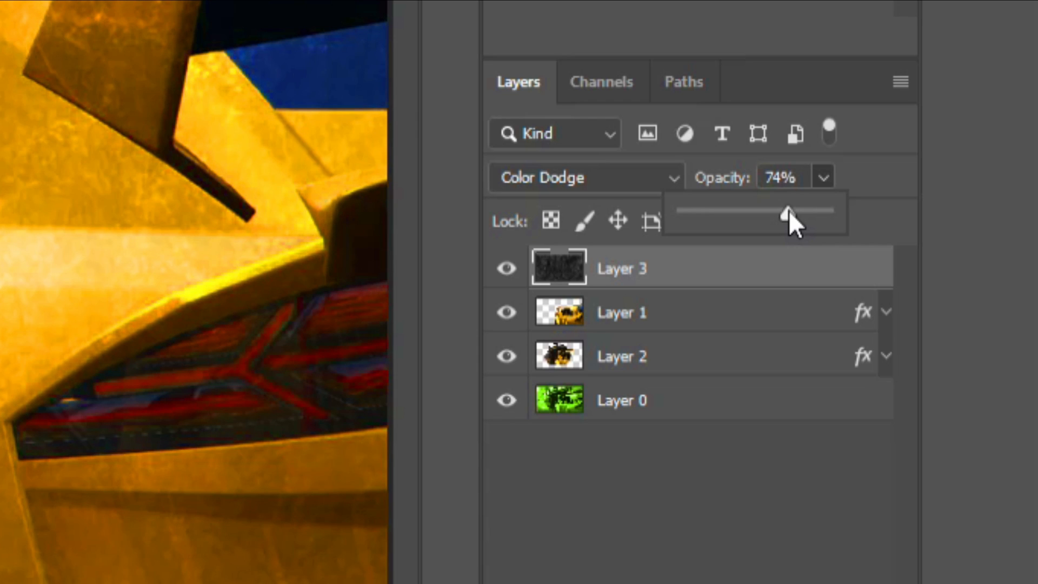
left_click_drag(789, 212, 780, 217)
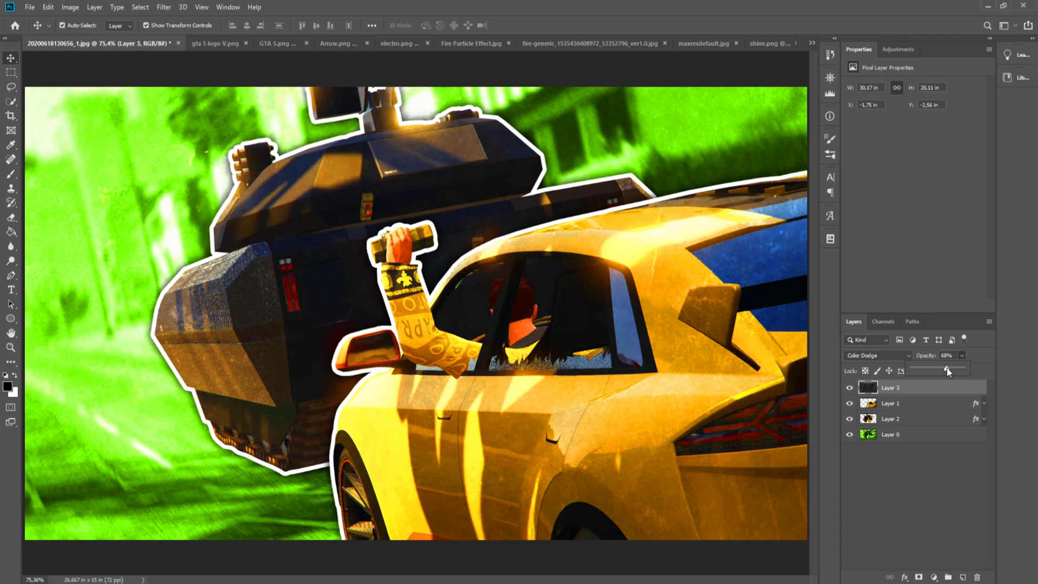
Step: Bring the Grand Theft Auto V logo from GTA 5.png into the screenshot document and place its layer between Layer 2 and Layer 0
left_click(201, 43)
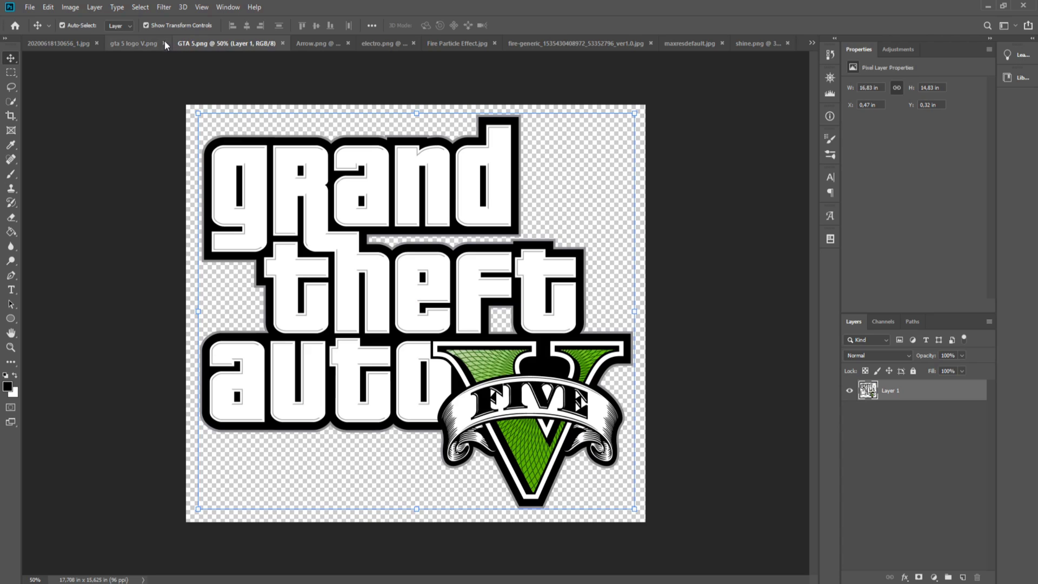
left_click(250, 43)
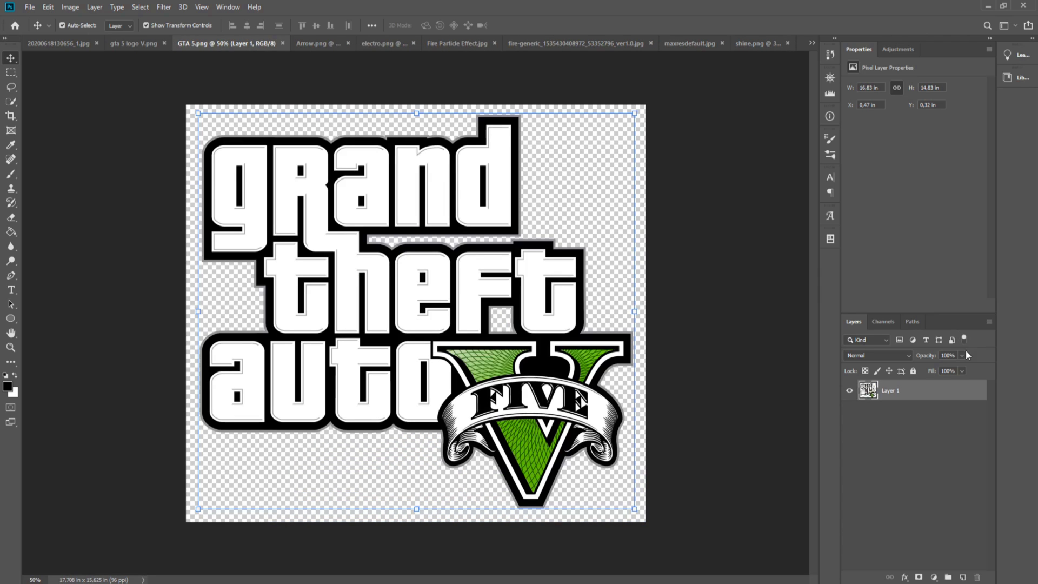
left_click_drag(226, 137, 31, 48)
left_click_drag(902, 388, 903, 437)
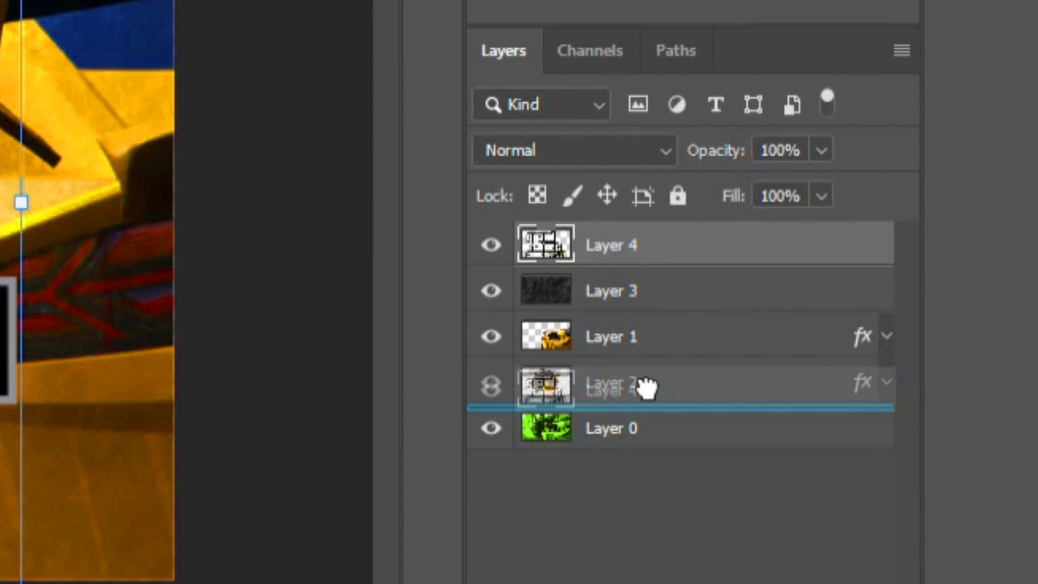
left_click_drag(646, 387, 291, 373)
Step: Transform the logo to about 5.9 by 5 in, slightly tilted, and place it in the image's upper-left area partly behind the tank
key("ctrl+t")
left_click_drag(304, 385, 302, 370)
left_click_drag(231, 363, 206, 195)
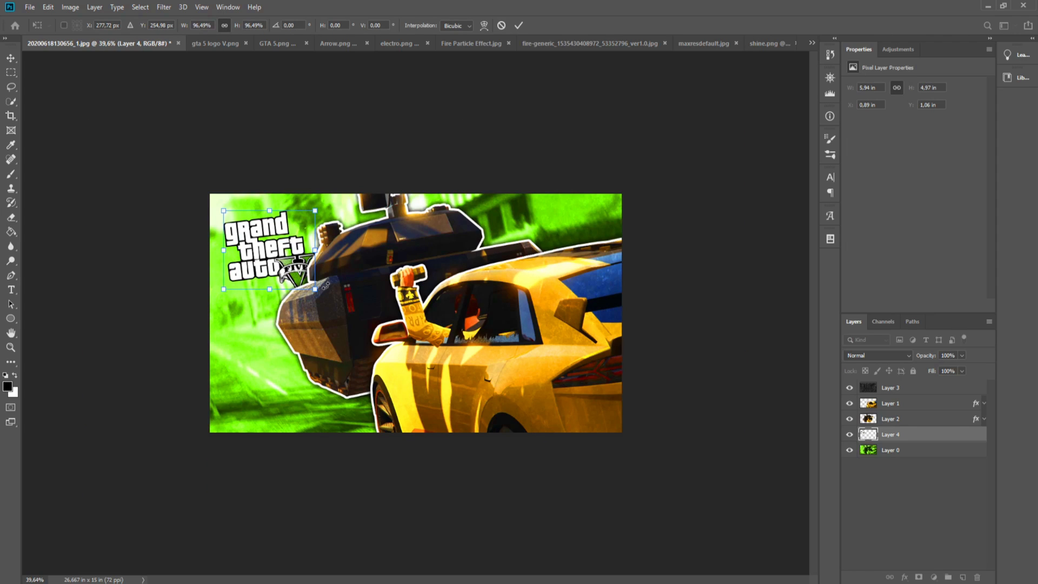
left_click_drag(326, 286, 324, 289)
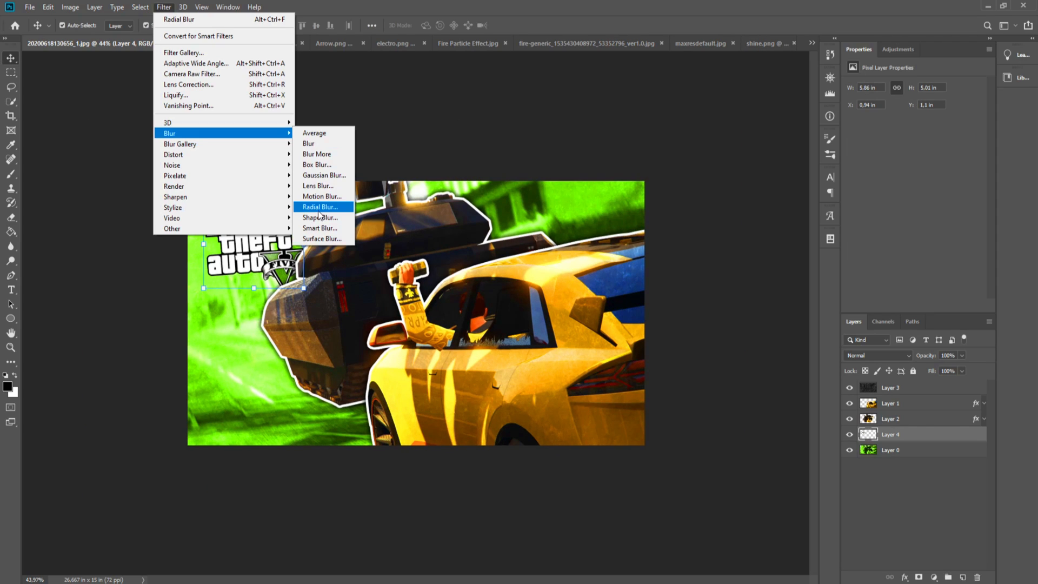
Step: Apply a Radial Blur to the logo on Layer 4 with amount 2, the Spin method and Best quality
left_click(316, 206)
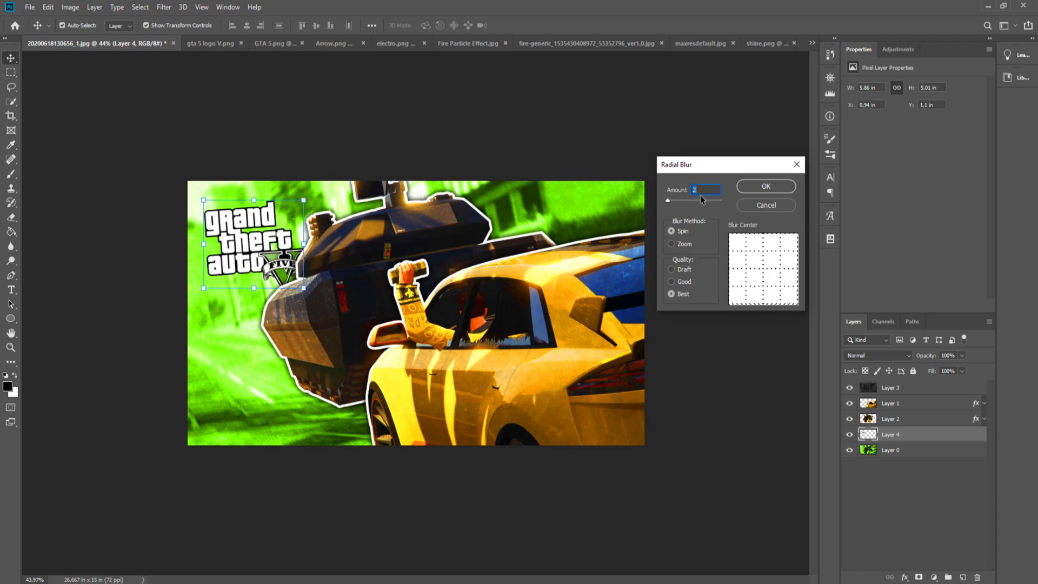
left_click(765, 187)
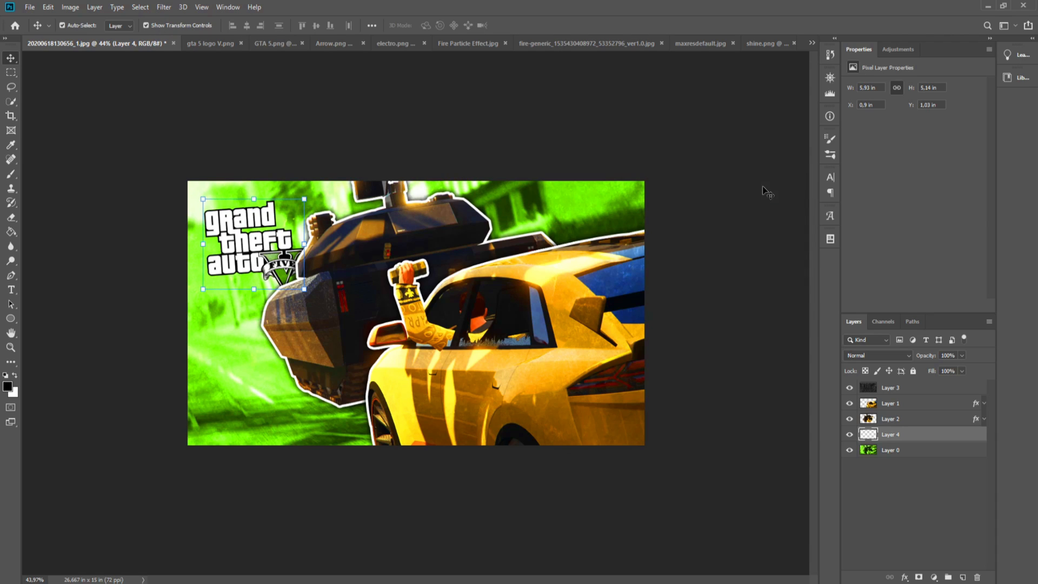
left_click(890, 449)
key("ctrl+0")
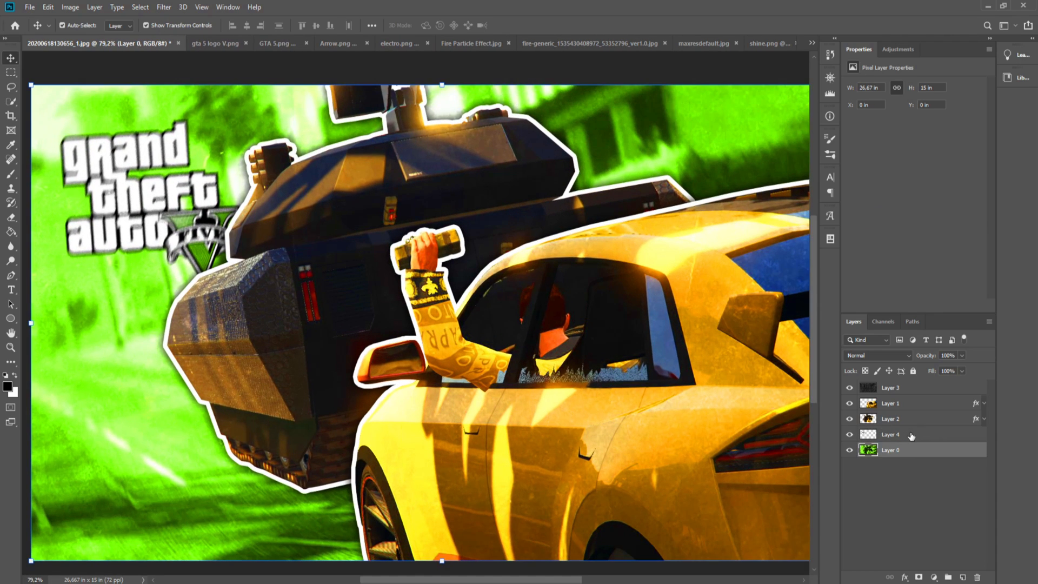
Step: Give the logo a black drop shadow at 100% opacity, distance 0, spread 30% and size 40 px, and set its saturation to 50
double_click(912, 436)
left_click(311, 299)
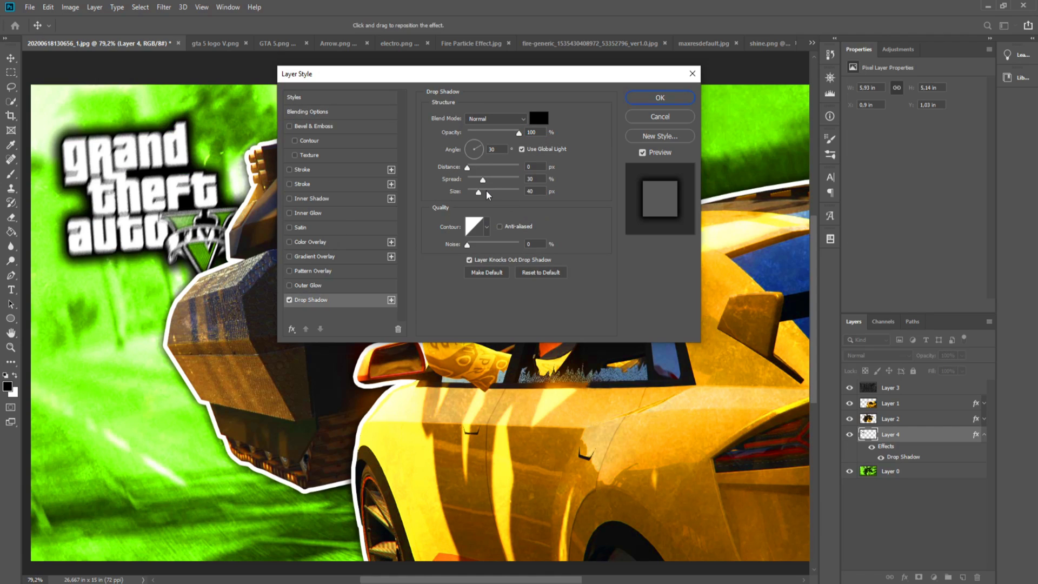
left_click(660, 97)
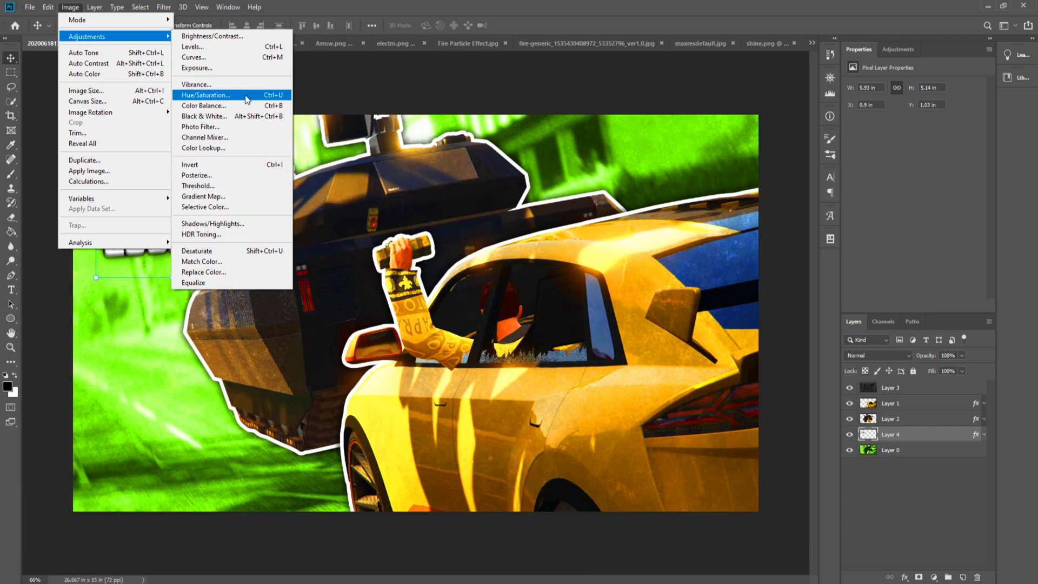
left_click(206, 95)
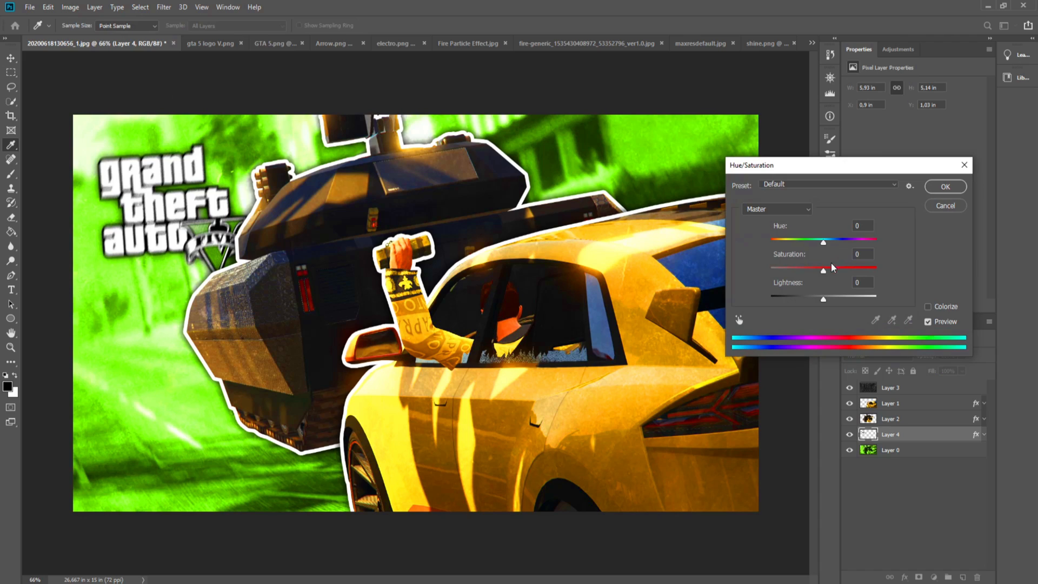
type("50")
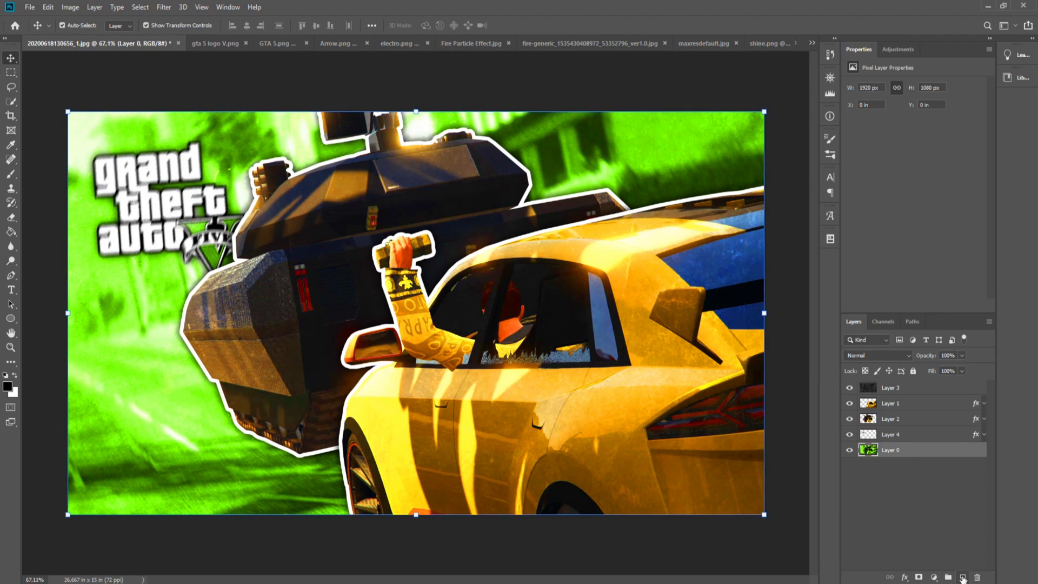
Step: Add an empty layer directly above Layer 0 and select a border around the canvas by inverting a rectangle of about 25.5 by 13.8 in
left_click_drag(898, 454, 898, 449)
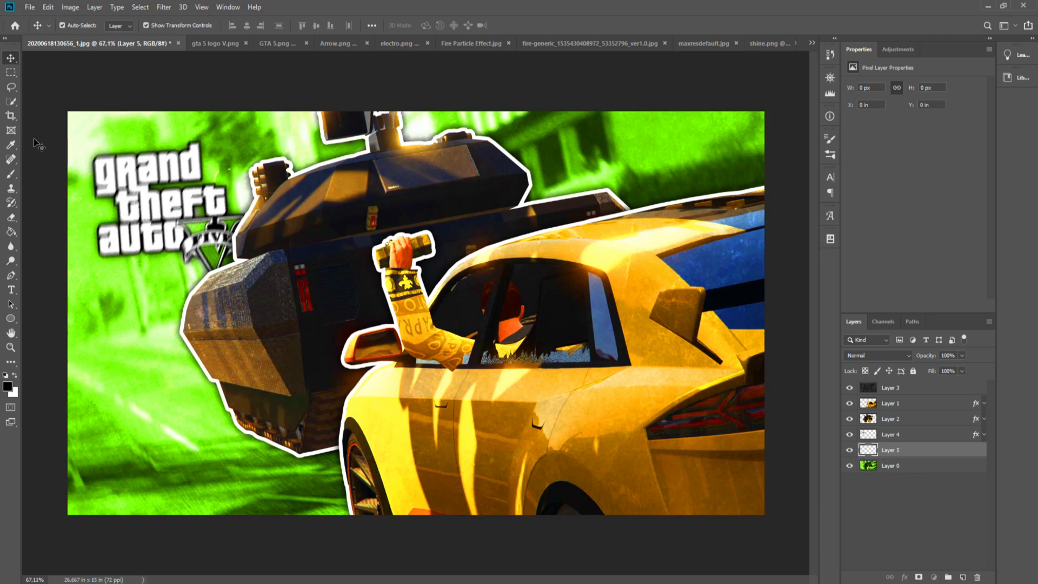
left_click(10, 72)
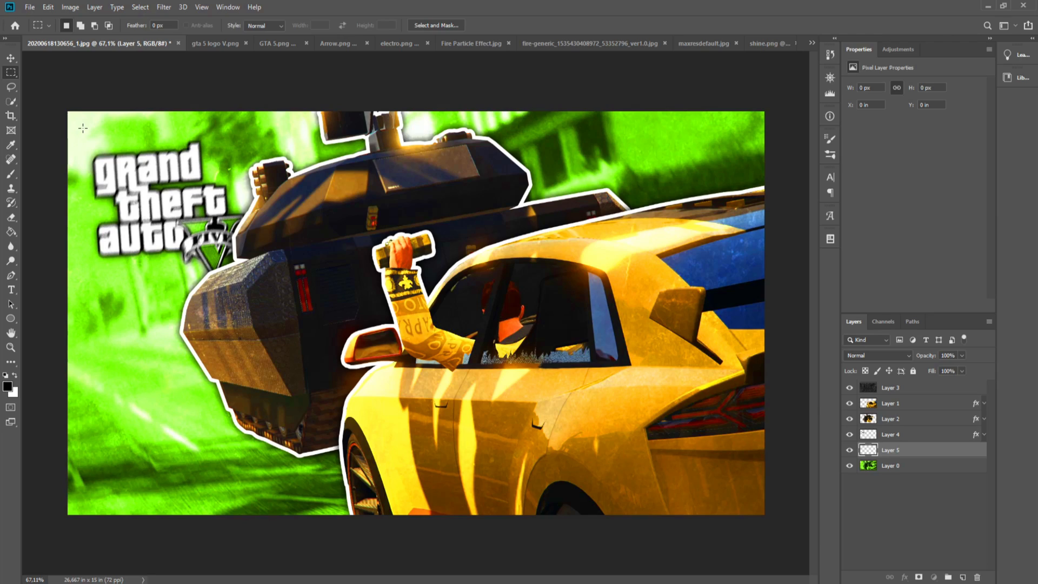
left_click_drag(82, 128, 749, 497)
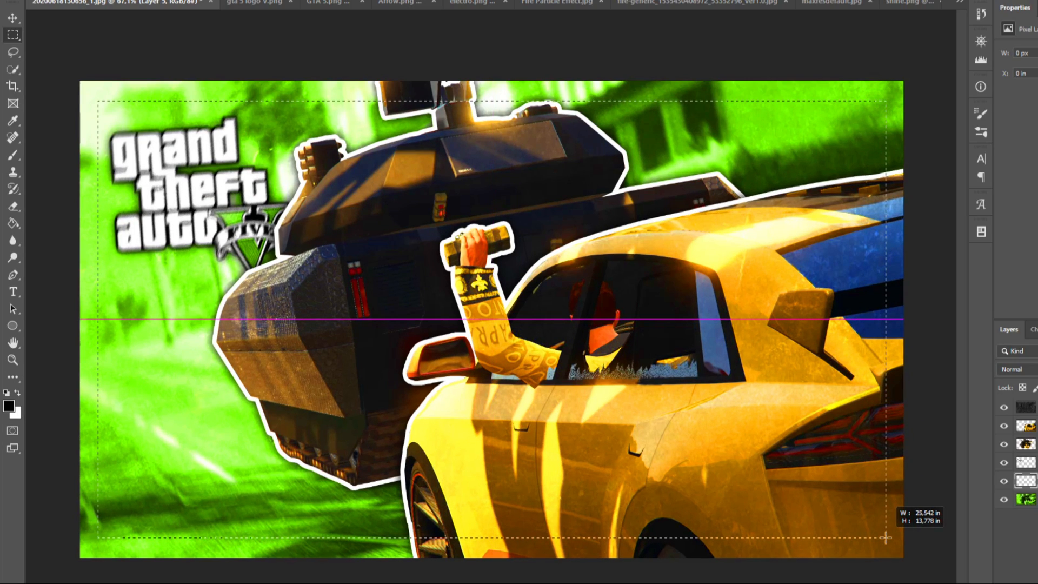
left_click_drag(885, 536, 885, 537)
right_click(503, 205)
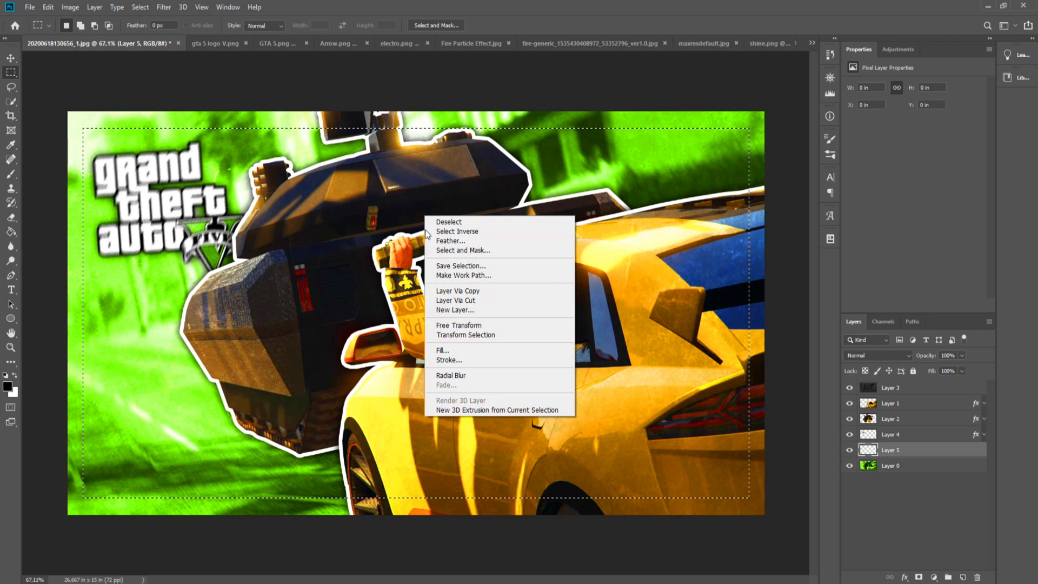
left_click(457, 231)
Step: Fill the selected border on Layer 5 with white using the Paint Bucket tool and clear the selection
key("x")
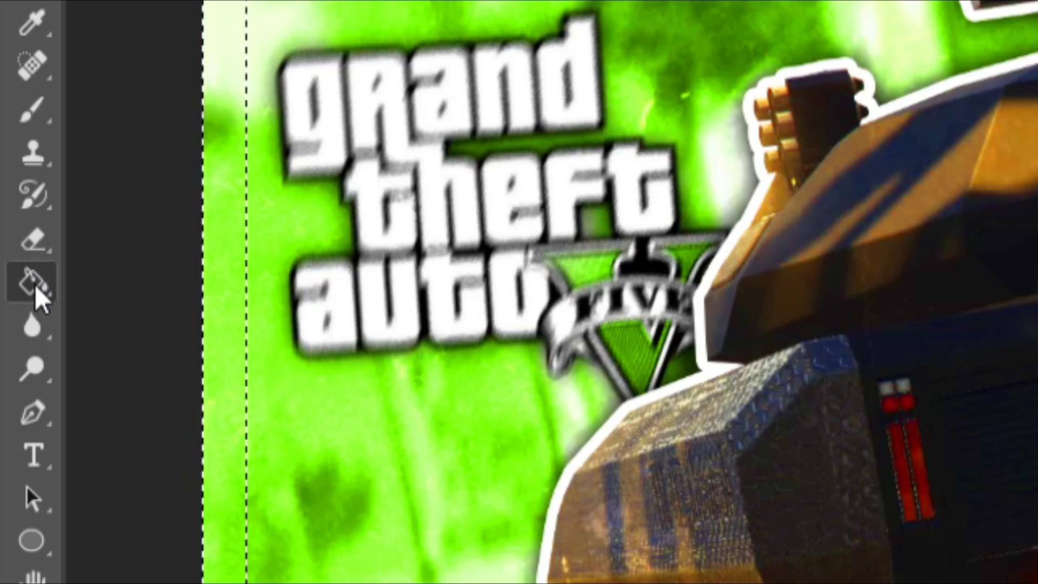
left_click(34, 284)
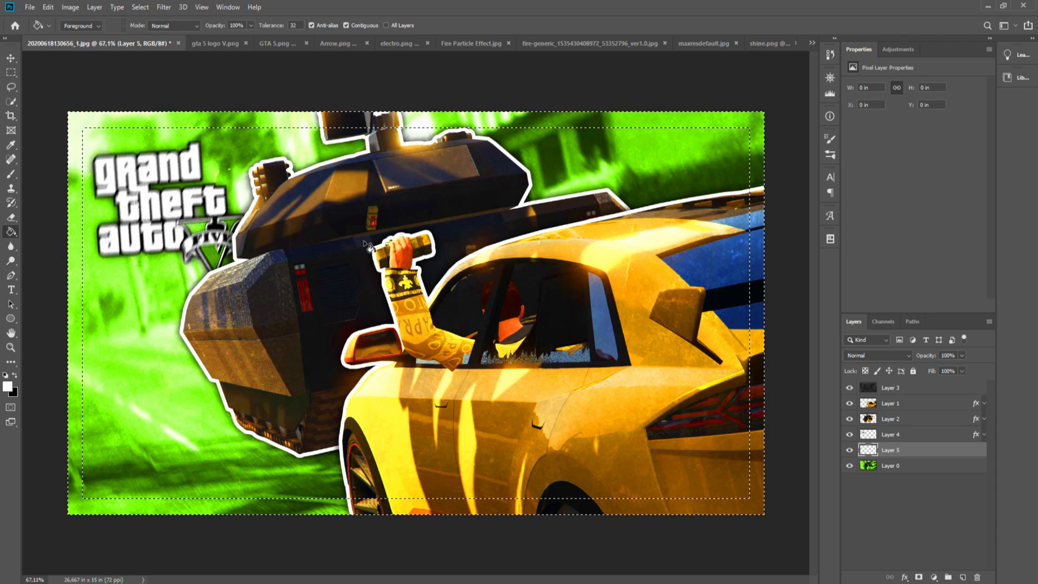
left_click(368, 246)
key("ctrl+d")
key("v")
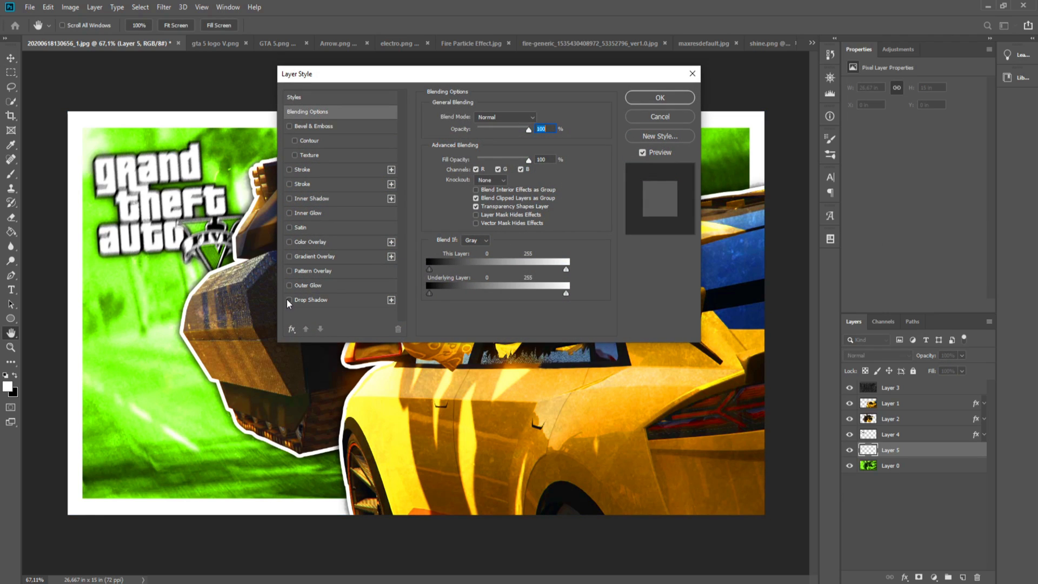
Step: Add a drop shadow effect to the white border frame on Layer 5
left_click(289, 299)
left_click(304, 300)
left_click(660, 98)
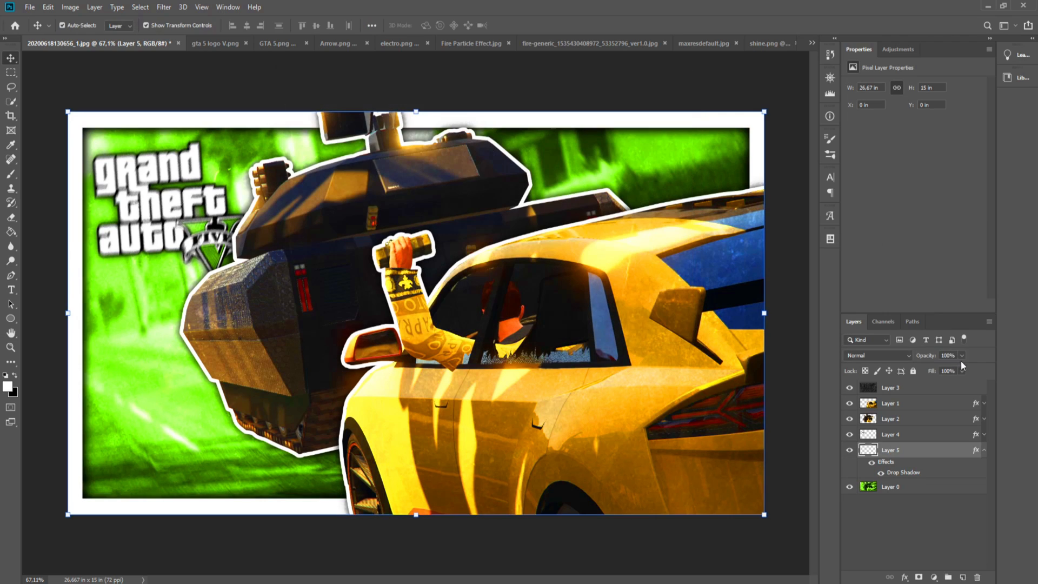
Step: Set the blend mode of the white border frame on Layer 5 to Overlay
left_click(888, 354)
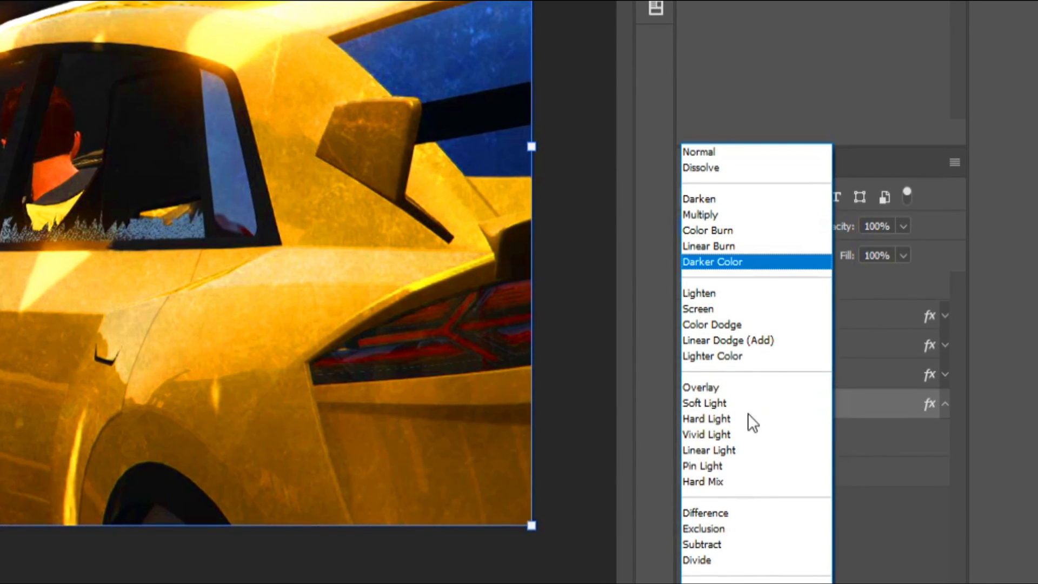
left_click(727, 392)
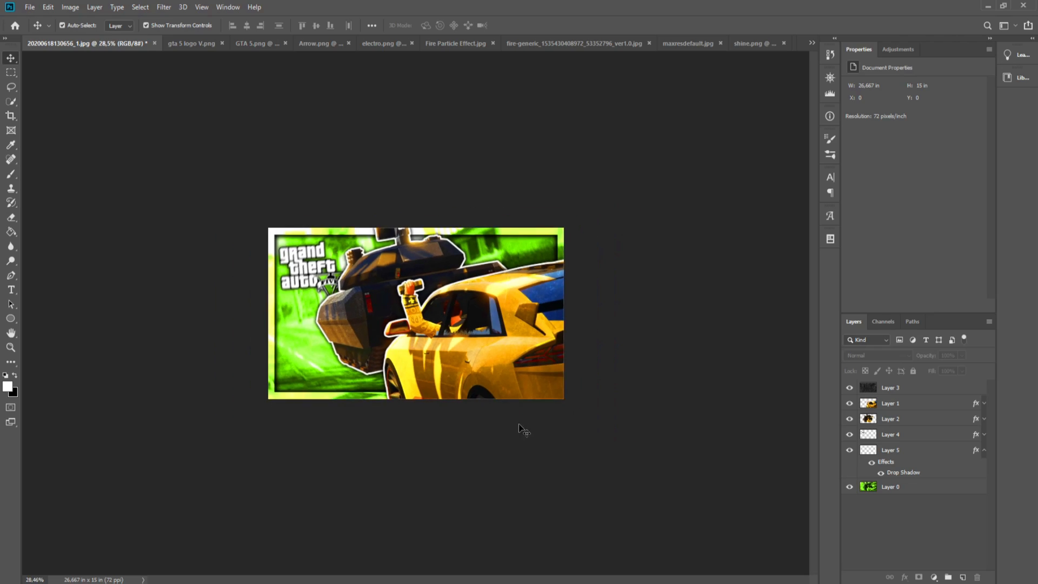
key("ctrl+0")
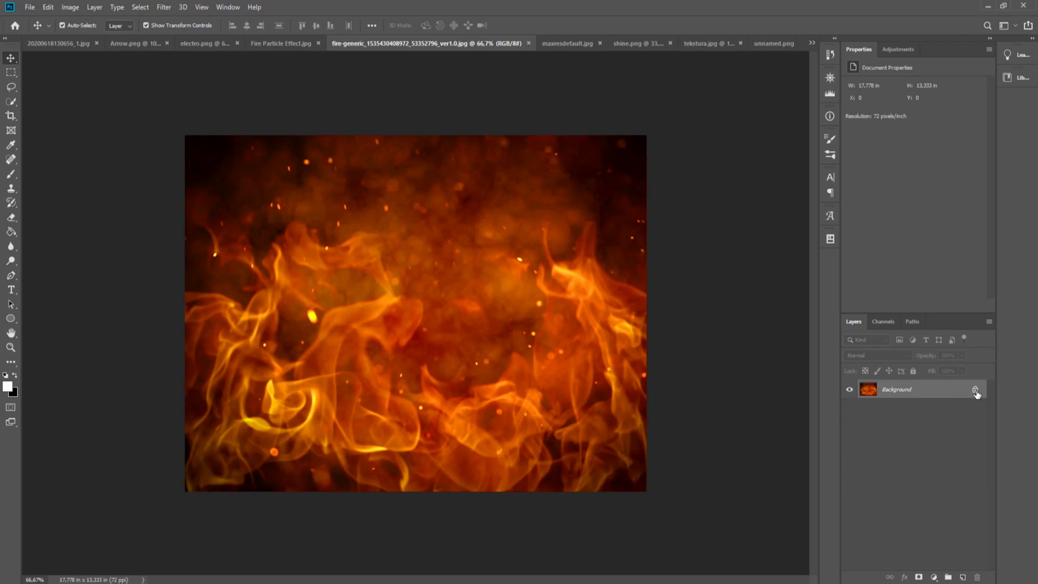
Step: Unlock the fire photo, place it over the whole thumbnail, and blend it with Soft Light at reduced opacity beneath Layer 3
left_click(976, 392)
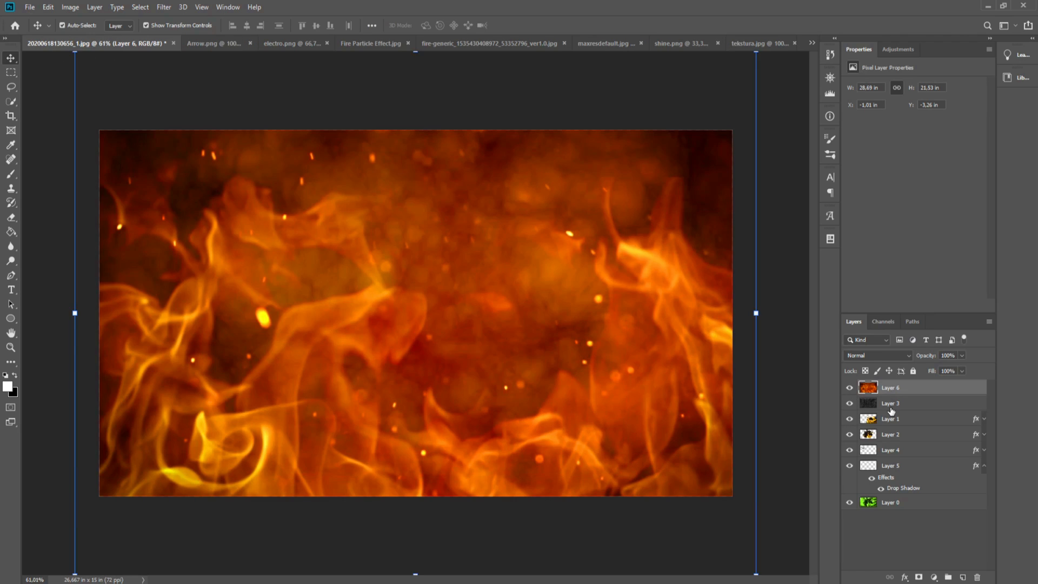
left_click(881, 356)
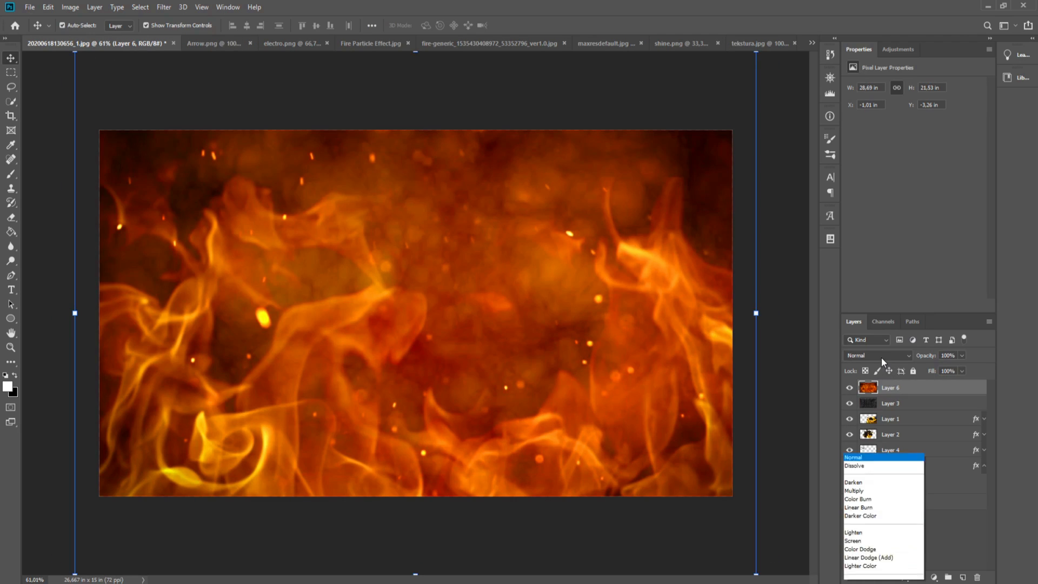
left_click(871, 451)
left_click_drag(962, 355, 951, 371)
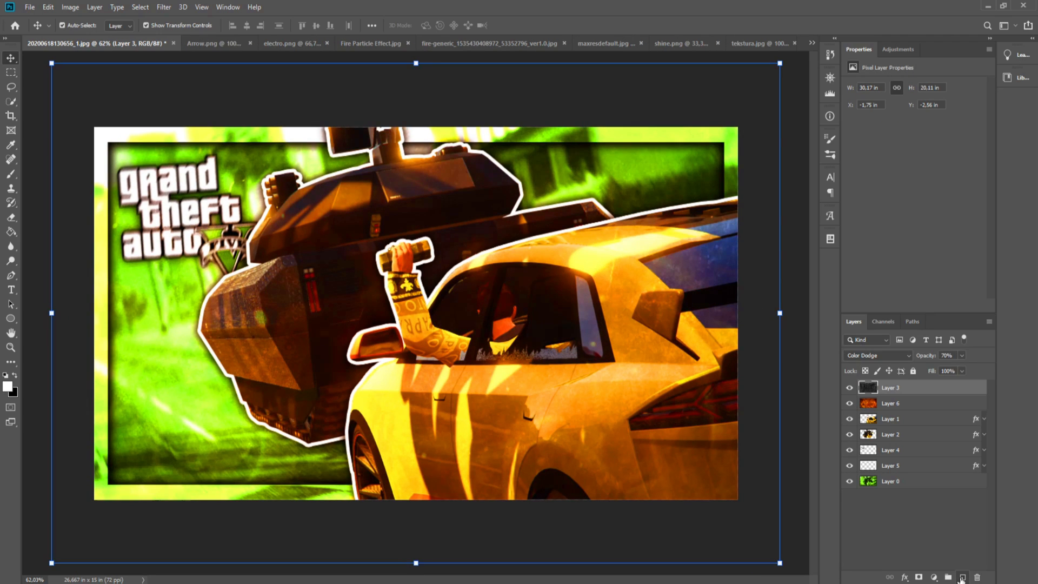
Step: Add a new layer at the top of the stack and fill it with black using the Paint Bucket tool
left_click(962, 577)
key("d")
key("g")
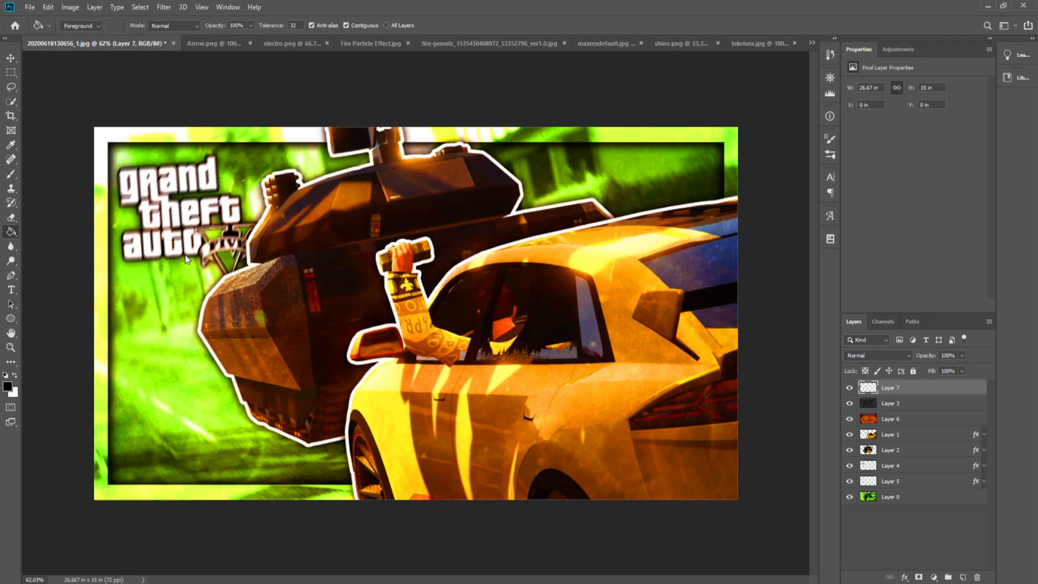
left_click(187, 260)
Step: Adjust the Bevel & Emboss effect with Texture on Layer 7, lowering the bevel depth to 22% and shrinking its size
right_click(868, 387)
left_click(892, 166)
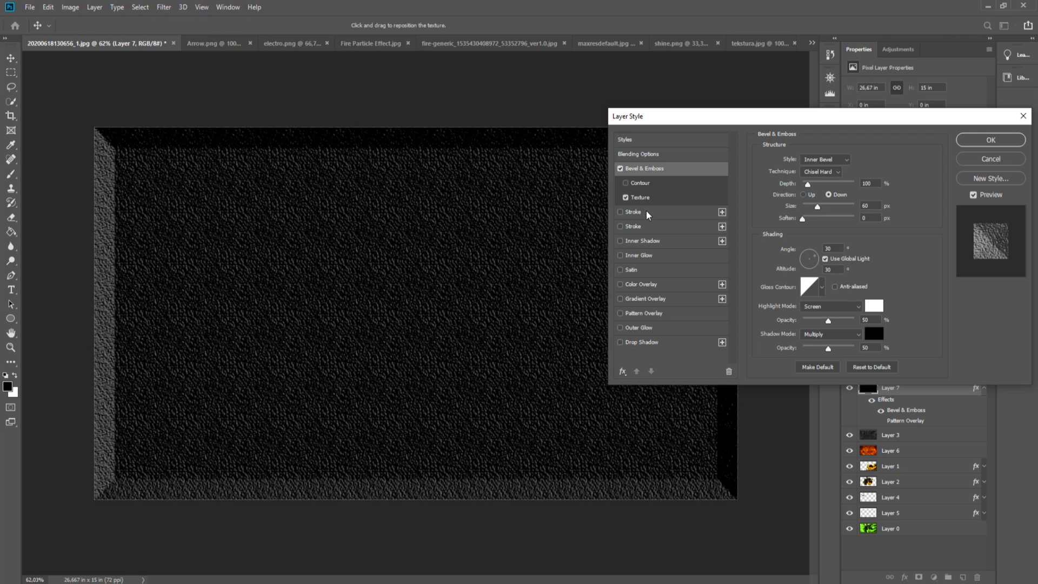
left_click(641, 197)
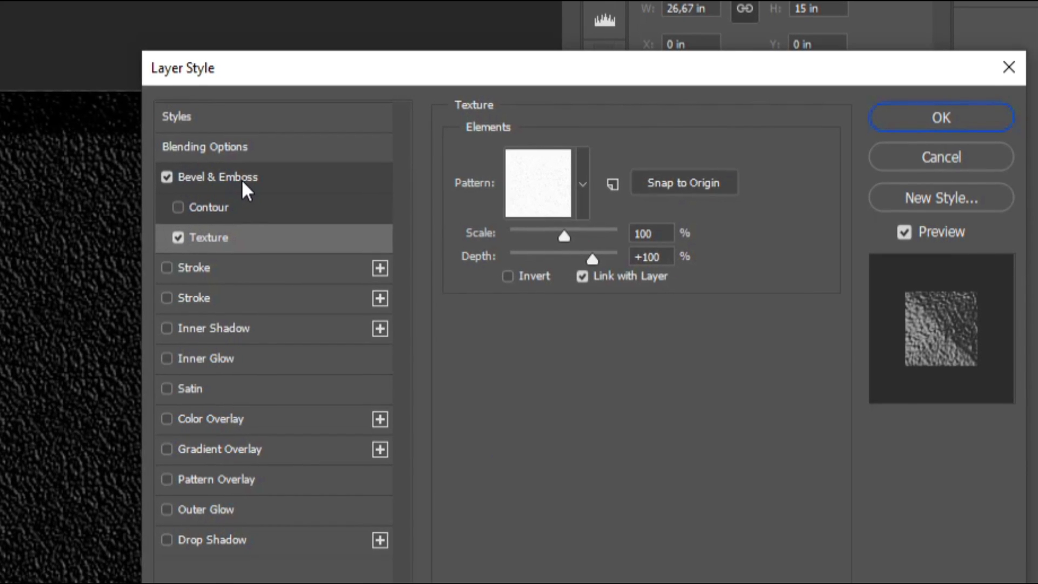
left_click(657, 171)
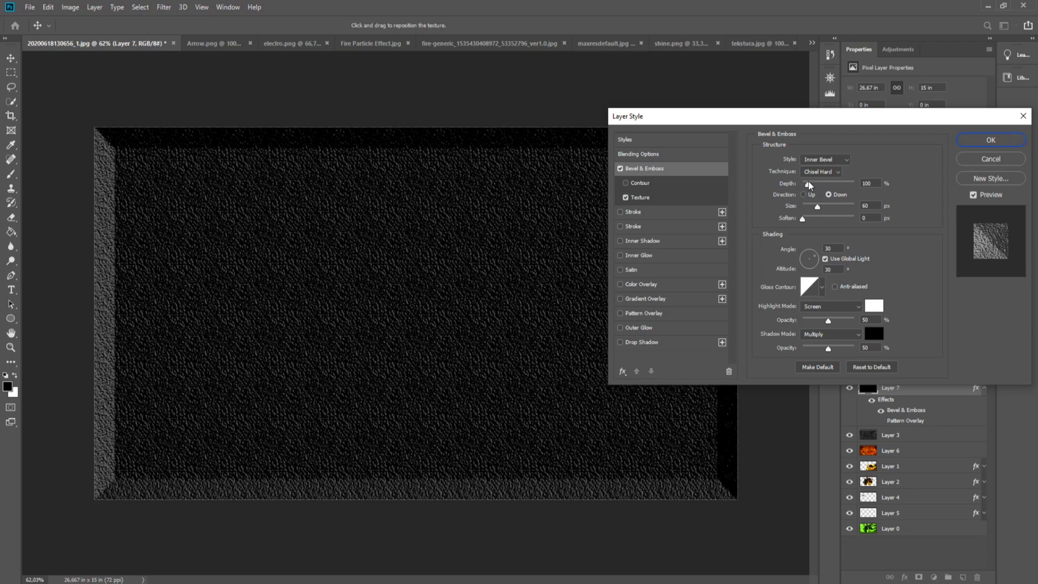
left_click_drag(809, 185, 804, 184)
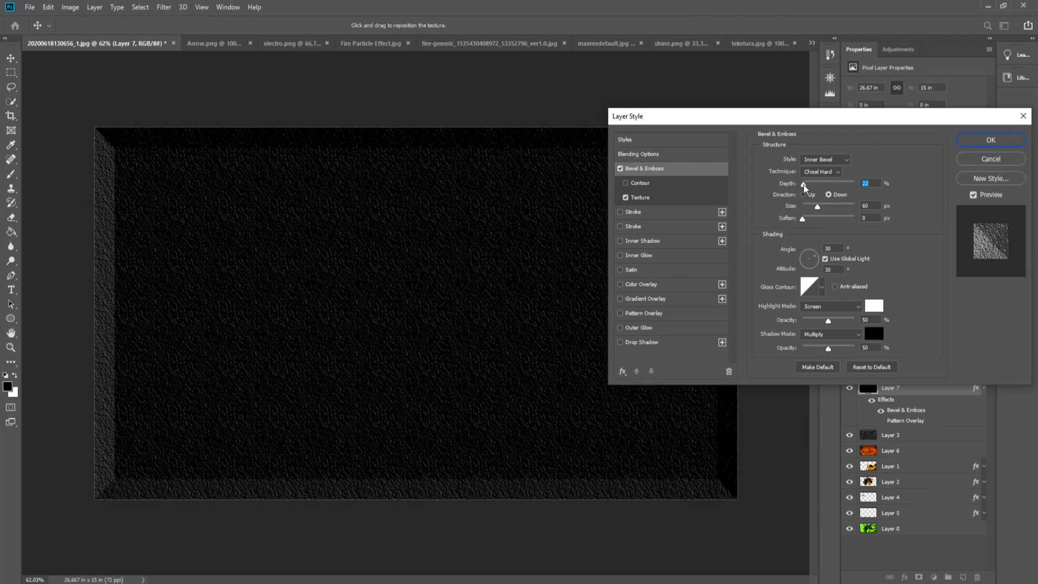
left_click_drag(584, 247, 457, 246)
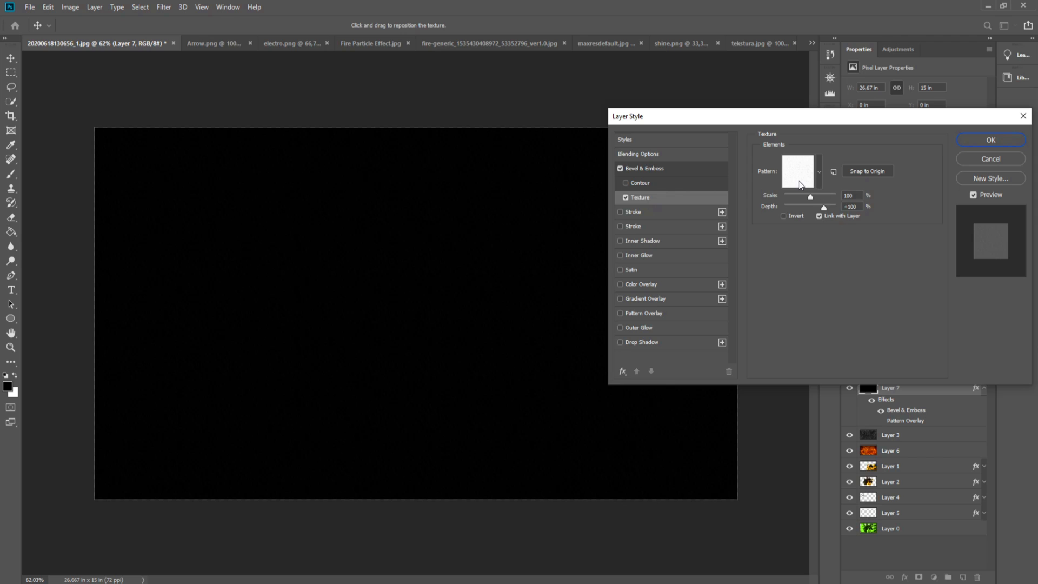
Step: Use a dotted texture pattern at 420% scale and +1000% depth on Layer 7 and rasterize its layer style
left_click(800, 184)
left_click(815, 209)
left_click(900, 277)
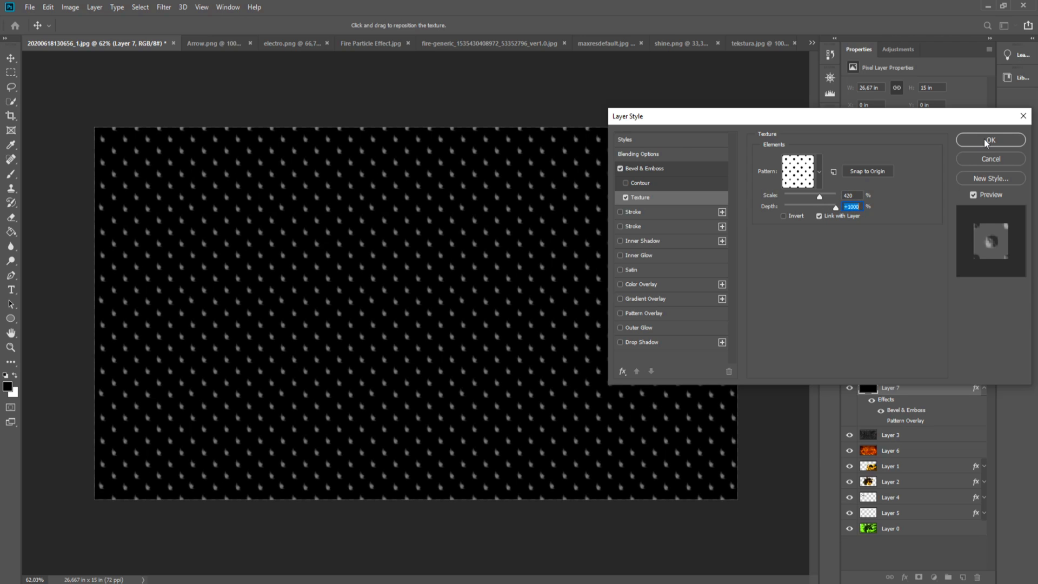
left_click(985, 140)
right_click(908, 387)
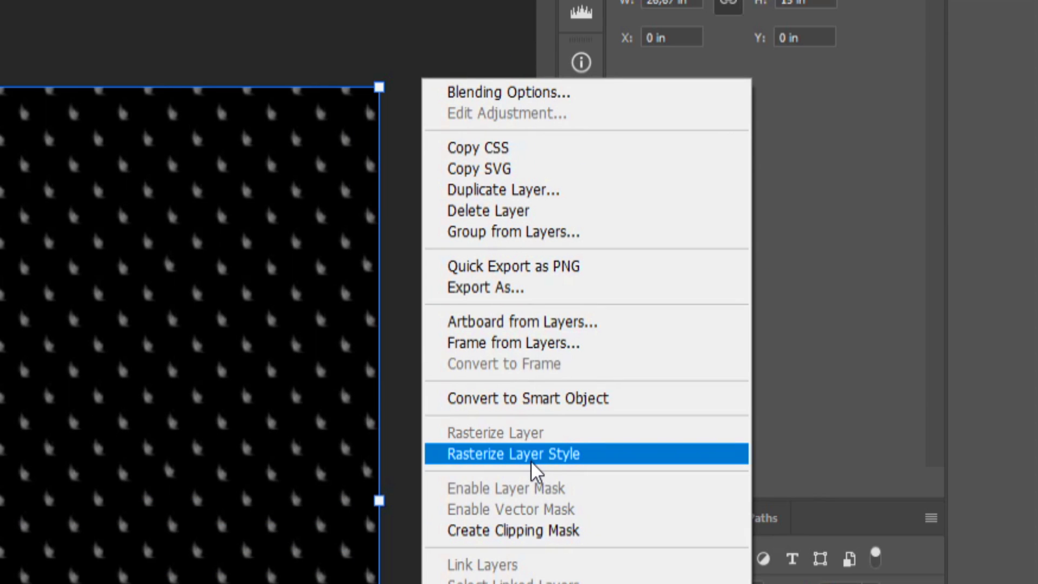
left_click(532, 459)
Step: Set the dotted Layer 7 to Soft Light and place it directly below Layer 2
left_click(878, 356)
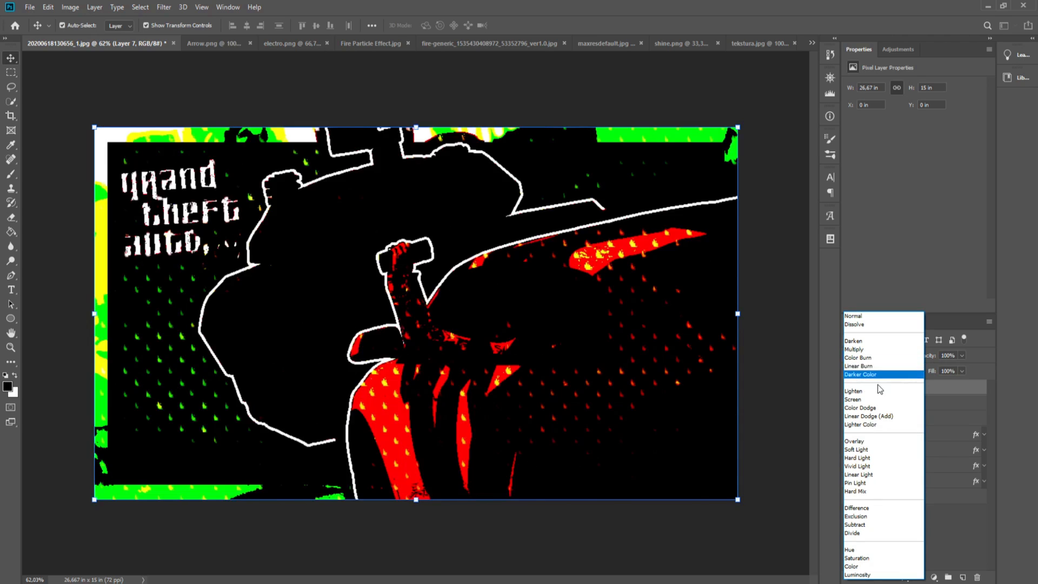
left_click(872, 449)
left_click_drag(909, 396, 891, 452)
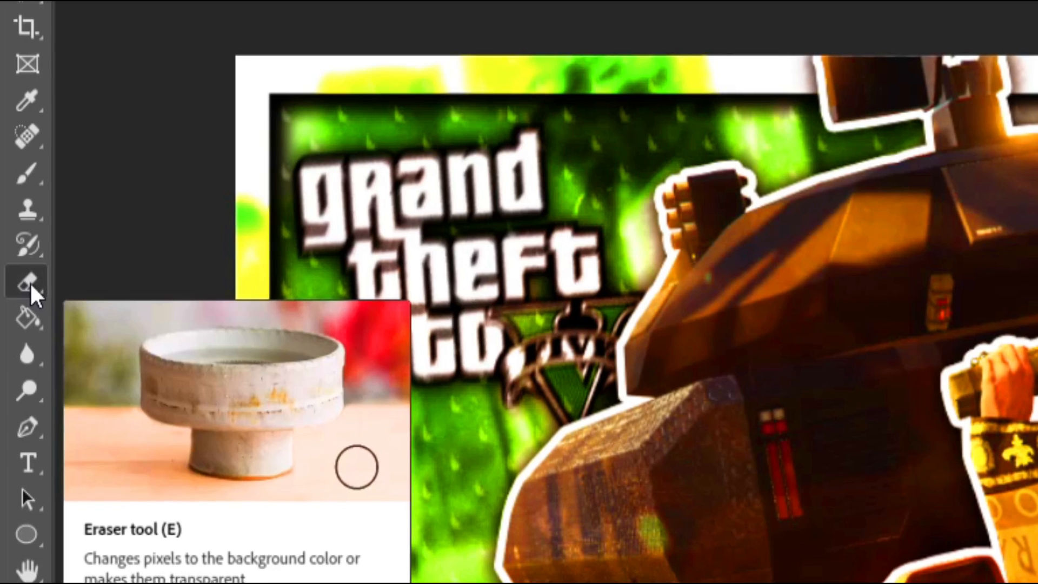
Step: Thin out the dot texture on Layer 7 around the vehicles and background with a large soft Eraser at 1% flow
left_click(11, 217)
left_click(274, 25)
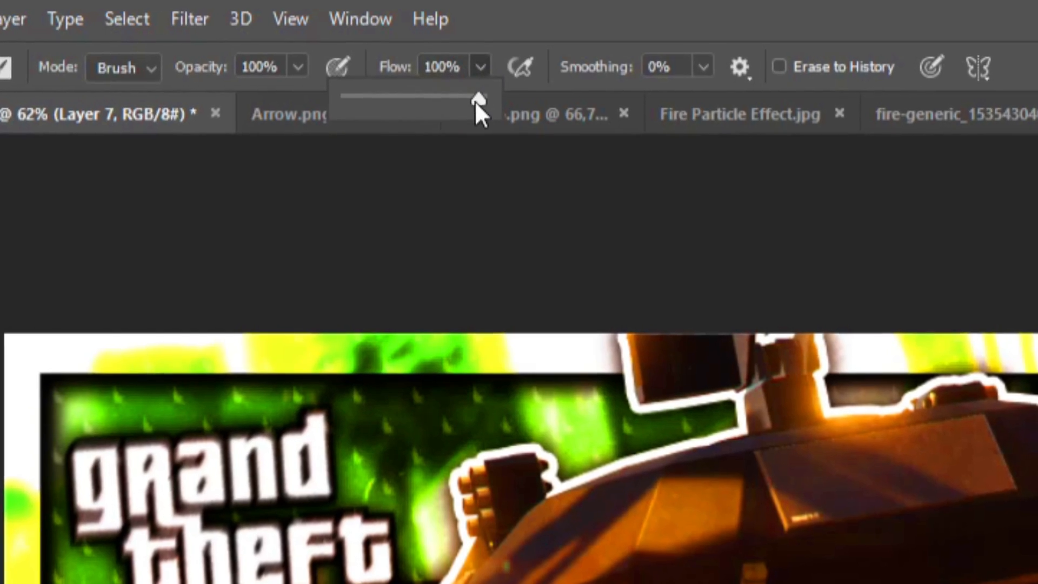
left_click_drag(475, 101, 342, 101)
left_click(480, 67)
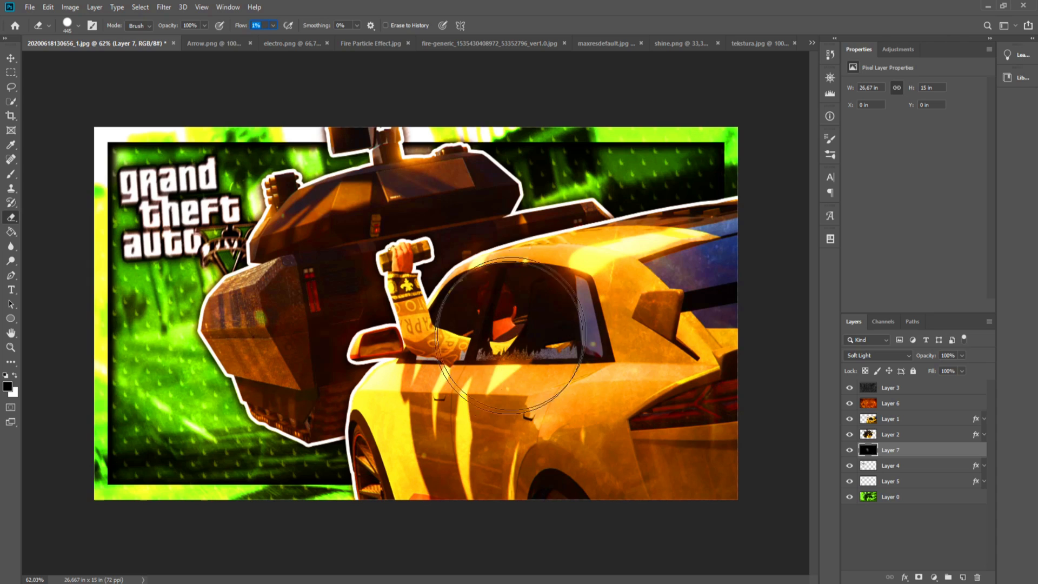
mouse_move(674, 211)
left_mouse_down()
mouse_move(724, 188)
mouse_move(738, 223)
mouse_move(729, 283)
mouse_move(776, 349)
mouse_move(696, 450)
mouse_move(376, 513)
mouse_move(184, 526)
mouse_move(240, 302)
mouse_move(97, 200)
mouse_move(259, 184)
mouse_move(150, 185)
mouse_move(258, 220)
mouse_move(203, 183)
mouse_move(190, 154)
mouse_move(276, 173)
mouse_move(308, 194)
mouse_move(134, 441)
mouse_move(159, 486)
mouse_move(258, 455)
left_mouse_up()
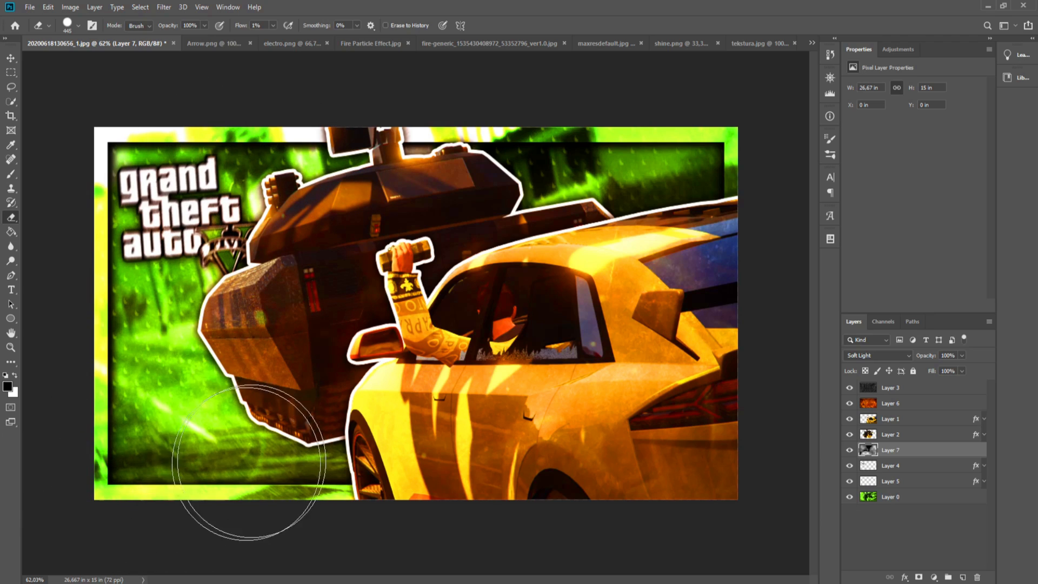
scroll(458, 223, "down", 5)
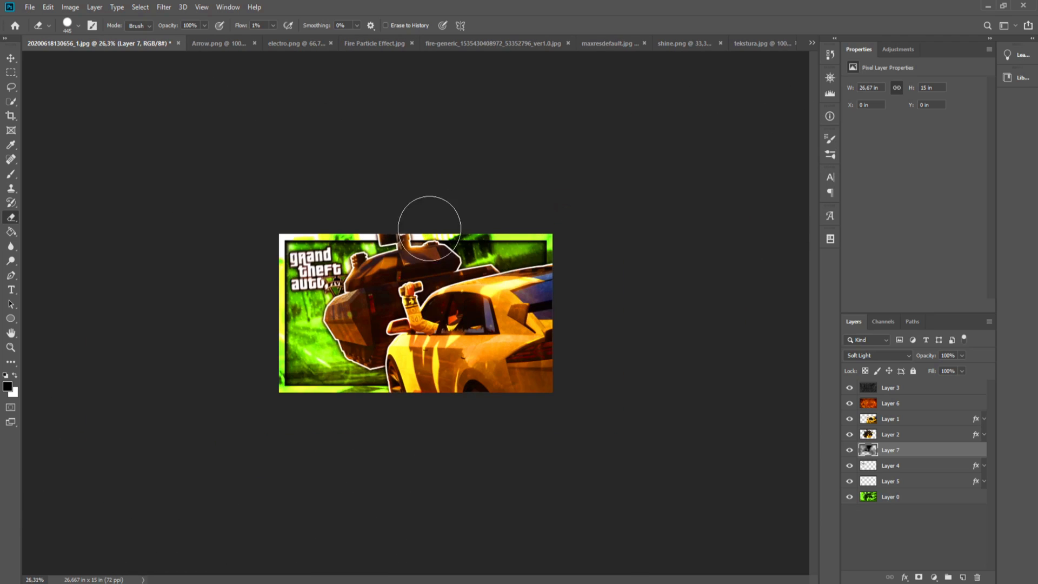
scroll(457, 223, "up", 5)
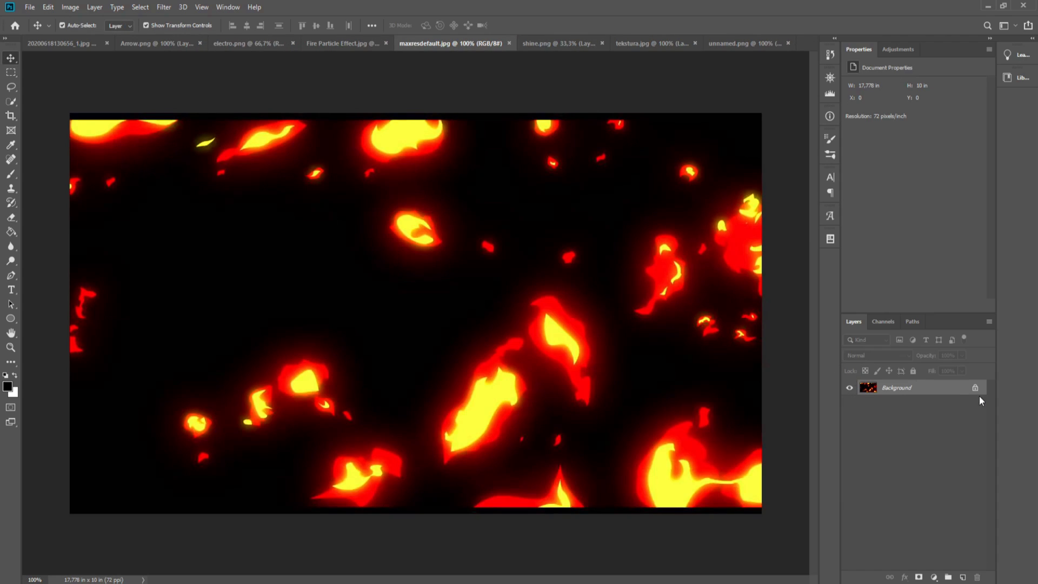
Step: Place the maxresdefault.jpg flames above Layer 7, scaled to 190.94% and rotated 173.71°, and set their blend mode to Screen
key("ctrl+t")
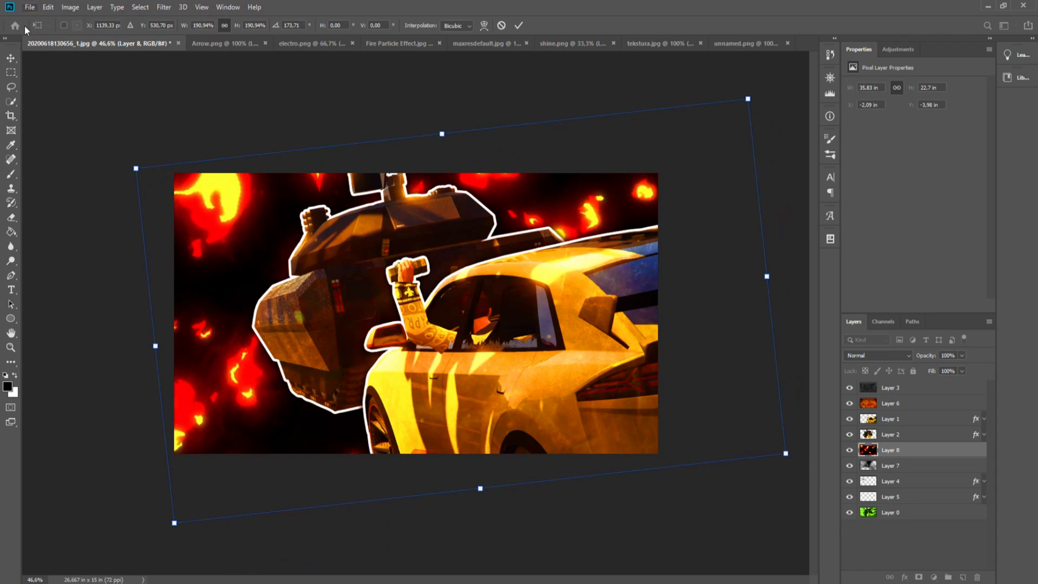
key("Escape")
left_click(877, 355)
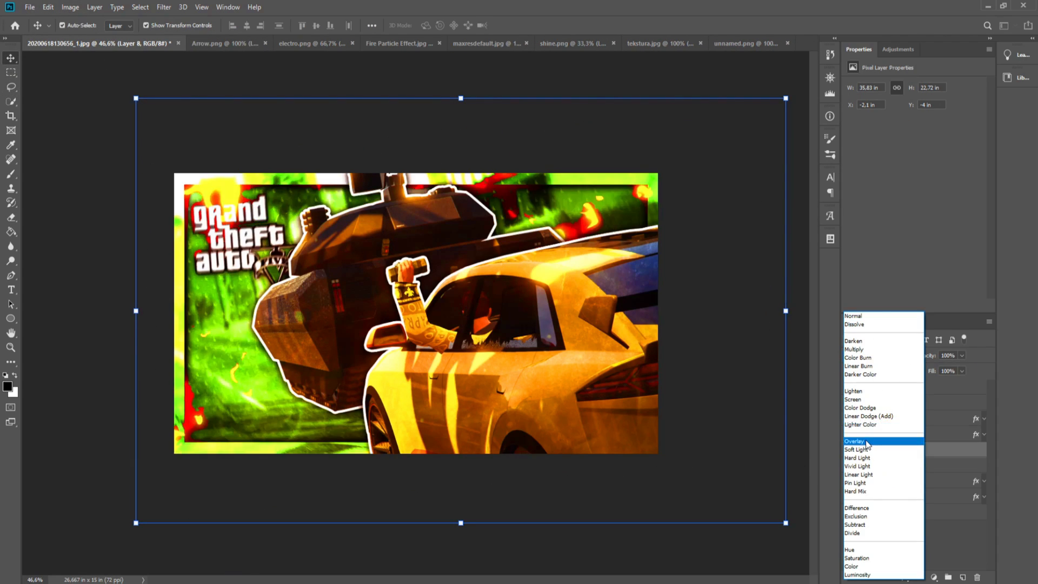
left_click(872, 398)
Step: Place the flame Layer 8 directly below Layer 4, shift it slightly to the left, and adjust its opacity
left_click_drag(894, 449, 903, 501)
left_click_drag(611, 500, 589, 498)
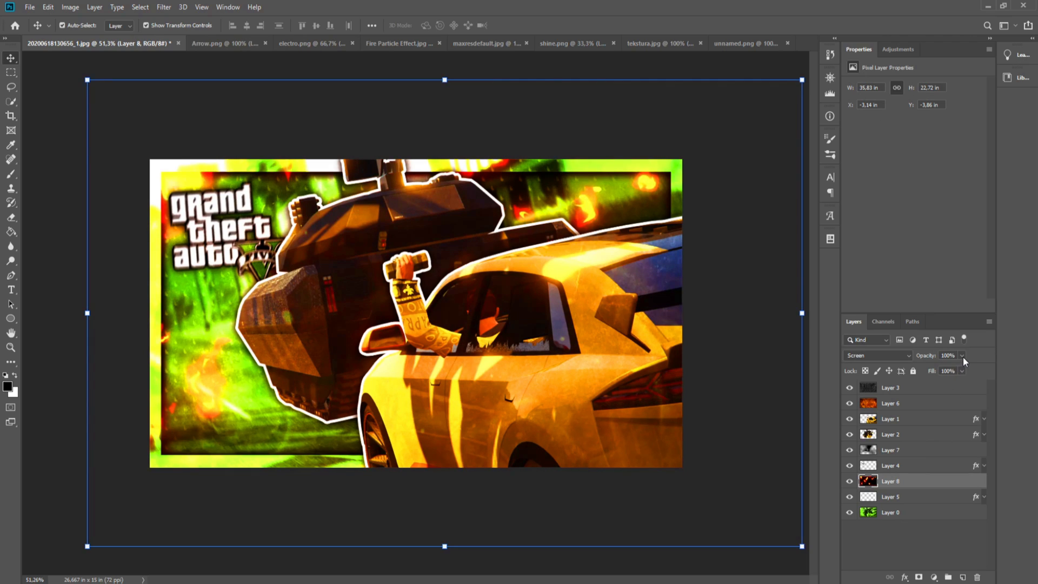
left_click(961, 356)
left_click_drag(951, 367, 952, 368)
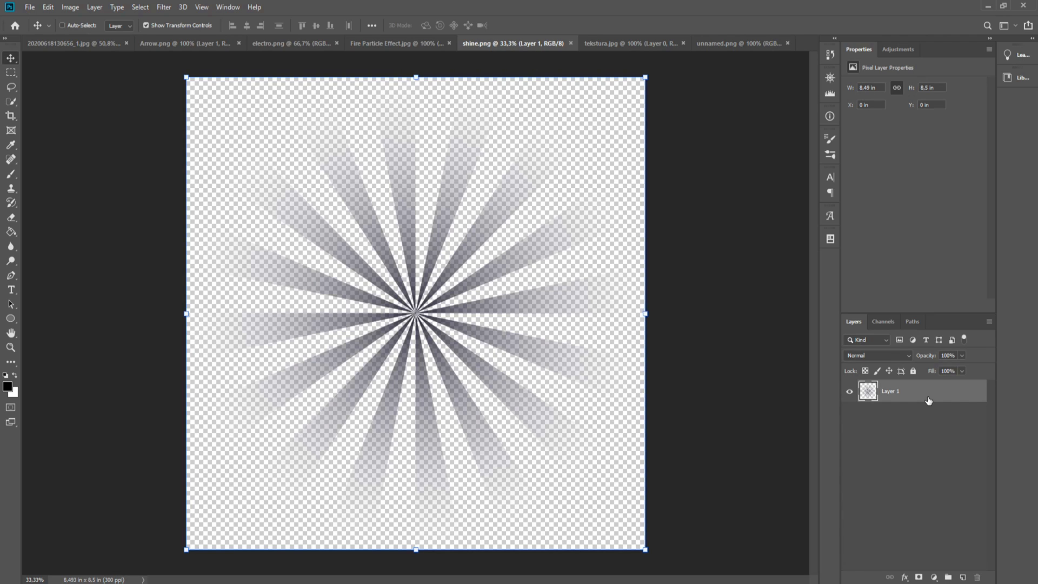
Step: Bring the shine.png sunburst into the thumbnail, center it behind the vehicles, and place its layer directly below Layer 4
left_click_drag(493, 154, 524, 273)
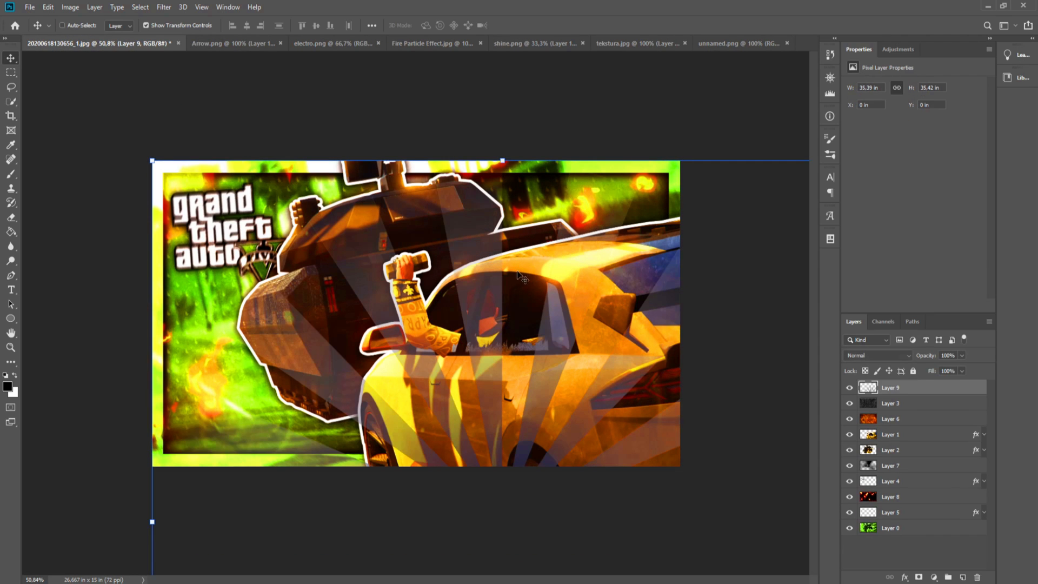
key("ctrl+t")
left_click_drag(533, 446, 442, 191)
left_click_drag(421, 271, 411, 293)
left_click_drag(907, 397, 913, 487)
Step: Give the sunburst on Layer 9 a white Color Overlay at 100% opacity and rasterize its layer style
double_click(919, 481)
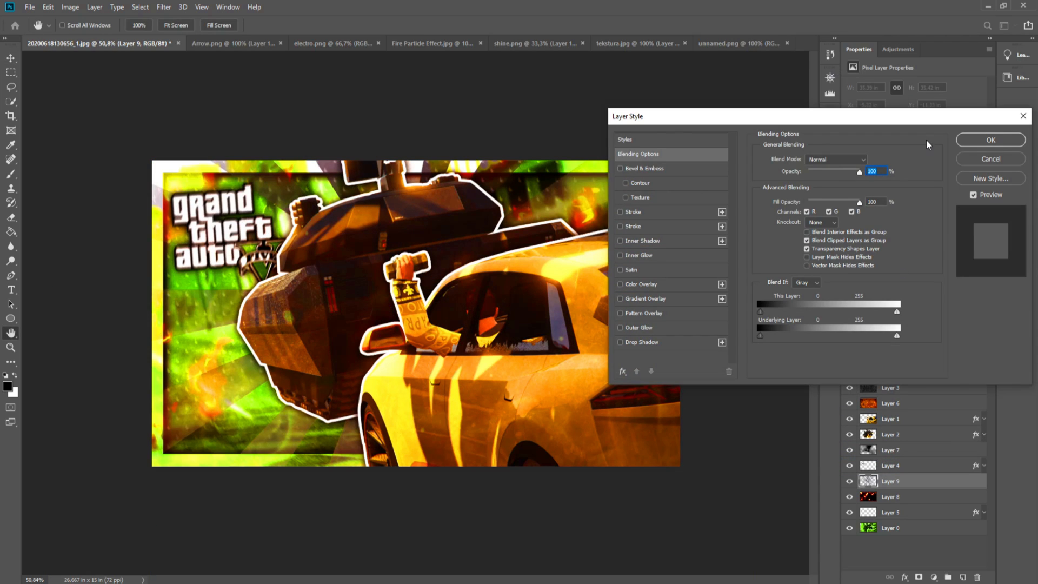
left_click(621, 284)
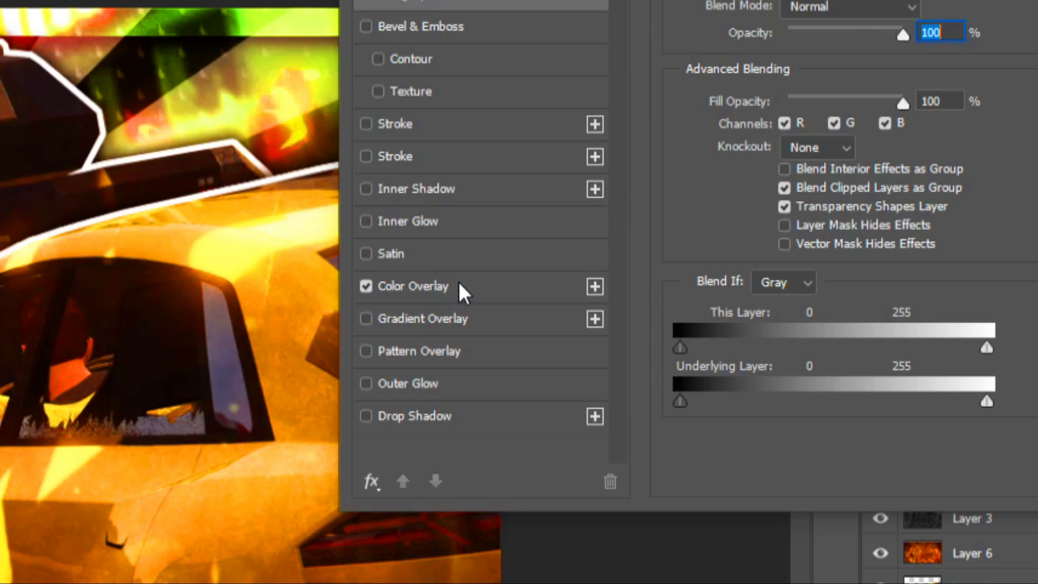
left_click(654, 286)
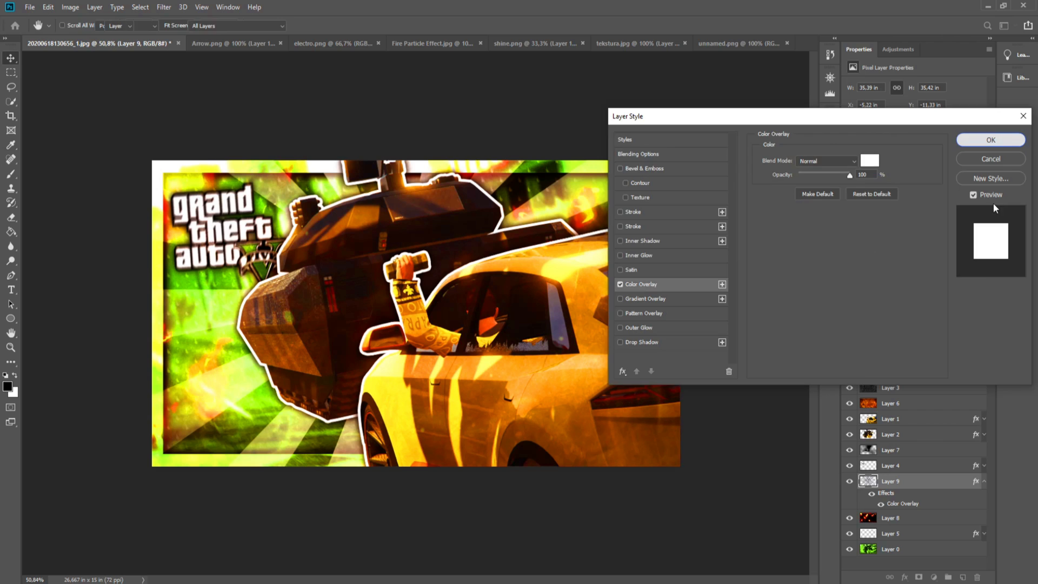
left_click(911, 173)
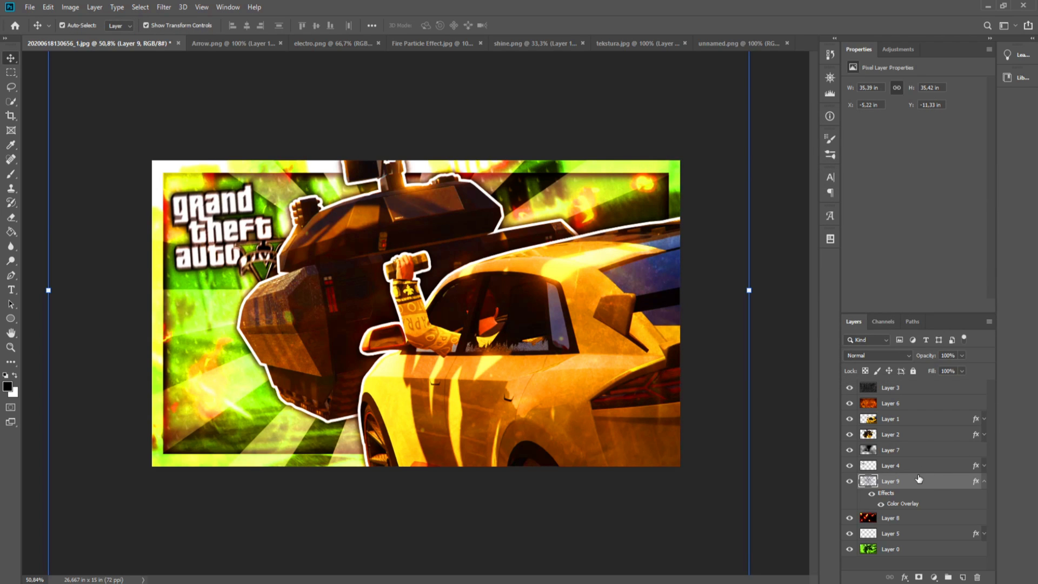
right_click(903, 492)
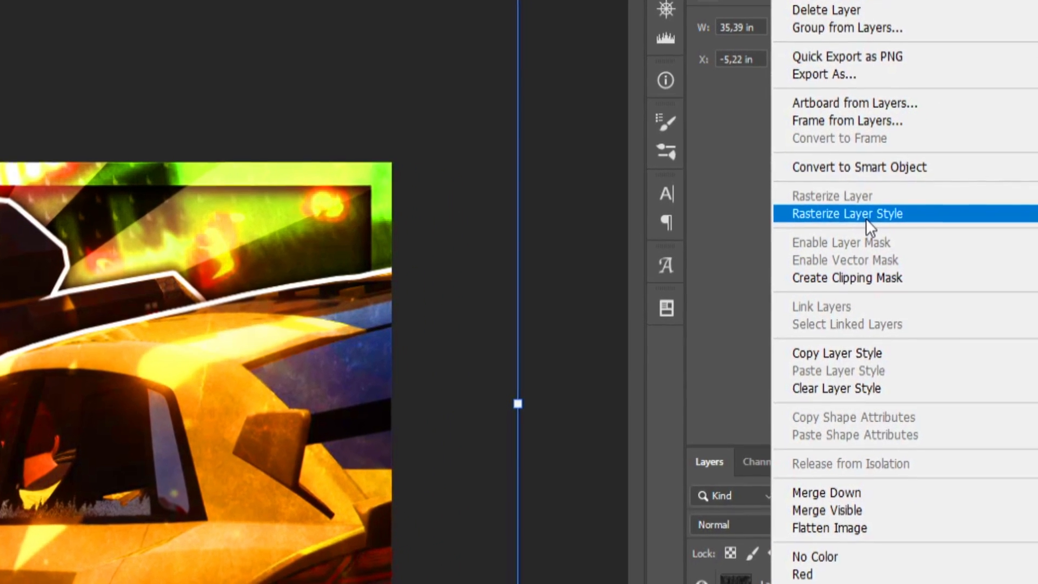
left_click(871, 217)
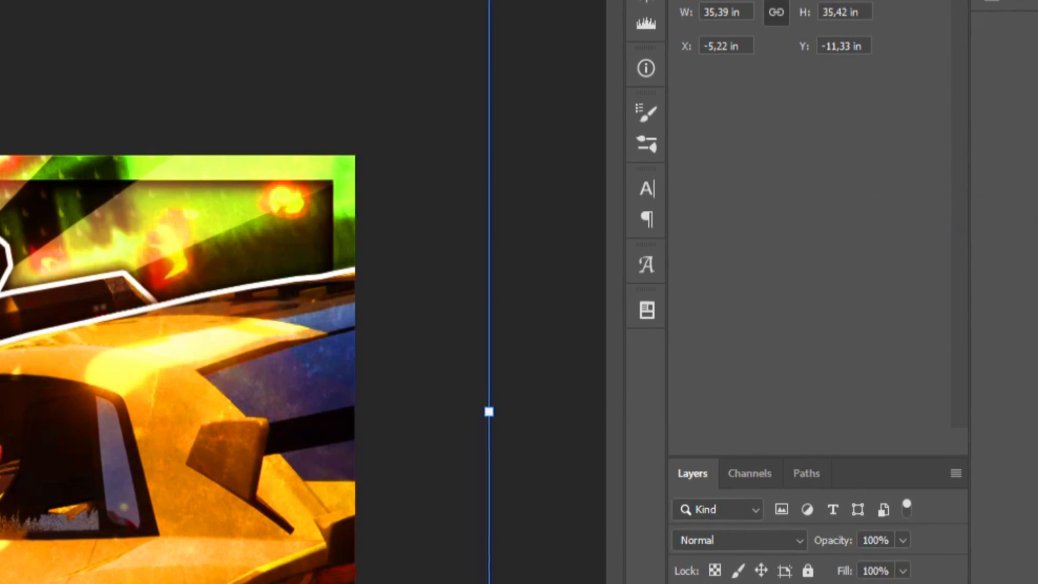
Step: Set the sunburst Layer 9 to Overlay and move it directly below the Layer 5 frame
left_click(743, 509)
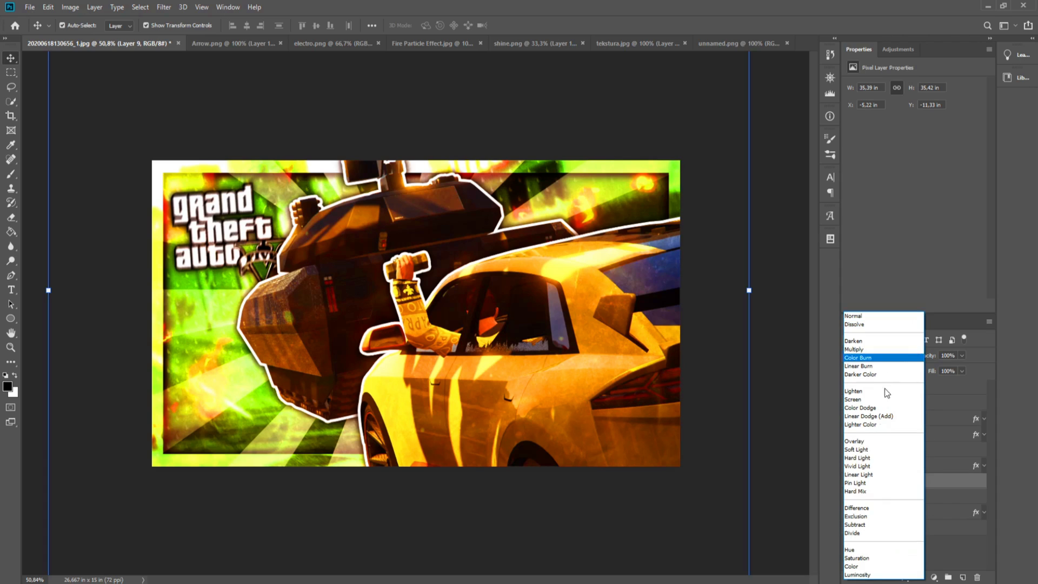
left_click(861, 442)
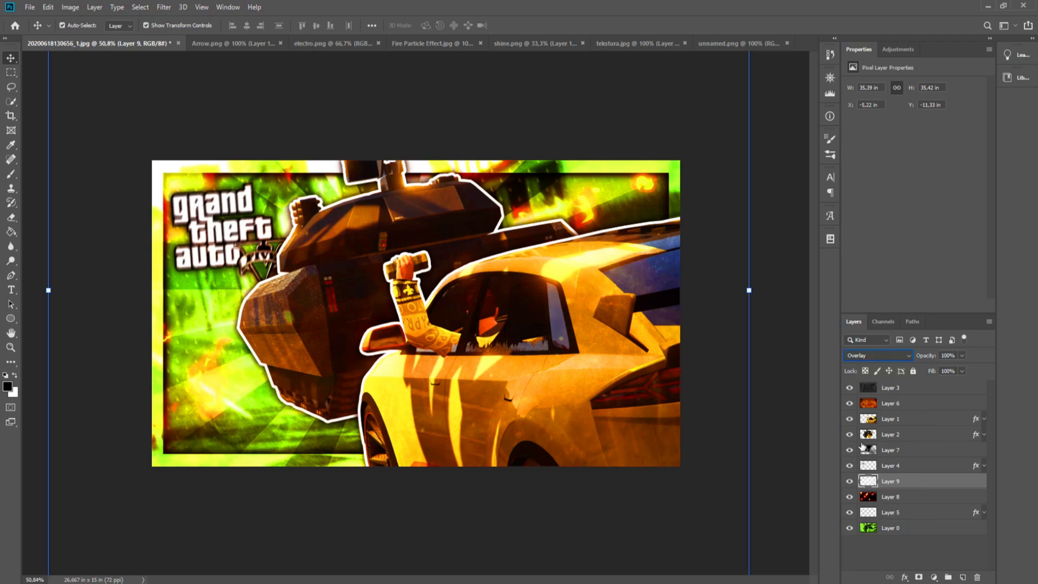
left_click_drag(890, 481, 890, 513)
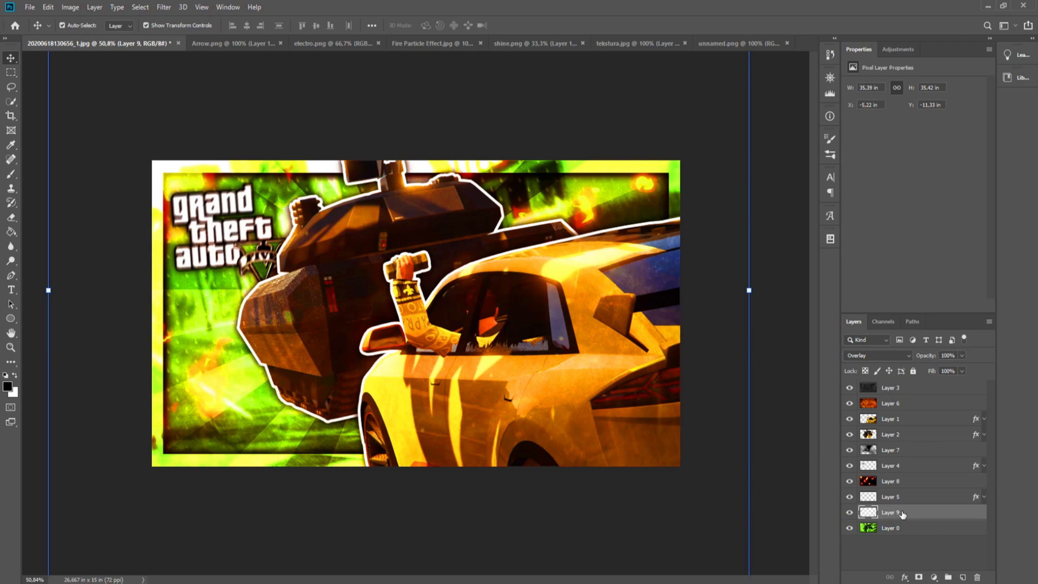
Step: Resize and reposition the sunburst on Layer 9 behind the vehicles
scroll(721, 301, "down", 1)
left_click(691, 295)
left_click_drag(706, 292, 641, 188)
key("Return")
scroll(396, 352, "up", 4)
scroll(395, 352, "down", 7)
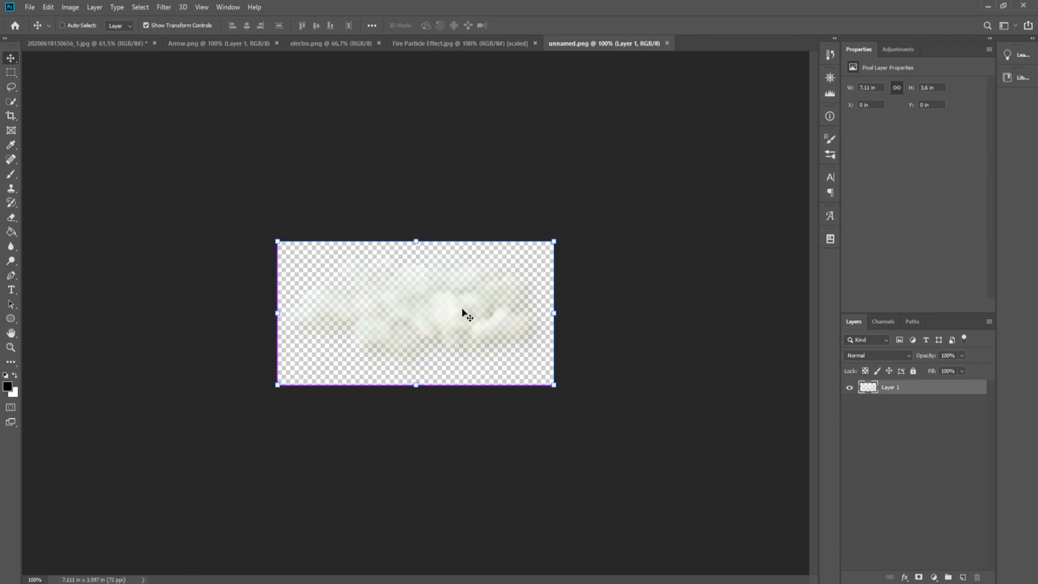
Step: Copy the smoke cloud from unnamed.png into the thumbnail as a new layer, and move and resize it
key("ctrl+a")
key("ctrl+c")
left_click(49, 44)
key("ctrl+v")
key("ctrl+t")
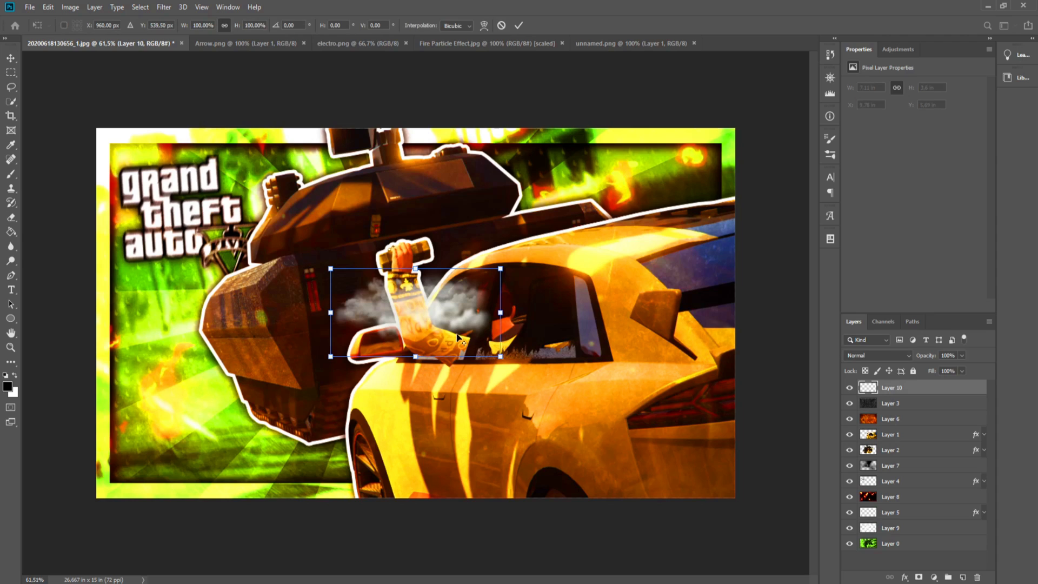
scroll(458, 338, "down", 3)
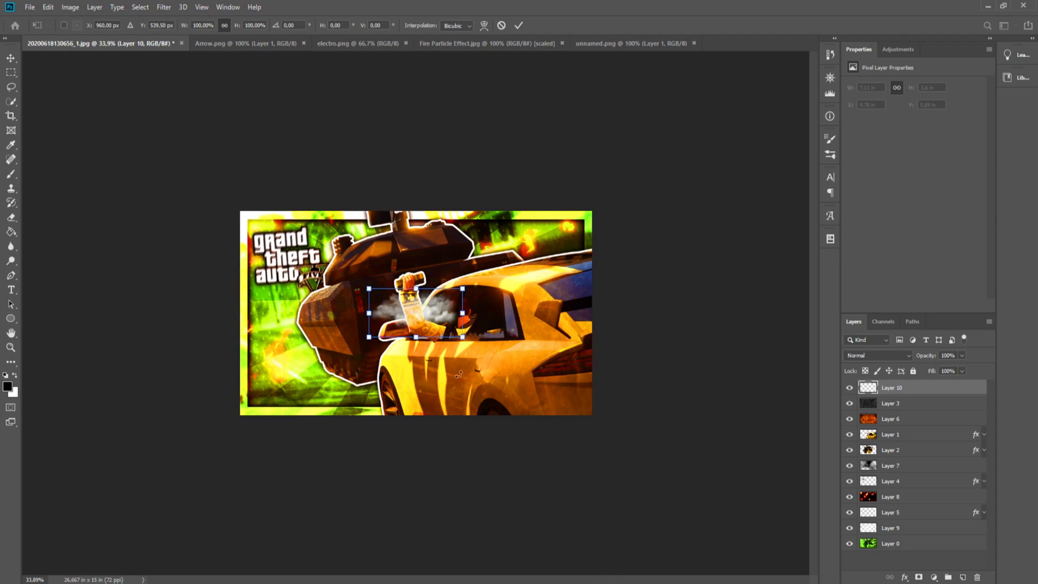
left_click_drag(437, 315, 796, 411)
left_click_drag(508, 285, 643, 453)
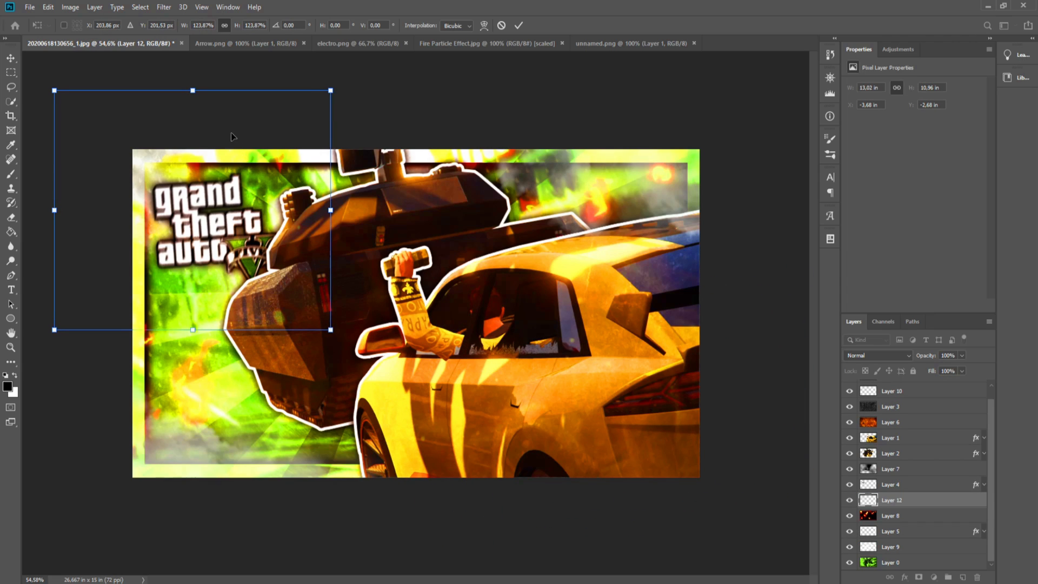
Step: Scale and position the smoke on Layer 12 over the upper-left corner of the thumbnail
left_click_drag(231, 134, 244, 126)
left_click_drag(352, 100, 312, 77)
left_click_drag(215, 94, 217, 104)
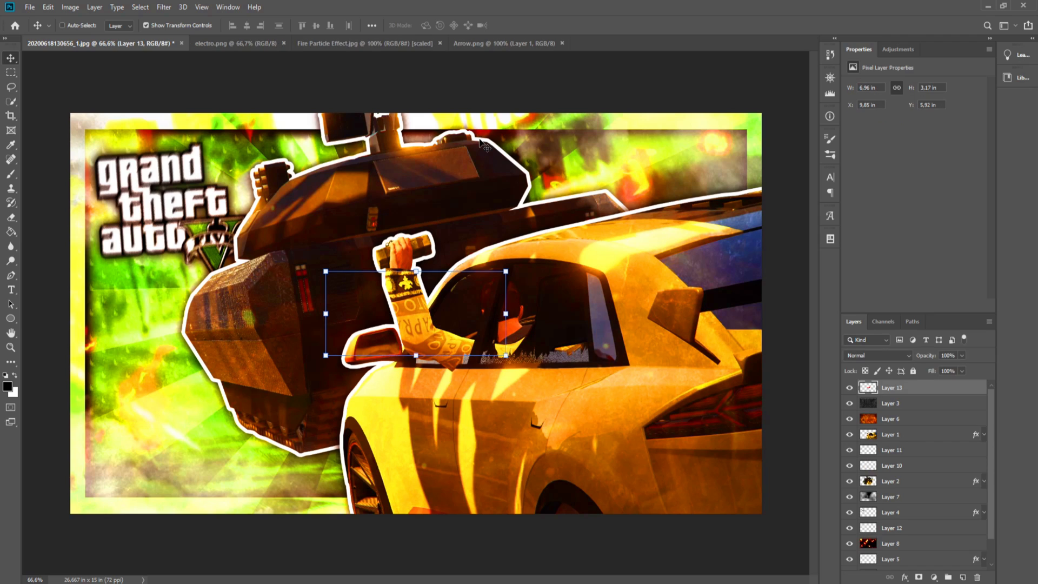
Step: Scale and rotate the red arrow to point at the raised hand, and give Layer 13 Inner Glow, Gradient Overlay and Drop Shadow effects
left_click_drag(380, 254, 372, 381)
left_click_drag(419, 319, 270, 405)
left_click_drag(272, 368, 544, 154)
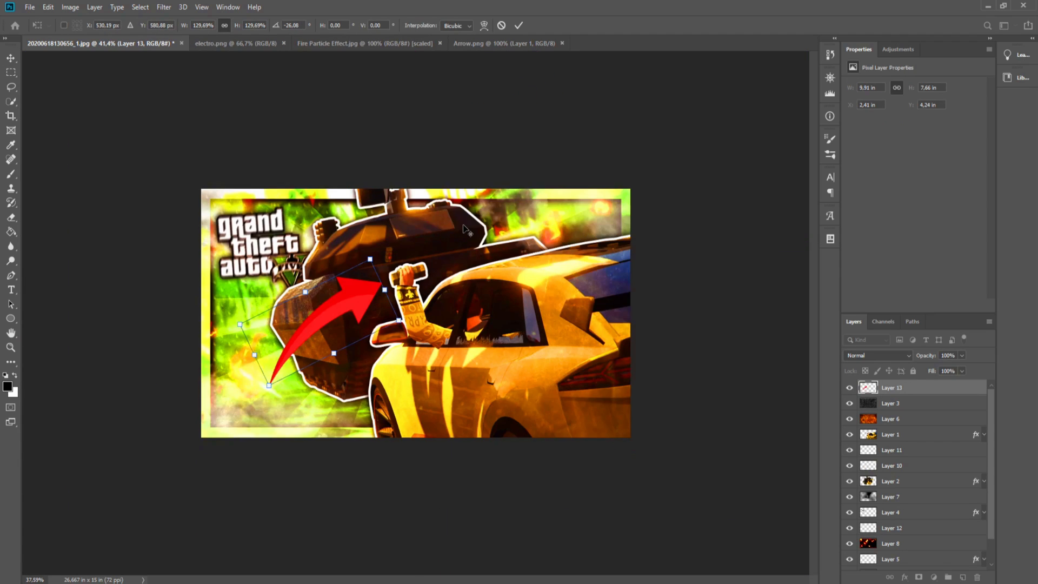
scroll(444, 243, "down", 1)
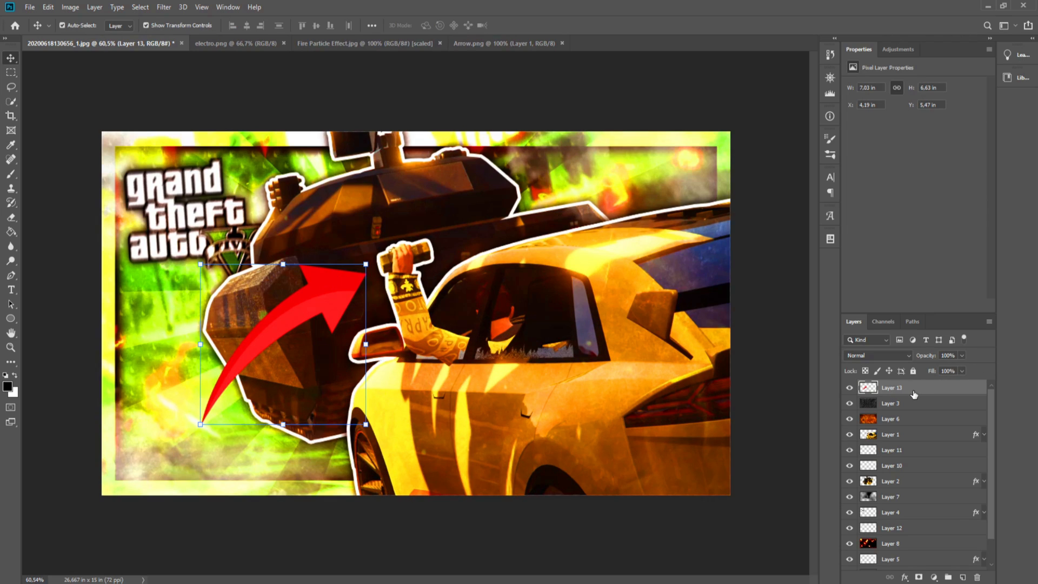
right_click(913, 392)
left_click(827, 129)
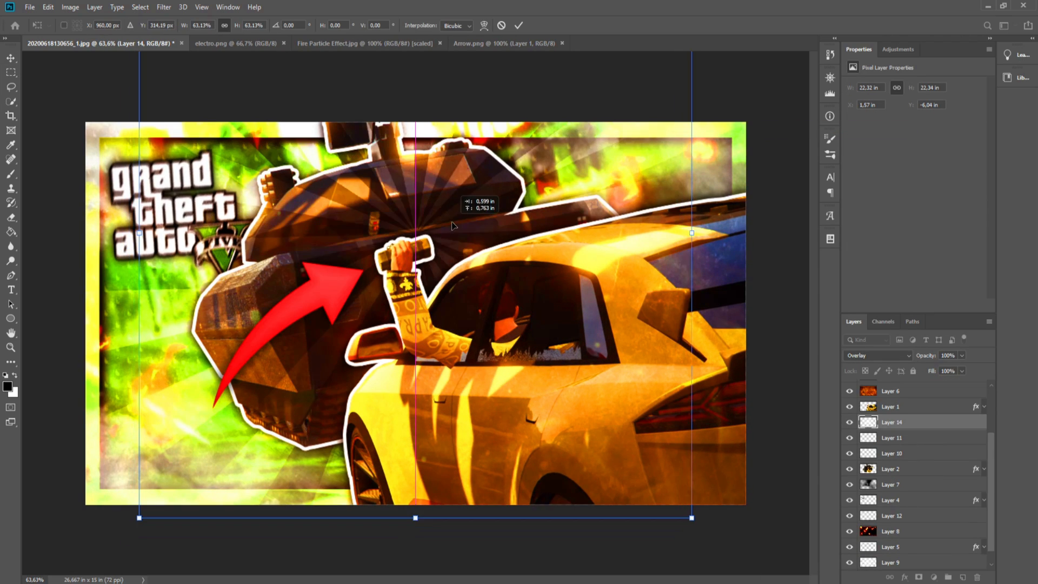
Step: Shrink the Layer 14 sunburst to about 15.8% and center it behind the raised hand
left_click_drag(449, 238, 476, 219)
left_click_drag(688, 246, 272, 245)
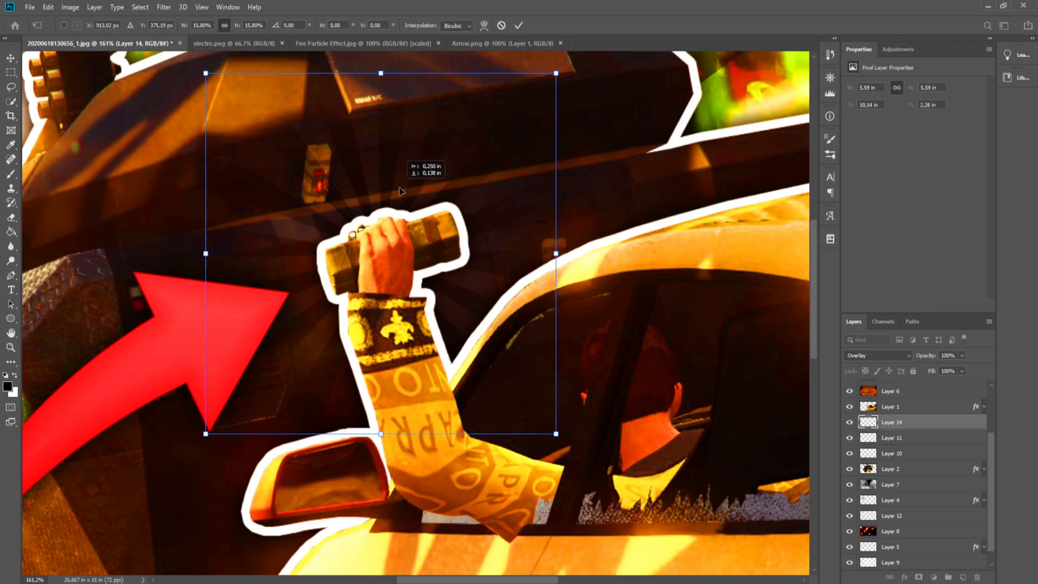
left_click_drag(400, 190, 402, 192)
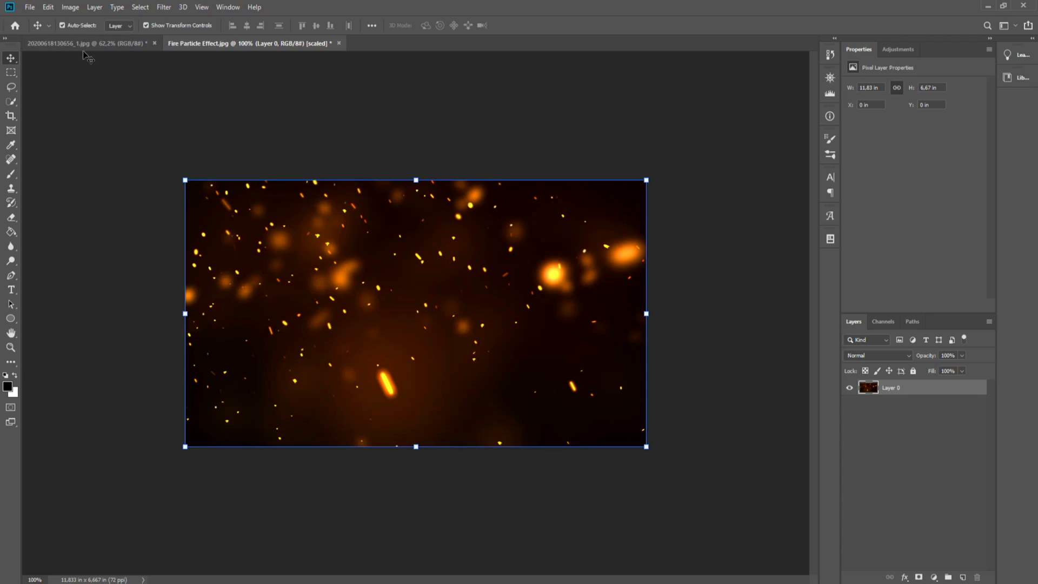
Step: Bring the Fire Particle Effect.jpg sparks in as the top layer, enlarged beyond the canvas, with the Screen blend mode
left_click_drag(86, 57, 411, 303)
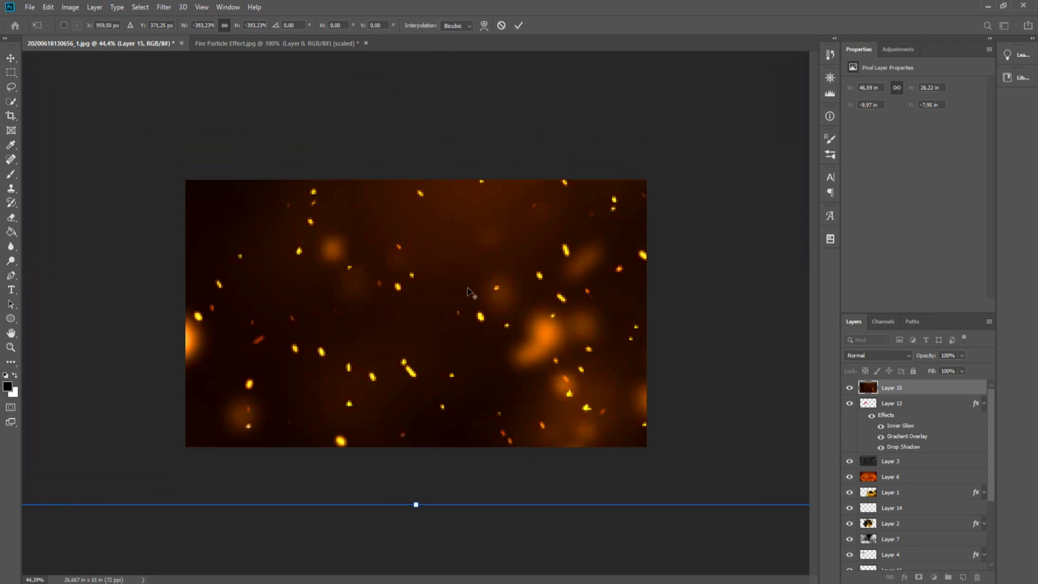
key("ctrl+0")
left_click(877, 355)
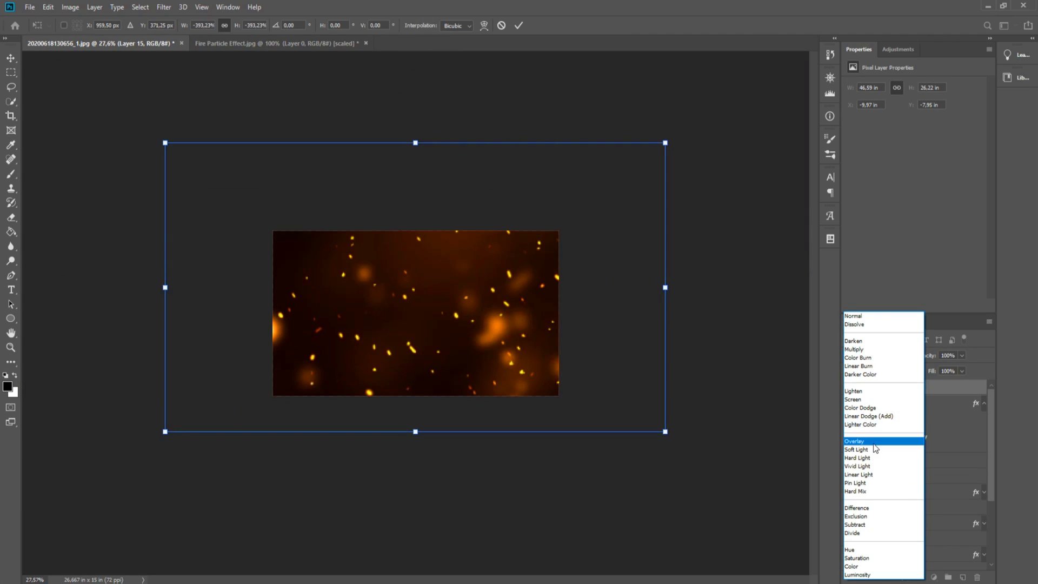
left_click(869, 400)
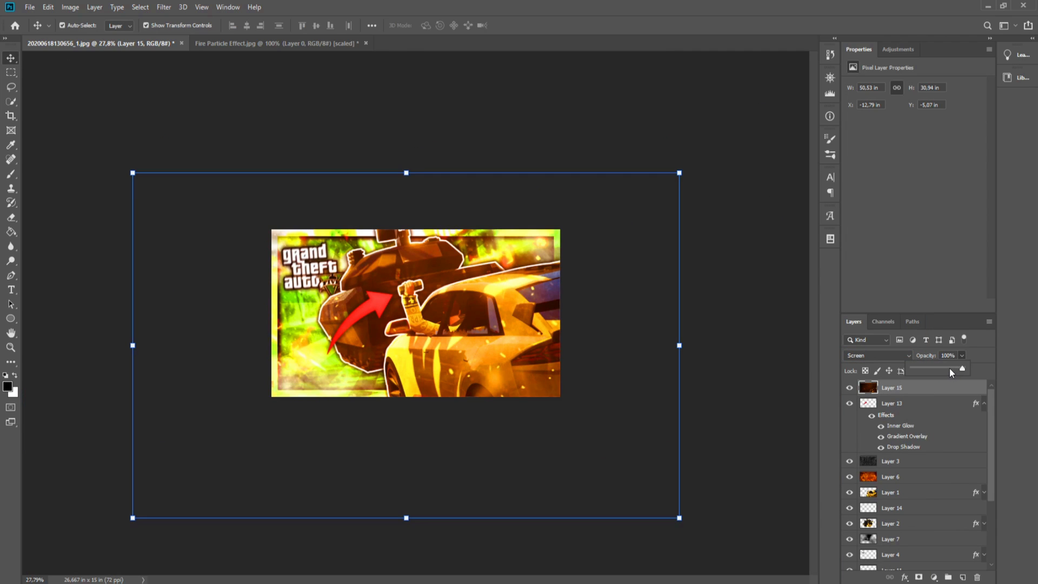
Step: Lower the opacity of the spark particles on Layer 15 to about 57% and deselect the layer
left_click_drag(949, 368, 950, 372)
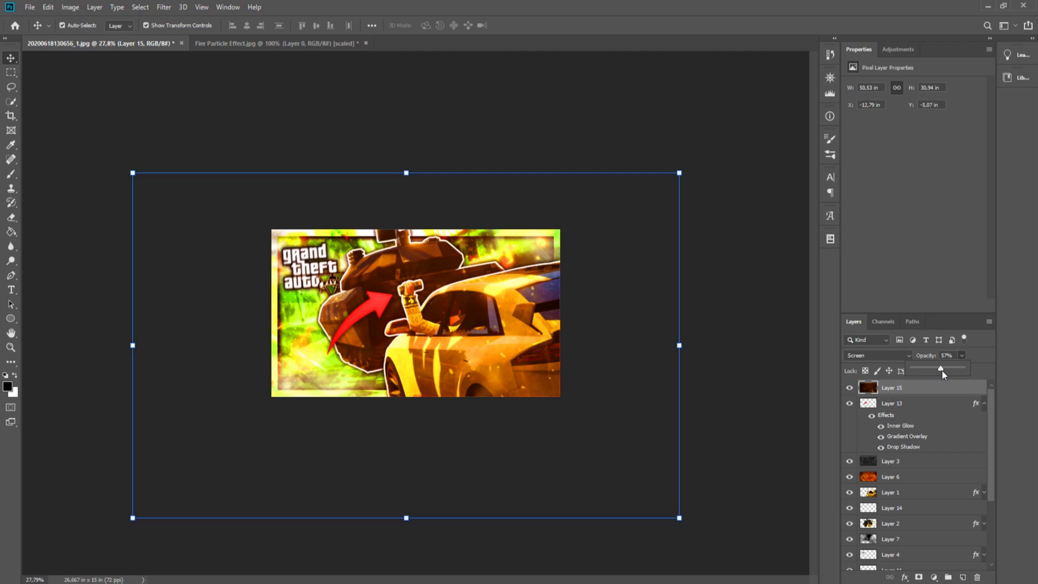
left_click(1001, 375)
left_click(641, 298)
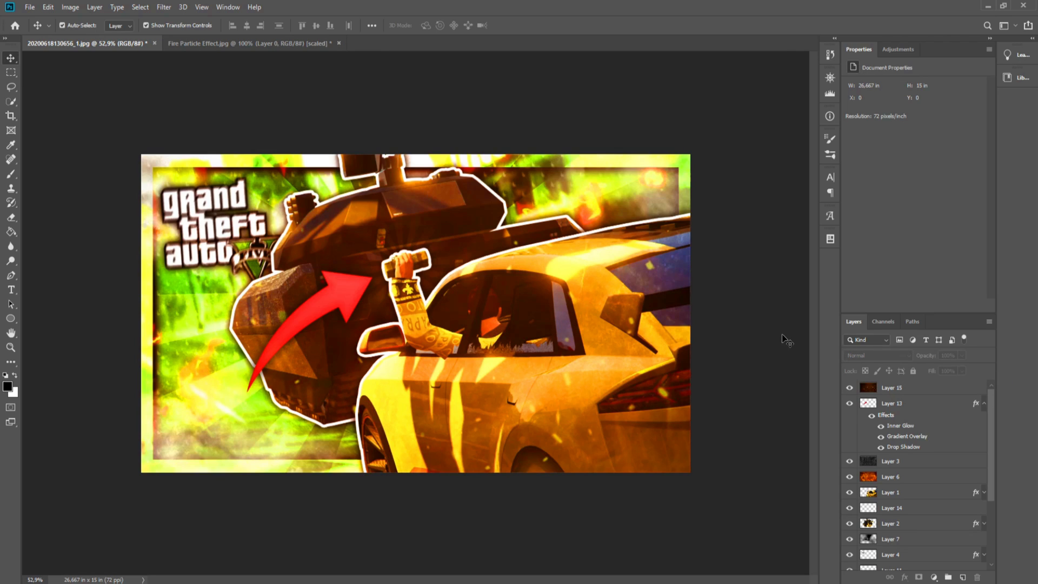
Step: Collapse the effects list of Layer 13 and merge all visible layers into one
left_click(984, 403)
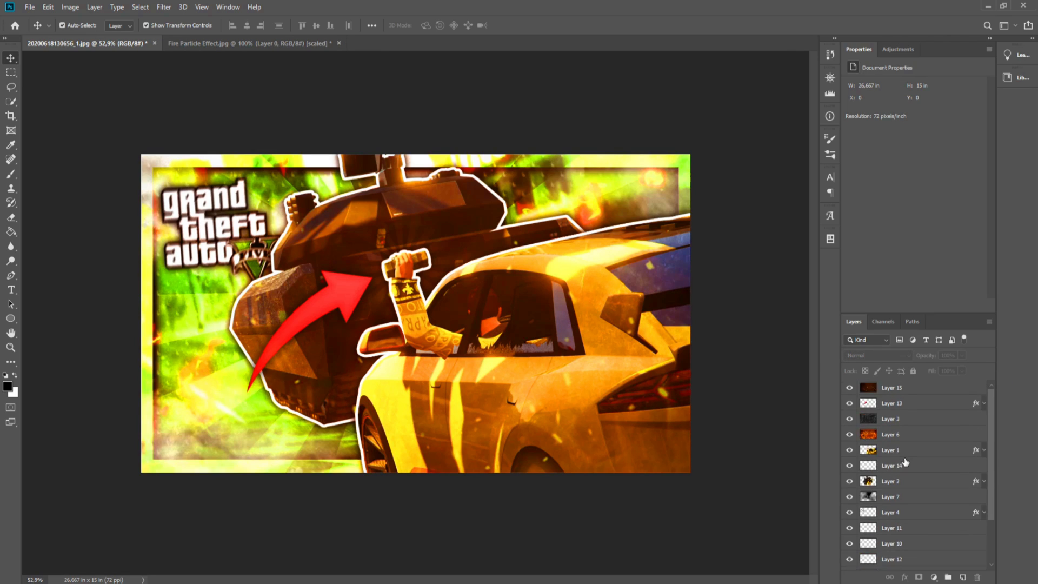
left_click(888, 451)
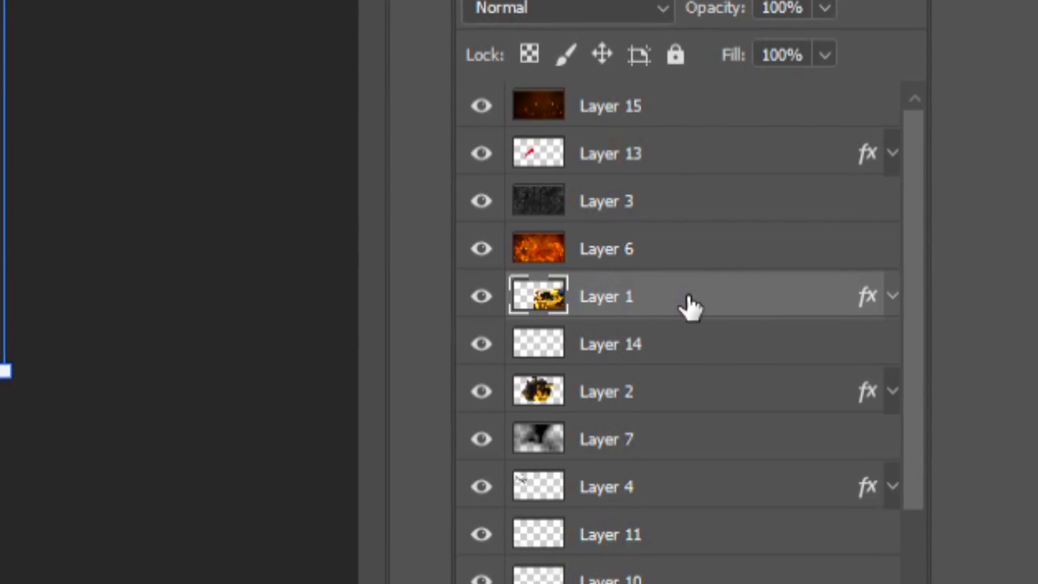
right_click(917, 452)
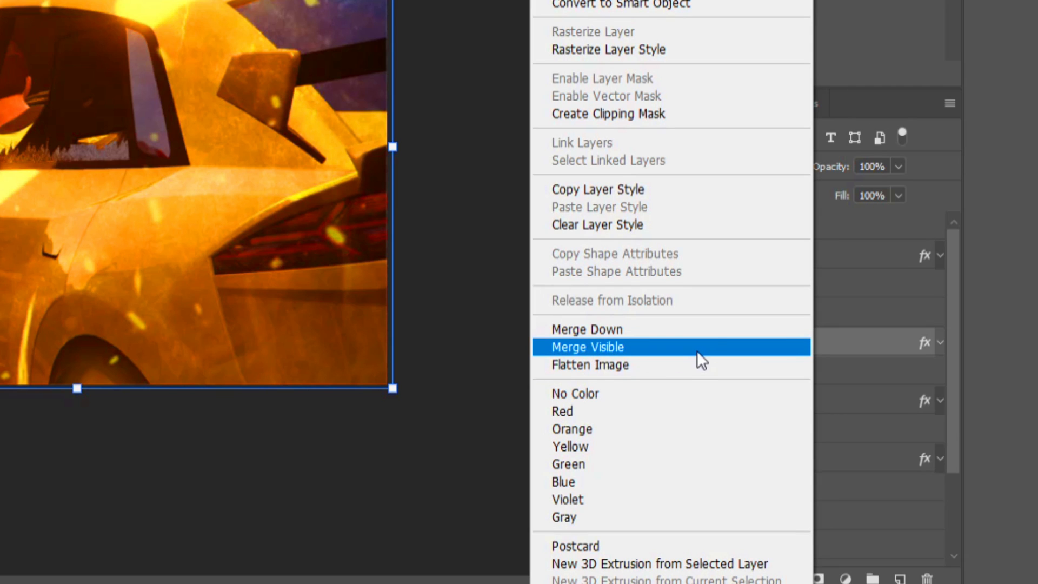
left_click(696, 348)
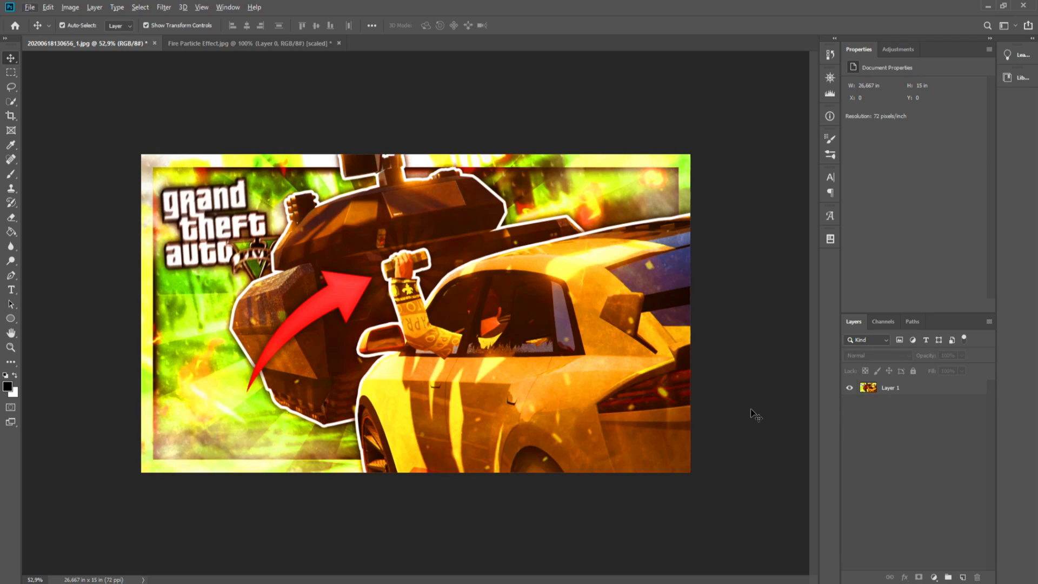
Step: Apply Camera Raw to Layer 1: temperature/tint +10, exposure -0.40, contrast +17, highlights -16, shadows/clarity +7, whites +40, blacks +38, texture +23, dehaze +12, vibrance/saturation +5
scroll(751, 415, "up", 1)
left_click(888, 387)
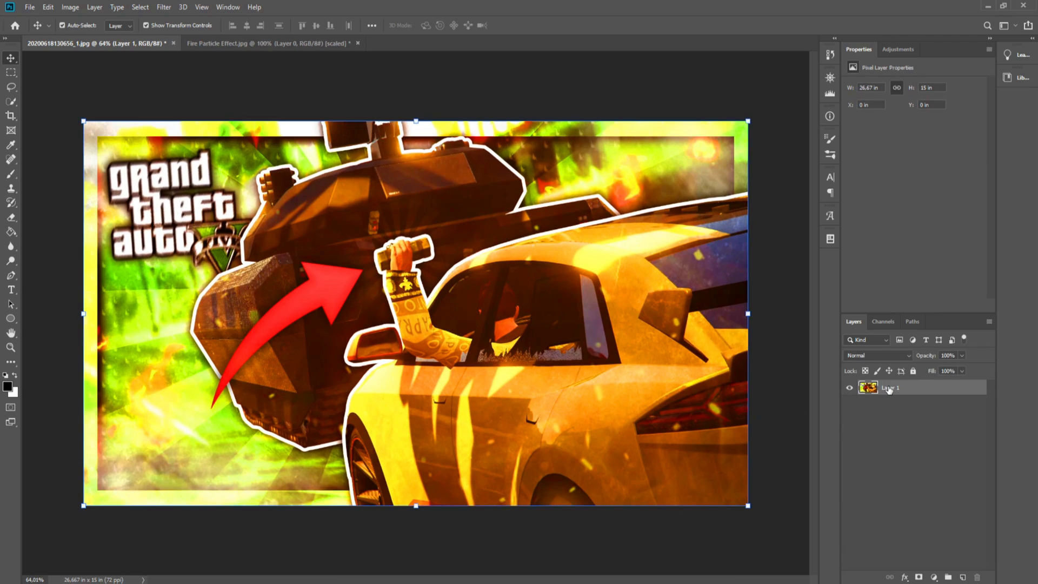
left_click(164, 8)
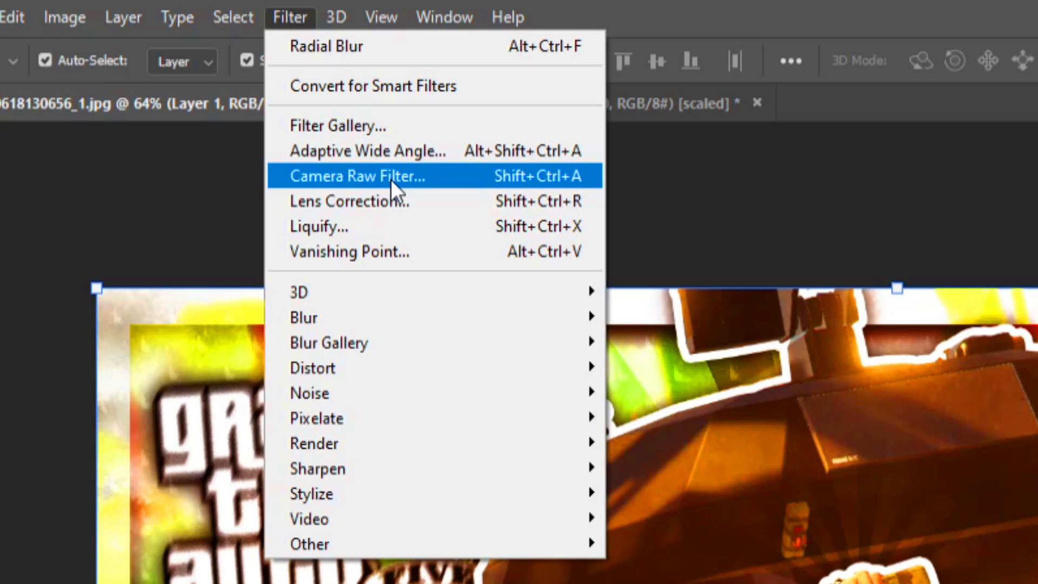
left_click(424, 179)
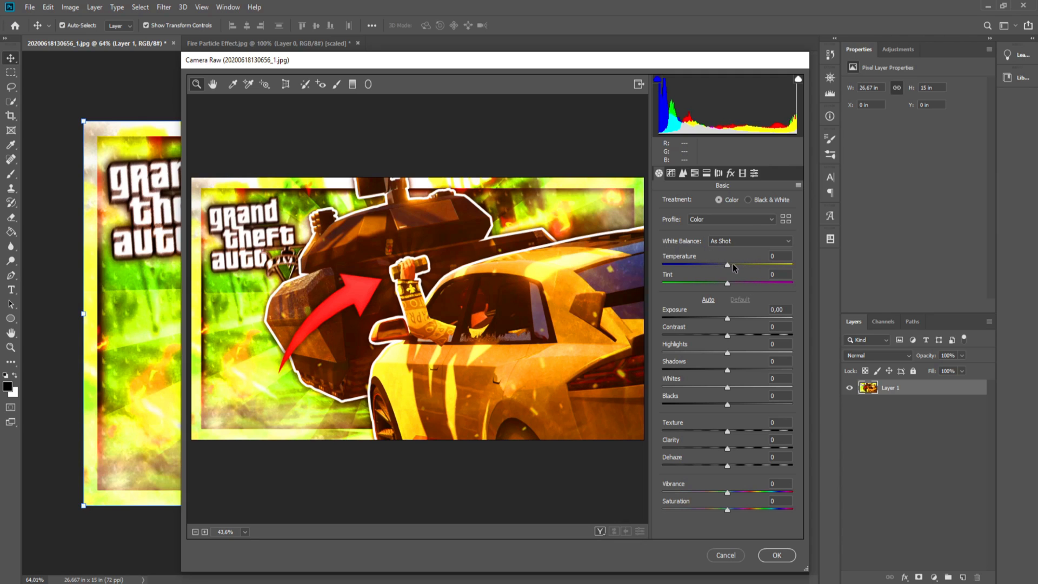
left_click_drag(732, 264, 734, 264)
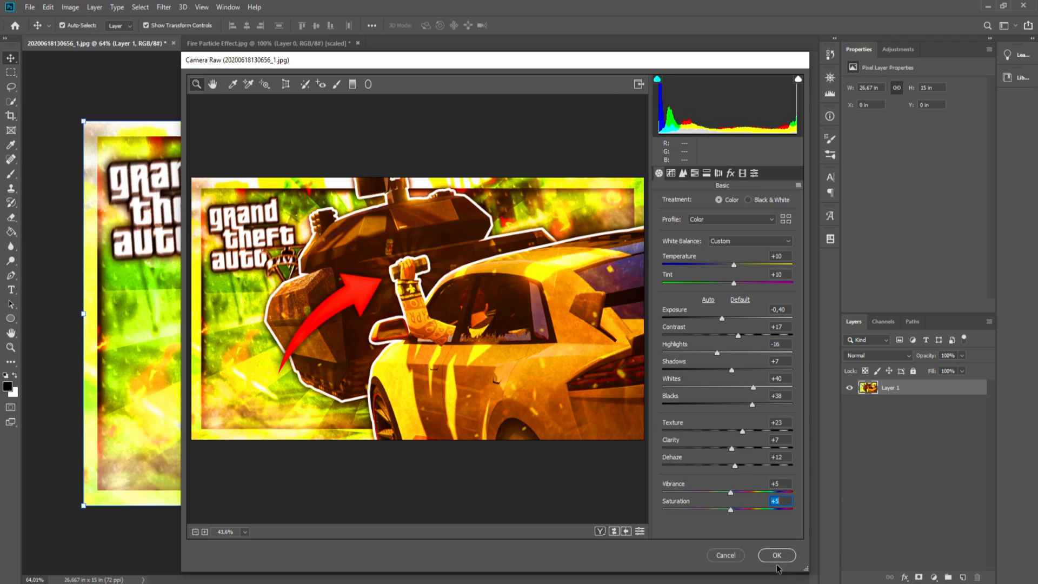
left_click(777, 558)
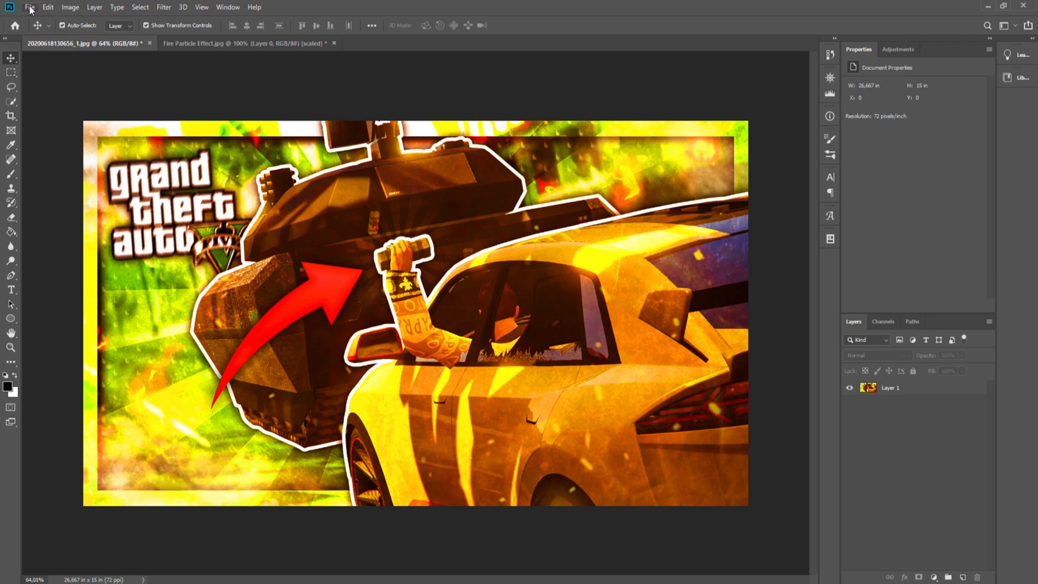
Step: Open the Export As settings for the finished thumbnail and choose JPG as the file format
left_click(30, 7)
mouse_move(43, 117)
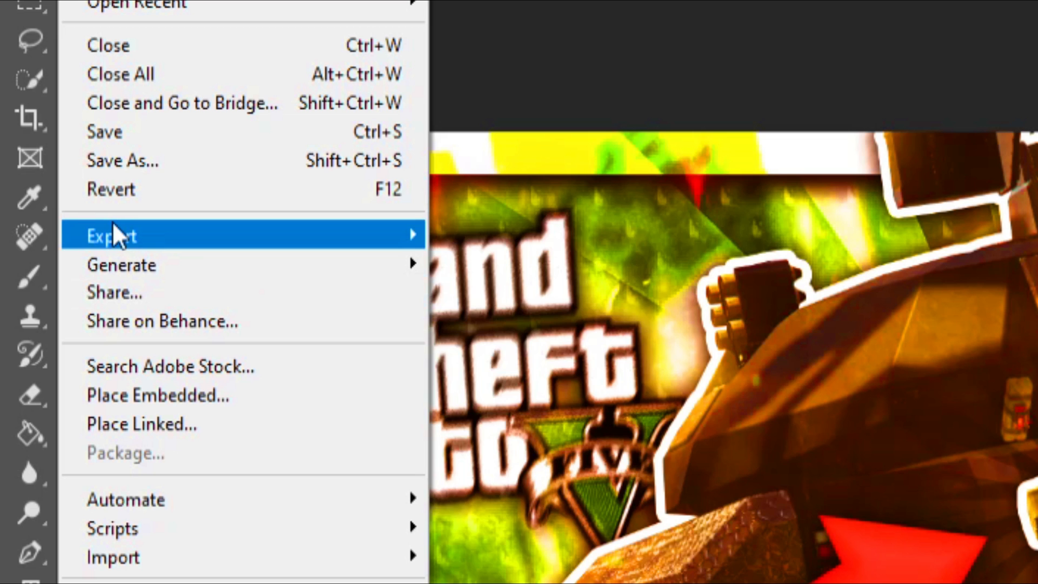
left_click(376, 159)
left_click(718, 125)
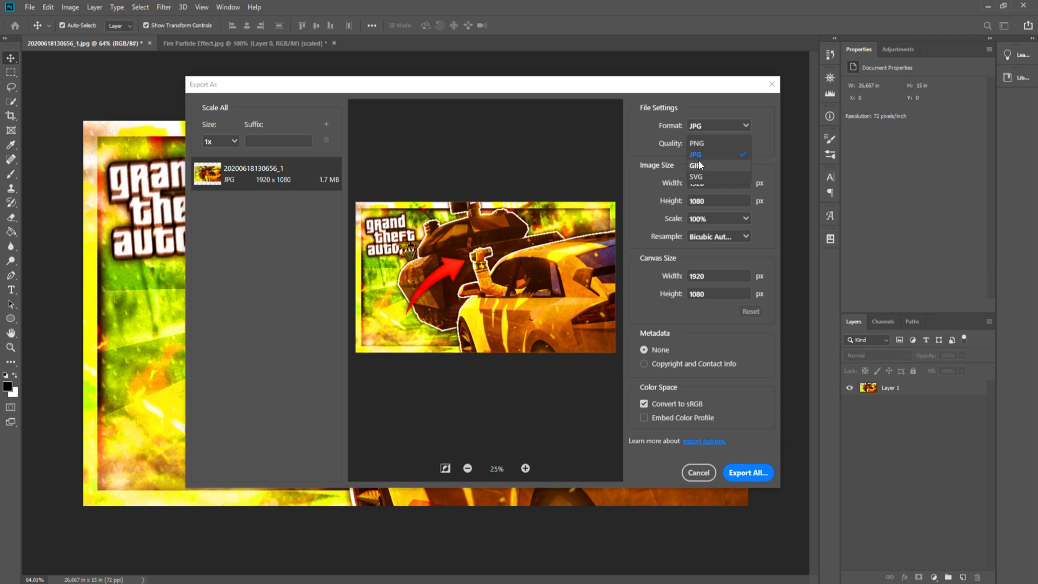
left_click(706, 157)
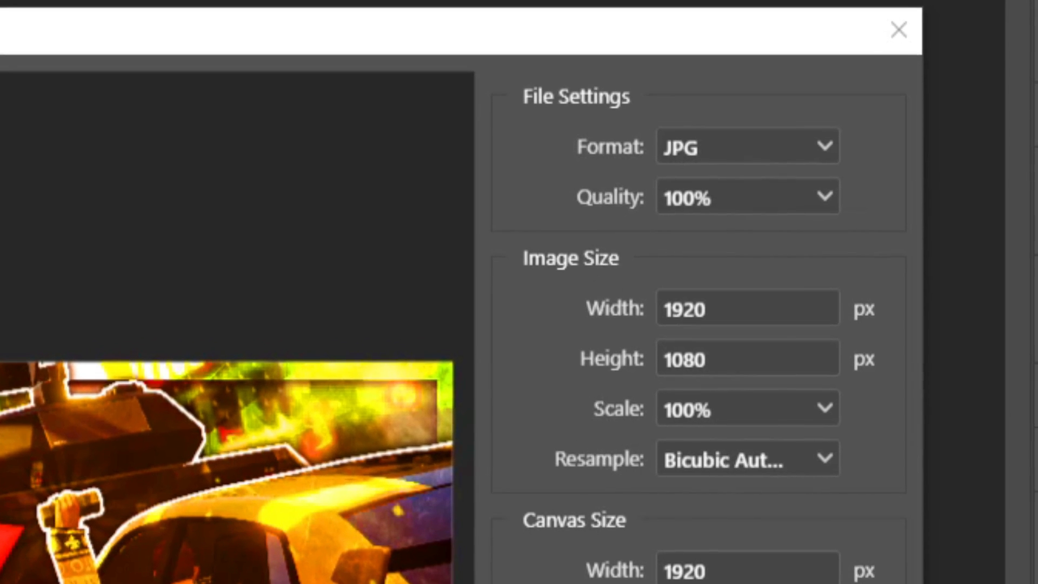
Step: Switch the export format to PNG to compare the file size, and return it to JPG
left_click(758, 142)
left_click(756, 194)
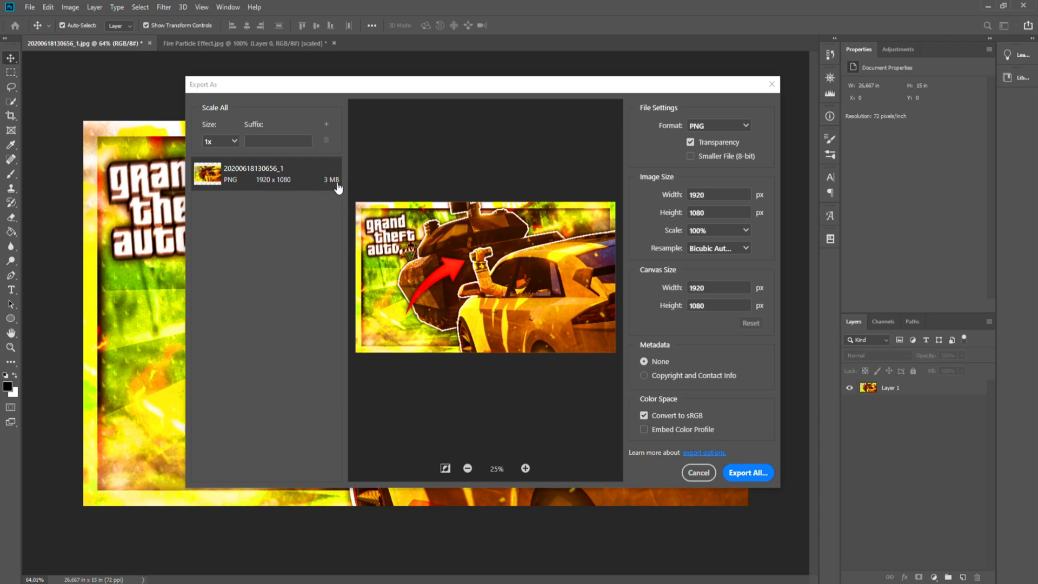
left_click(724, 130)
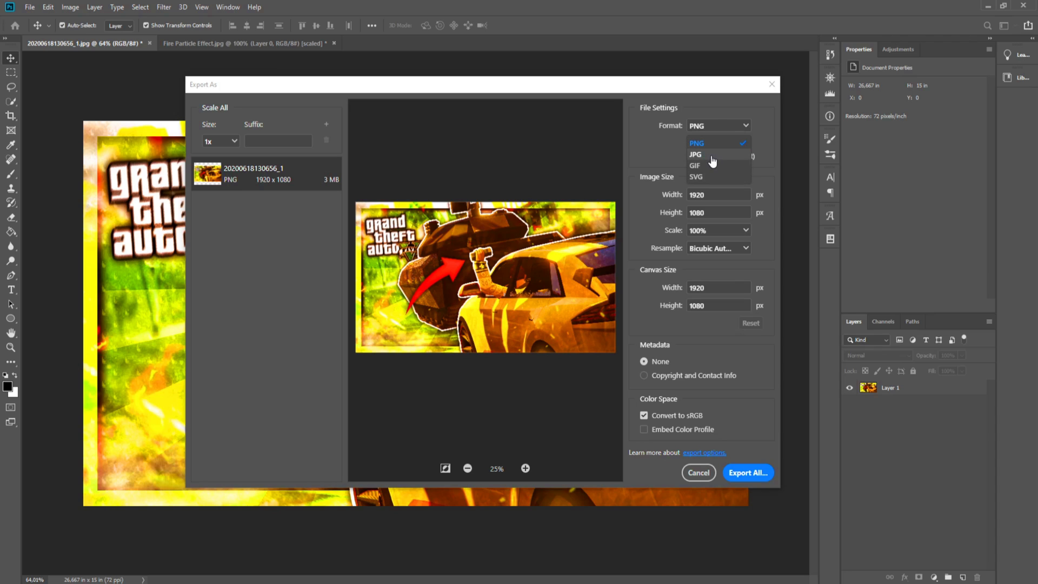
left_click(712, 155)
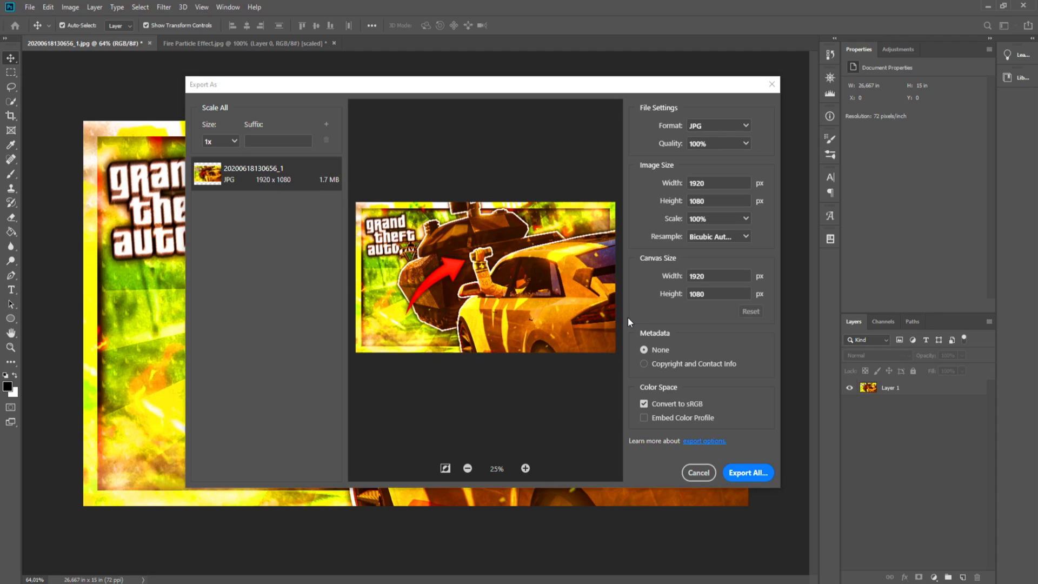
Step: Export the image into the screenshots folder under the file name Thumbnail
left_click(748, 473)
type("Thumbnail")
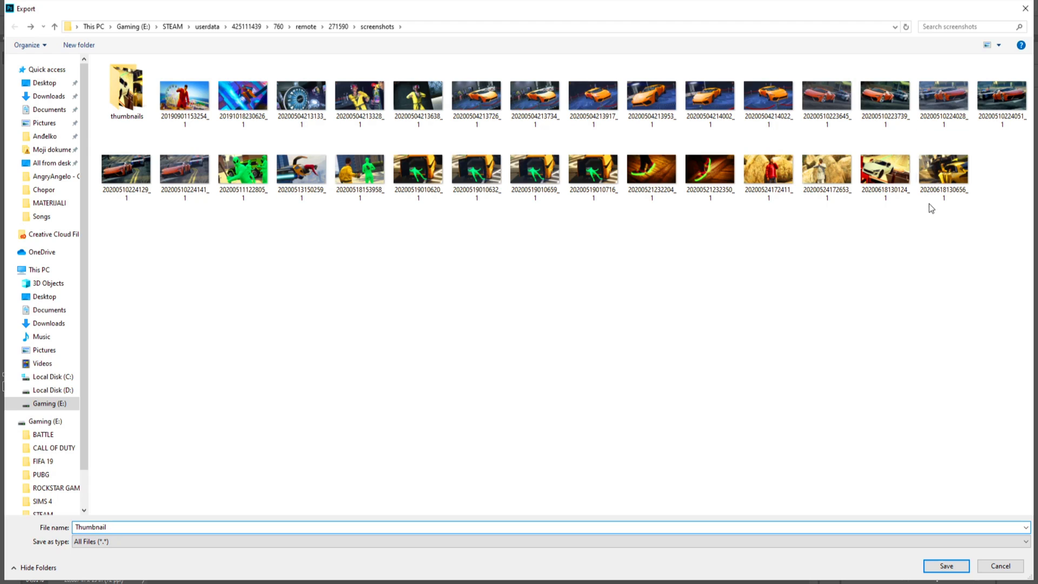
left_click(939, 176)
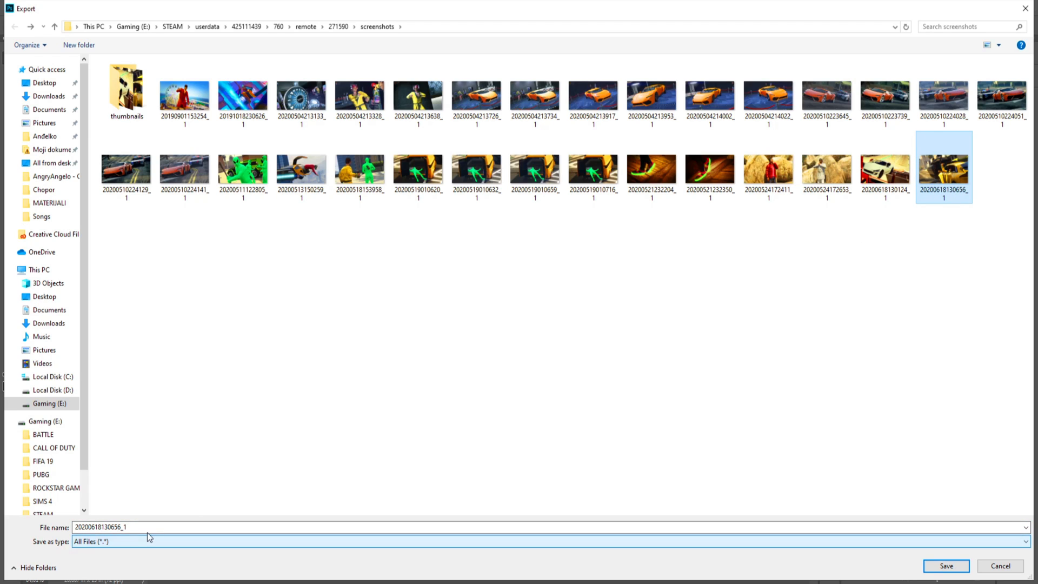
left_click_drag(147, 532, 31, 525)
type("Thumbnail")
key("Return")
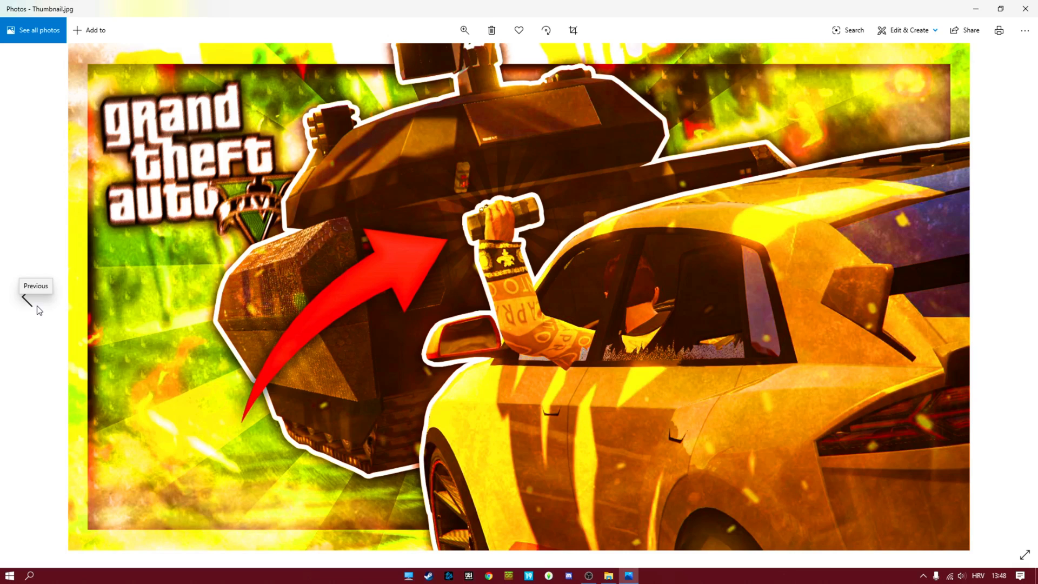
left_click(37, 306)
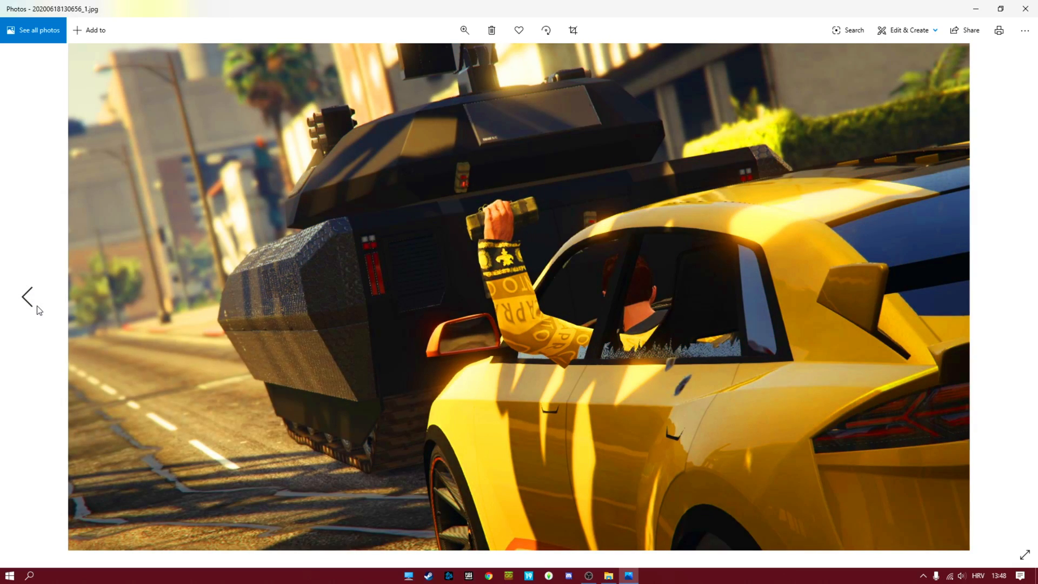
left_click(1019, 298)
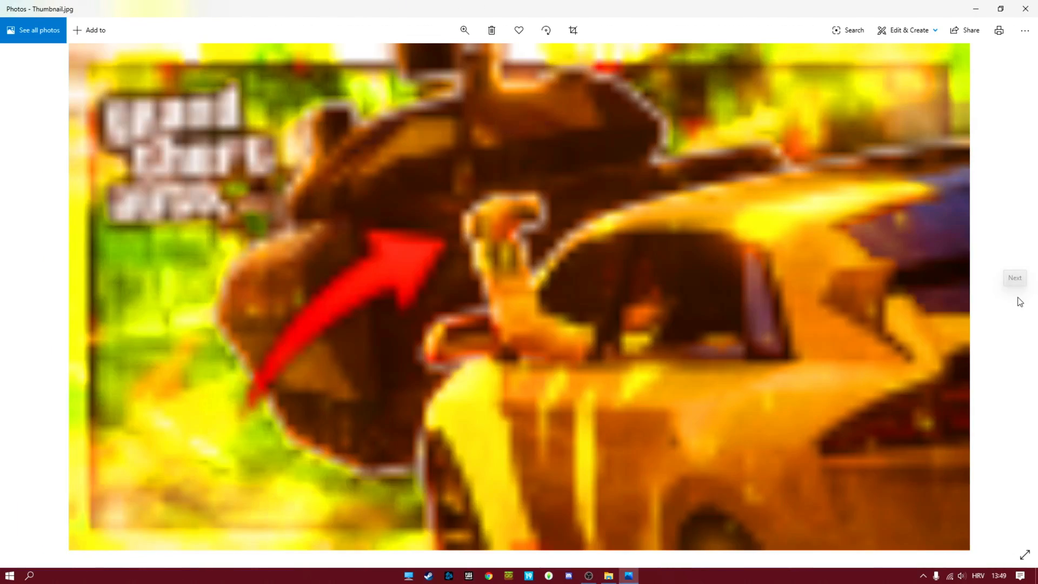